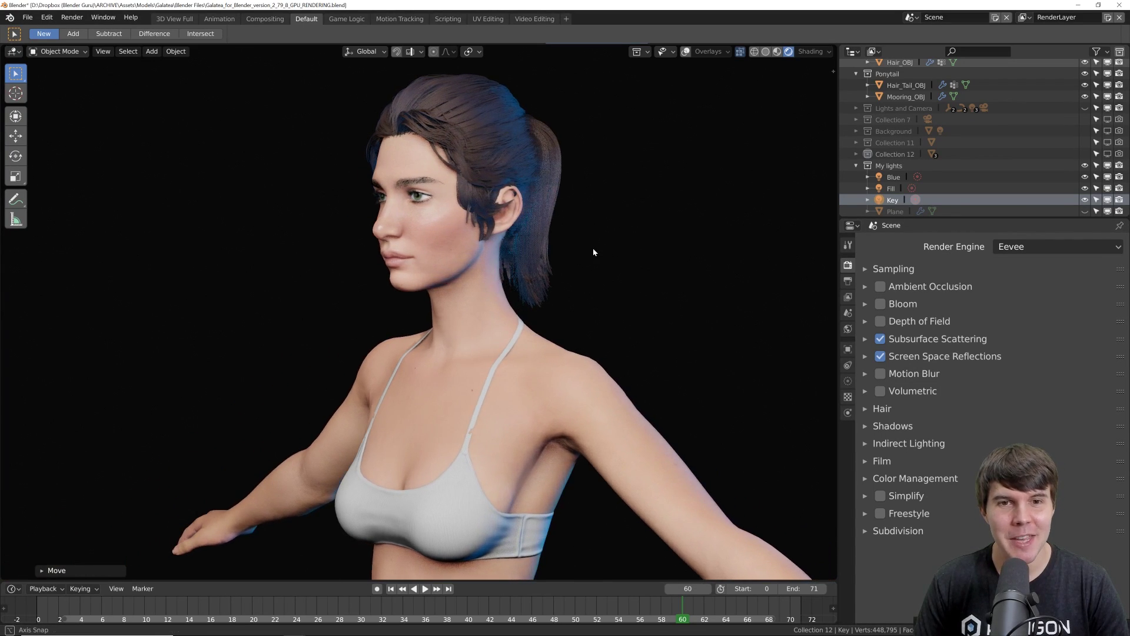
- Orbit and zoom the Eevee viewport to a frontal view of the character's face
{"action": "scroll", "coordinate": [548, 265], "scroll_direction": "up", "scroll_amount": 3}
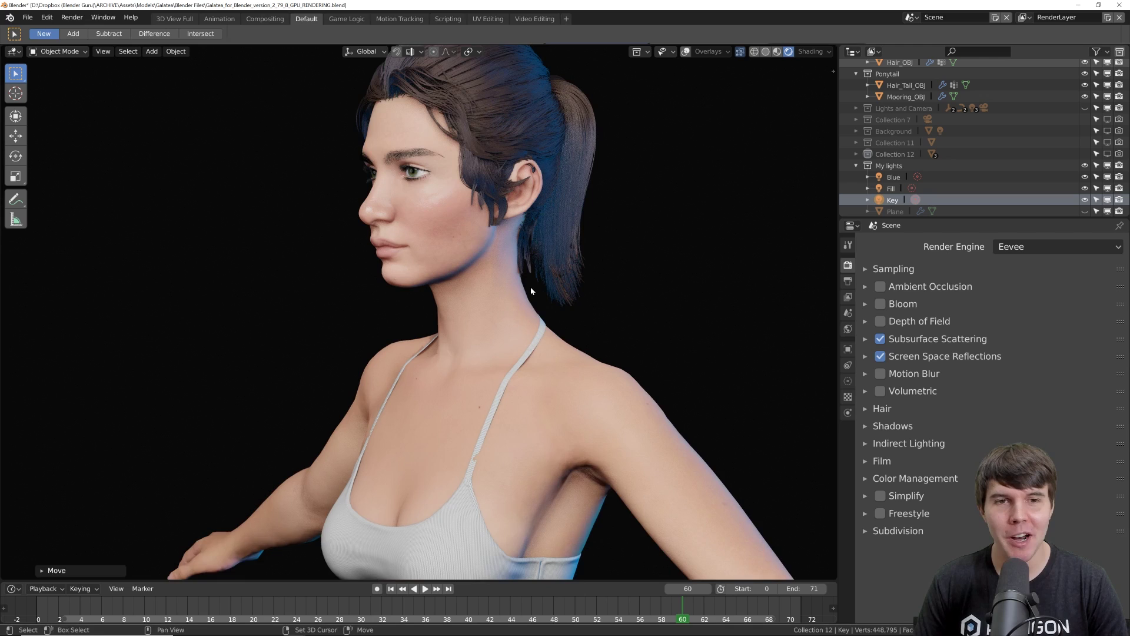
{"action": "middle_click_drag", "start_coordinate": [578, 293], "coordinate": [307, 294]}
{"action": "scroll", "coordinate": [330, 288], "scroll_direction": "up", "scroll_amount": 2}
{"action": "scroll", "coordinate": [476, 226], "scroll_direction": "up", "scroll_amount": 1}
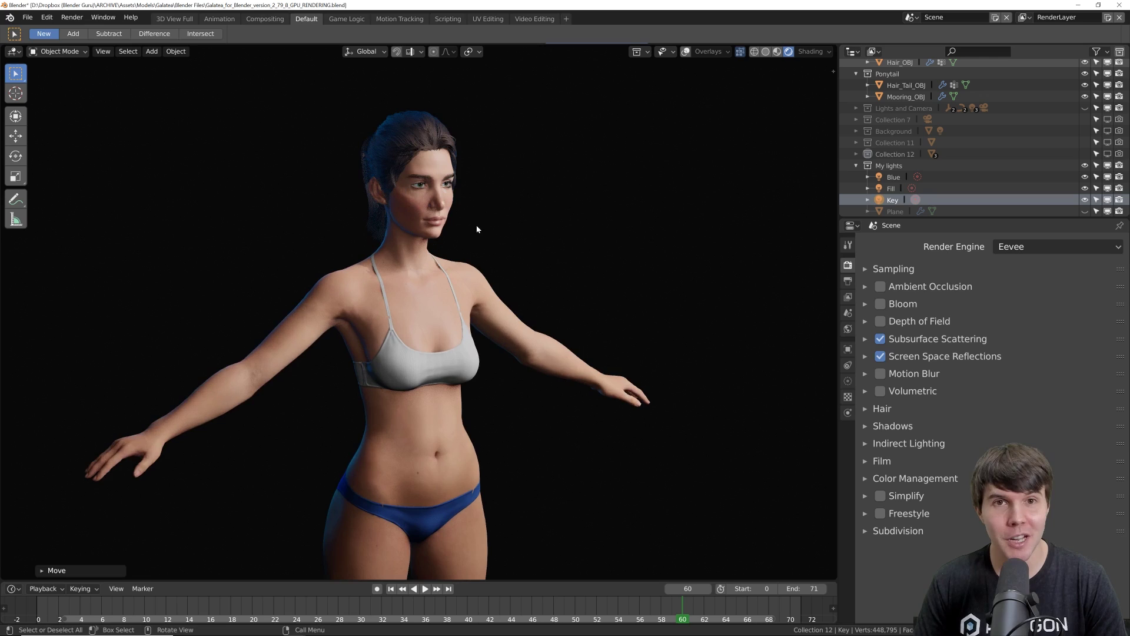
{"action": "middle_click_drag", "start_coordinate": [476, 226], "coordinate": [474, 303], "text": "shift"}
{"action": "scroll", "coordinate": [496, 312], "scroll_direction": "up", "scroll_amount": 2}
{"action": "scroll", "coordinate": [484, 301], "scroll_direction": "down", "scroll_amount": 2}
{"action": "scroll", "coordinate": [479, 283], "scroll_direction": "up", "scroll_amount": 4}
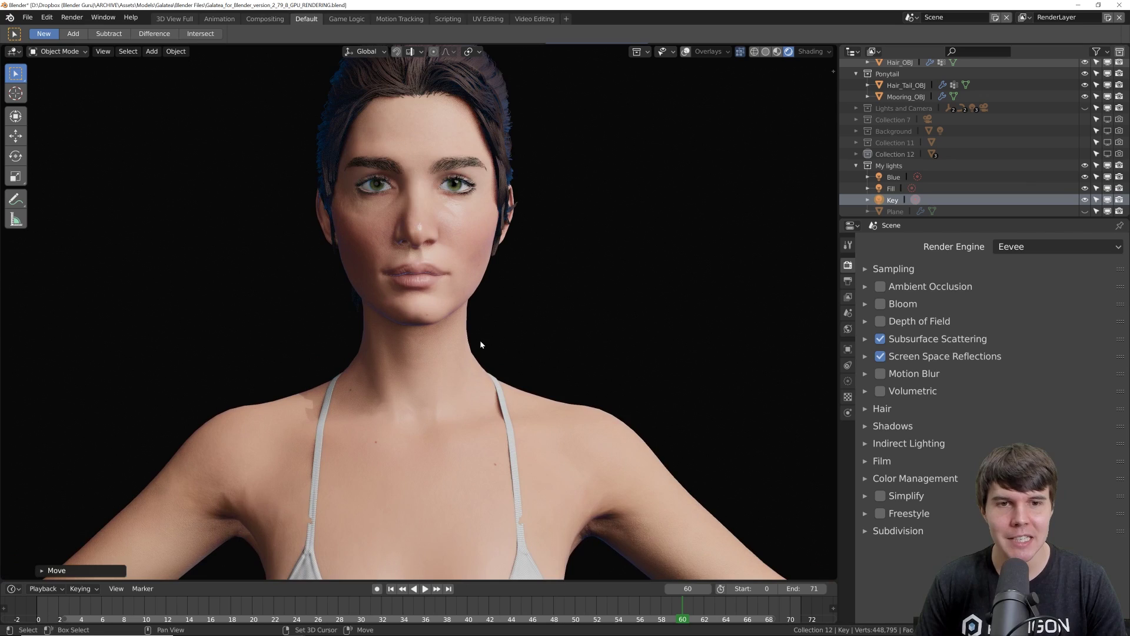
{"action": "scroll", "coordinate": [479, 341], "scroll_direction": "up", "scroll_amount": 1}
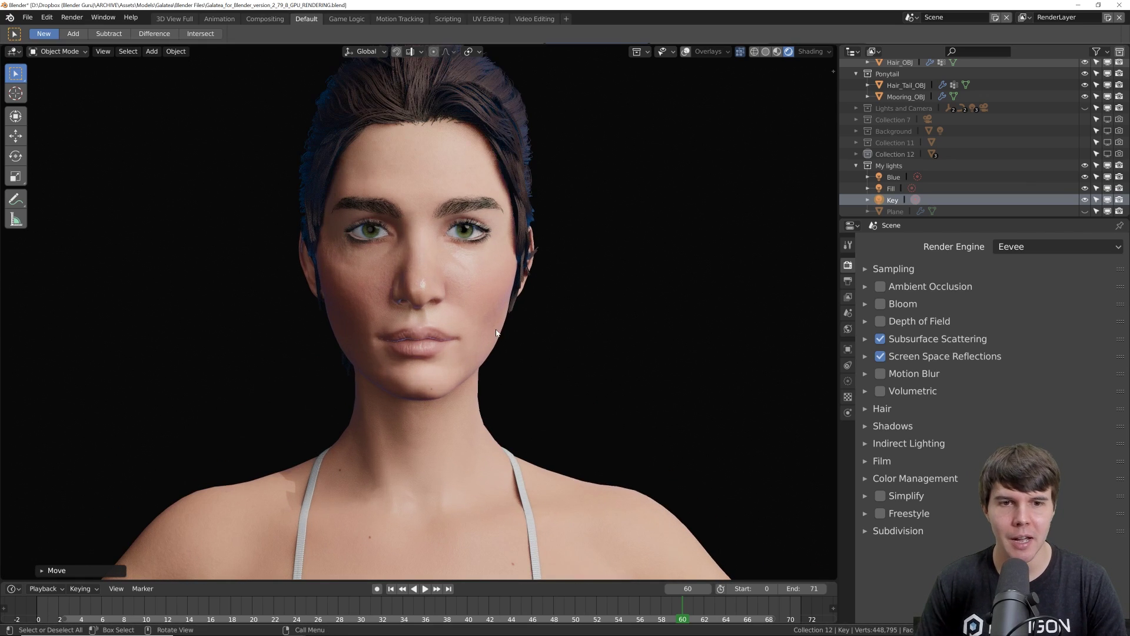
{"action": "middle_click_drag", "start_coordinate": [487, 333], "coordinate": [508, 333]}
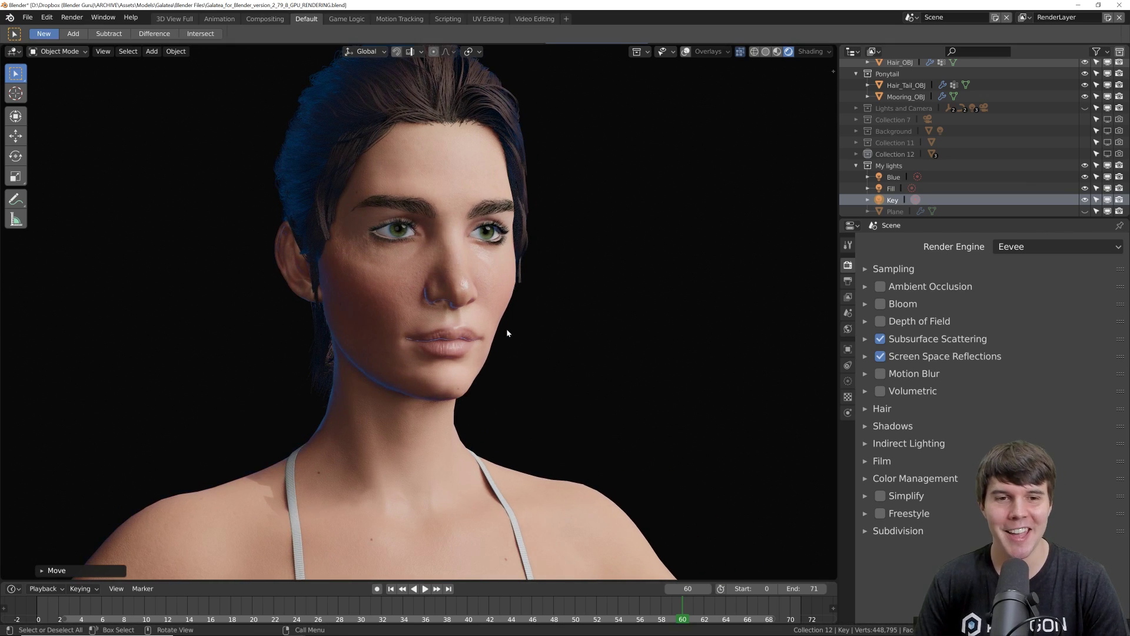
{"action": "scroll", "coordinate": [507, 332], "scroll_direction": "down", "scroll_amount": 1}
{"action": "scroll", "coordinate": [507, 333], "scroll_direction": "down", "scroll_amount": 2}
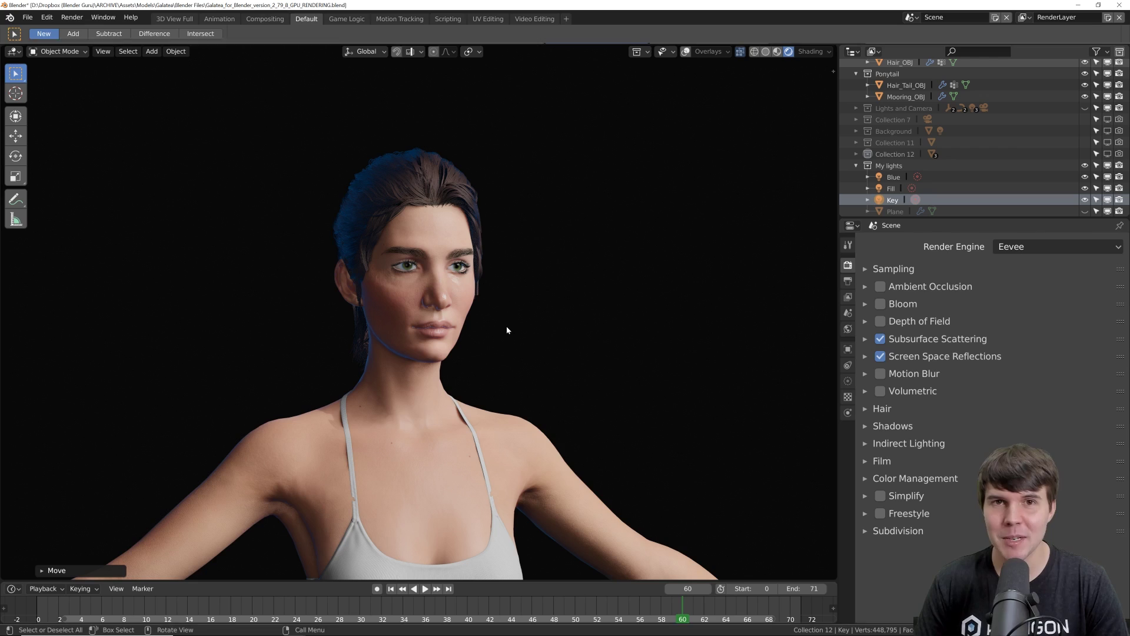
{"action": "mouse_move", "coordinate": [508, 333]}
{"action": "middle_mouse_down"}
{"action": "mouse_move", "coordinate": [472, 328]}
{"action": "mouse_move", "coordinate": [488, 330]}
{"action": "middle_mouse_up"}
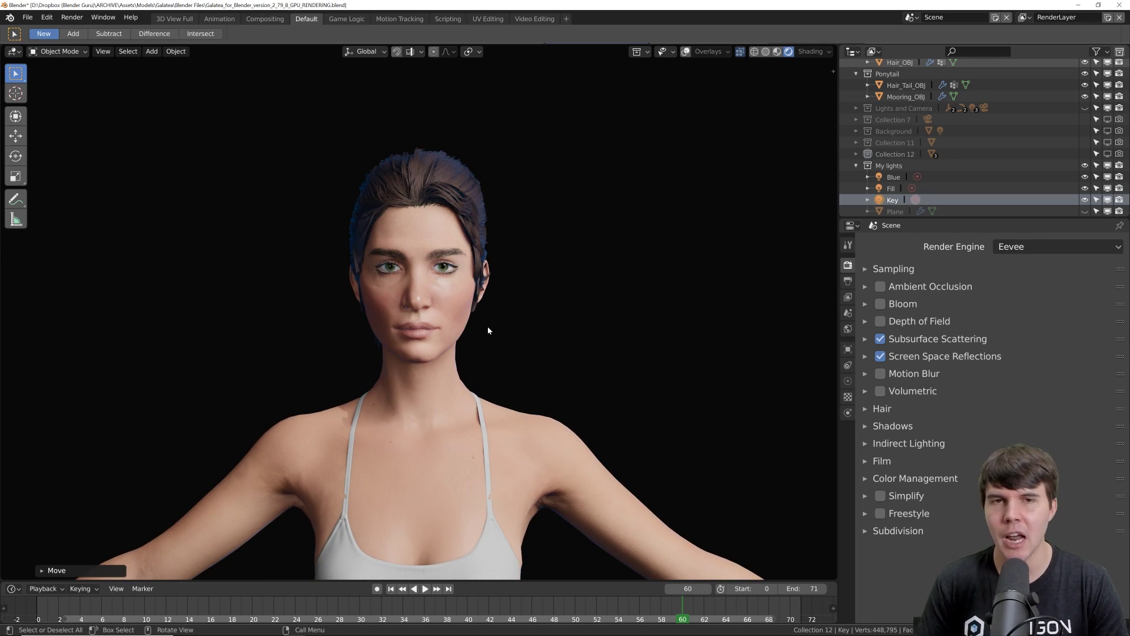
- Check the render engine list, keep Eevee, and orbit around the woman's torso and right side
{"action": "scroll", "coordinate": [487, 330], "scroll_direction": "up", "scroll_amount": 1}
{"action": "scroll", "coordinate": [488, 331], "scroll_direction": "up", "scroll_amount": 1}
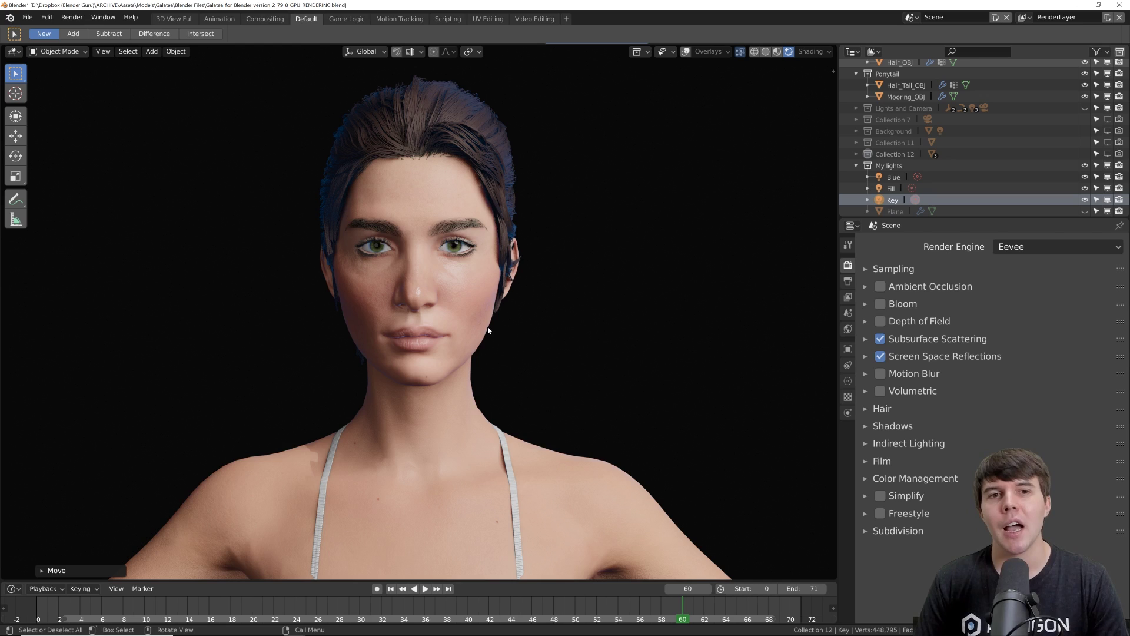
{"action": "scroll", "coordinate": [487, 330], "scroll_direction": "down", "scroll_amount": 1}
{"action": "middle_click_drag", "start_coordinate": [497, 330], "coordinate": [525, 362]}
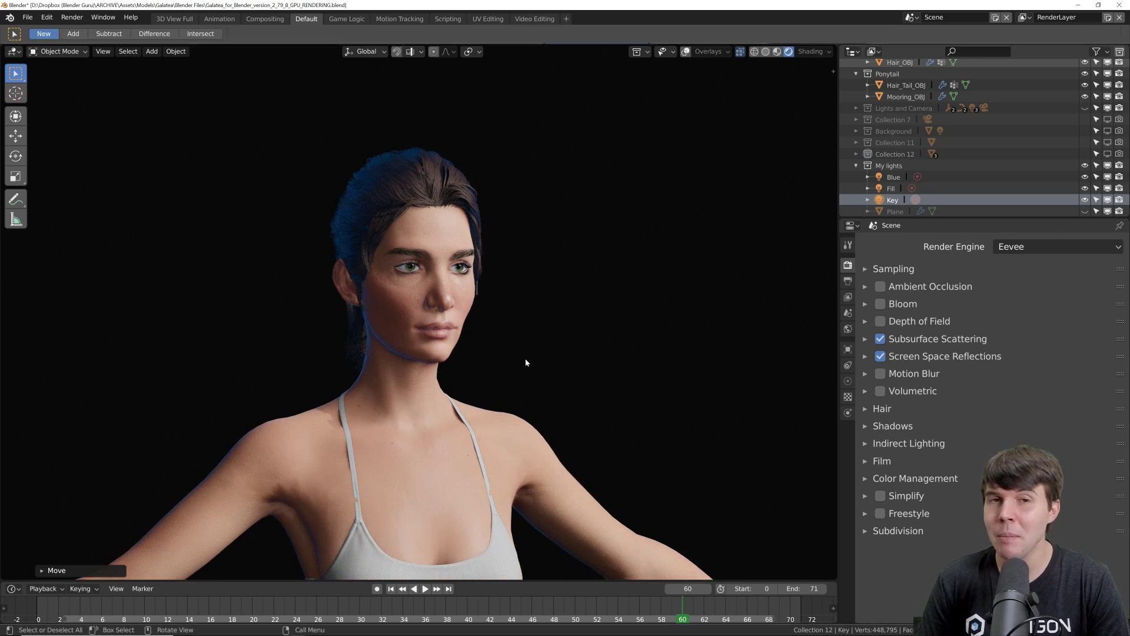
{"action": "scroll", "coordinate": [526, 363], "scroll_direction": "up", "scroll_amount": 1}
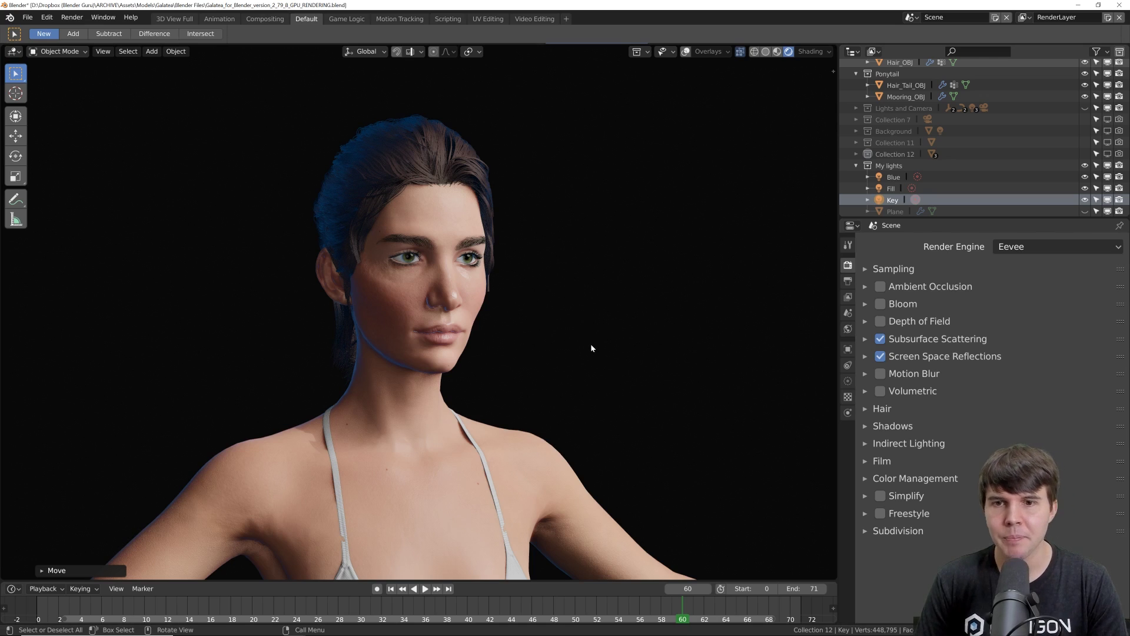
{"action": "middle_click_drag", "start_coordinate": [591, 346], "coordinate": [584, 345]}
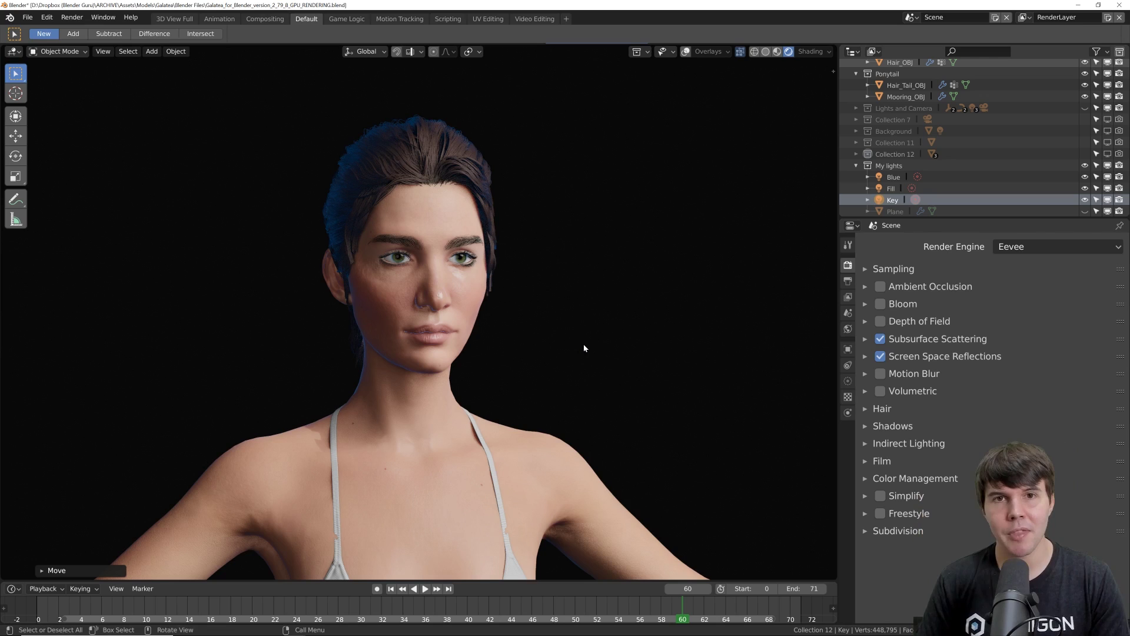
{"action": "left_click", "coordinate": [1036, 247]}
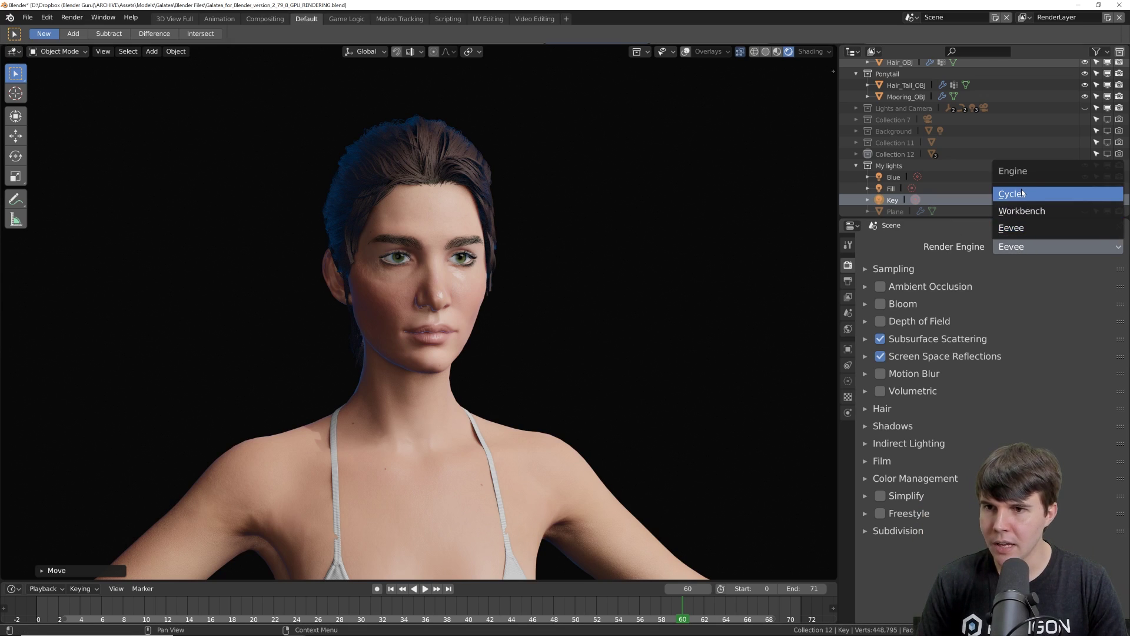
{"action": "middle_click_drag", "start_coordinate": [493, 239], "coordinate": [459, 299]}
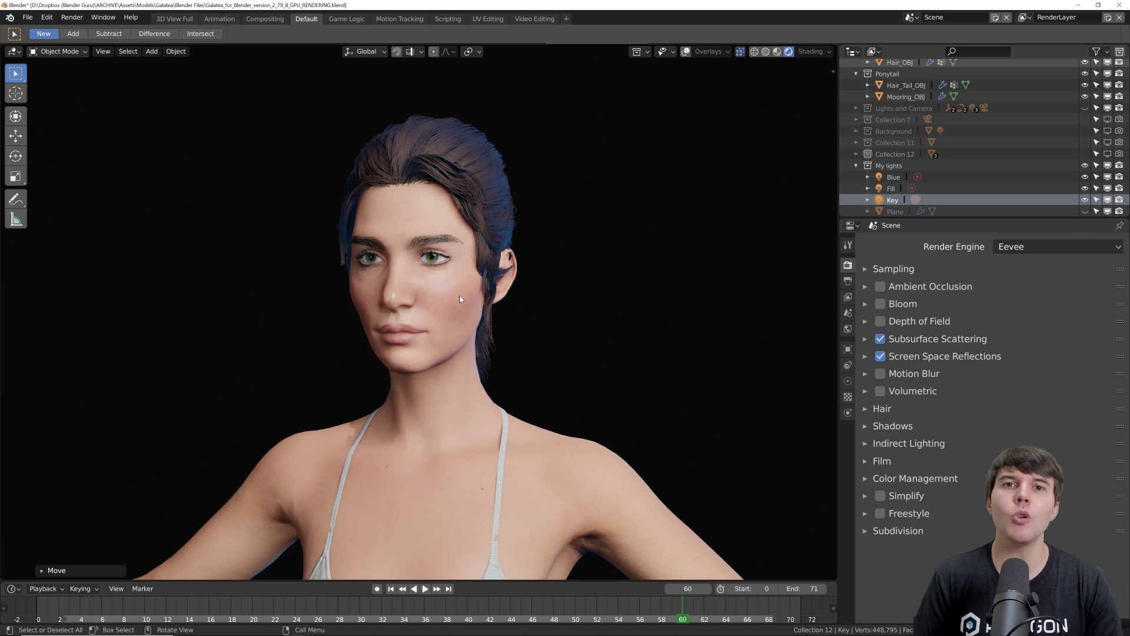
{"action": "middle_click_drag", "start_coordinate": [460, 299], "coordinate": [546, 303]}
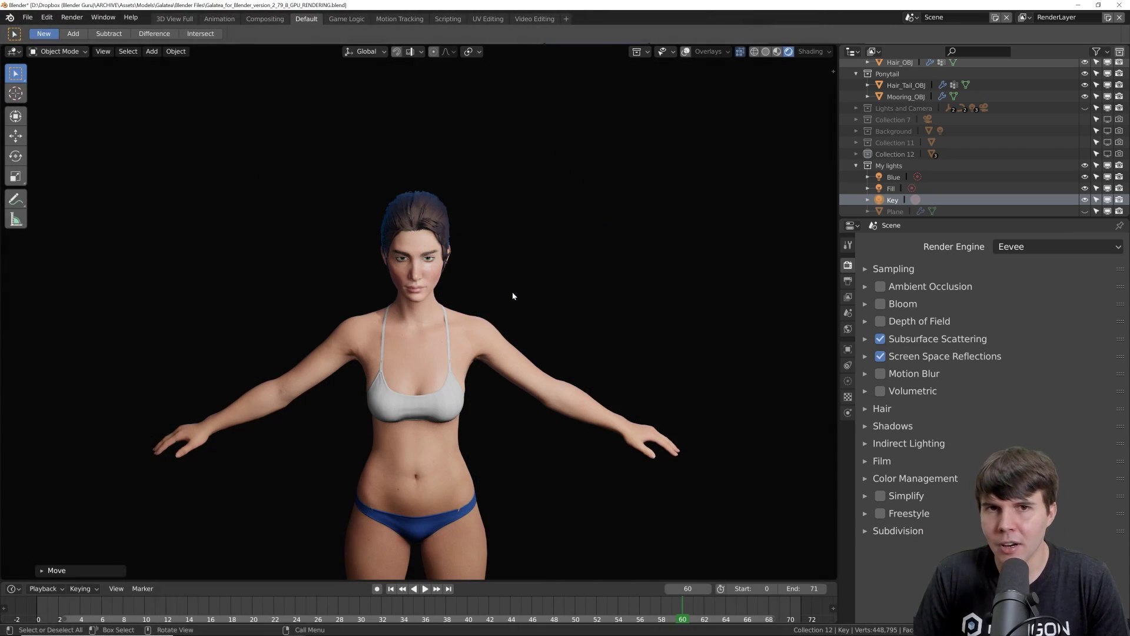
{"action": "mouse_move", "coordinate": [512, 291]}
{"action": "middle_mouse_down"}
{"action": "mouse_move", "coordinate": [492, 283]}
{"action": "mouse_move", "coordinate": [529, 286]}
{"action": "middle_mouse_up"}
{"action": "scroll", "coordinate": [496, 284], "scroll_direction": "up", "scroll_amount": 2}
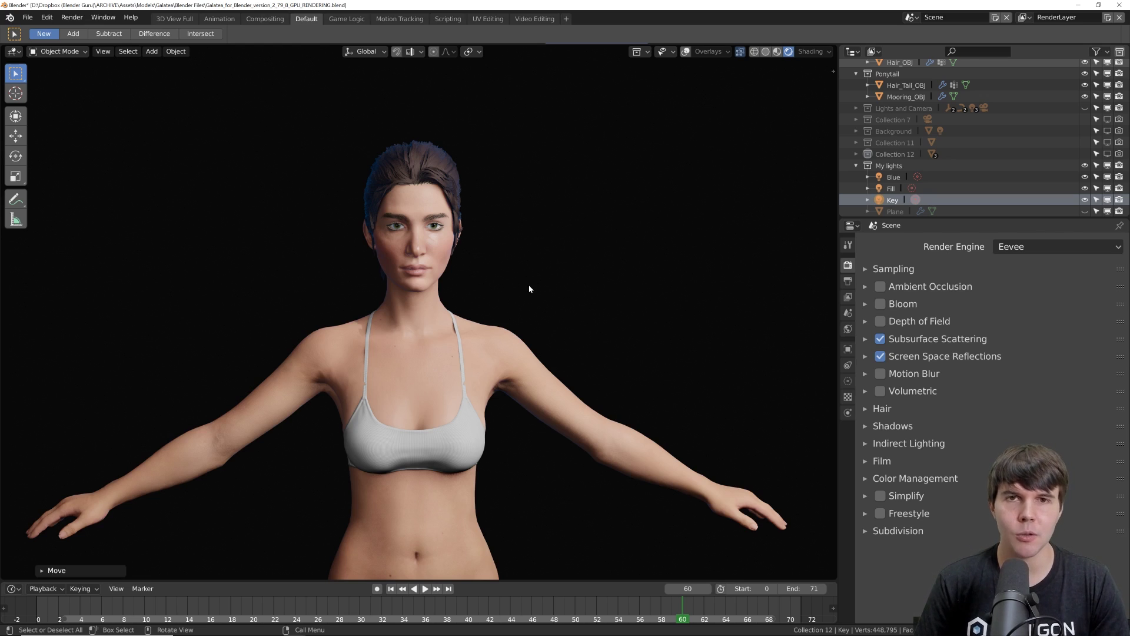
{"action": "middle_click_drag", "start_coordinate": [497, 297], "coordinate": [512, 300]}
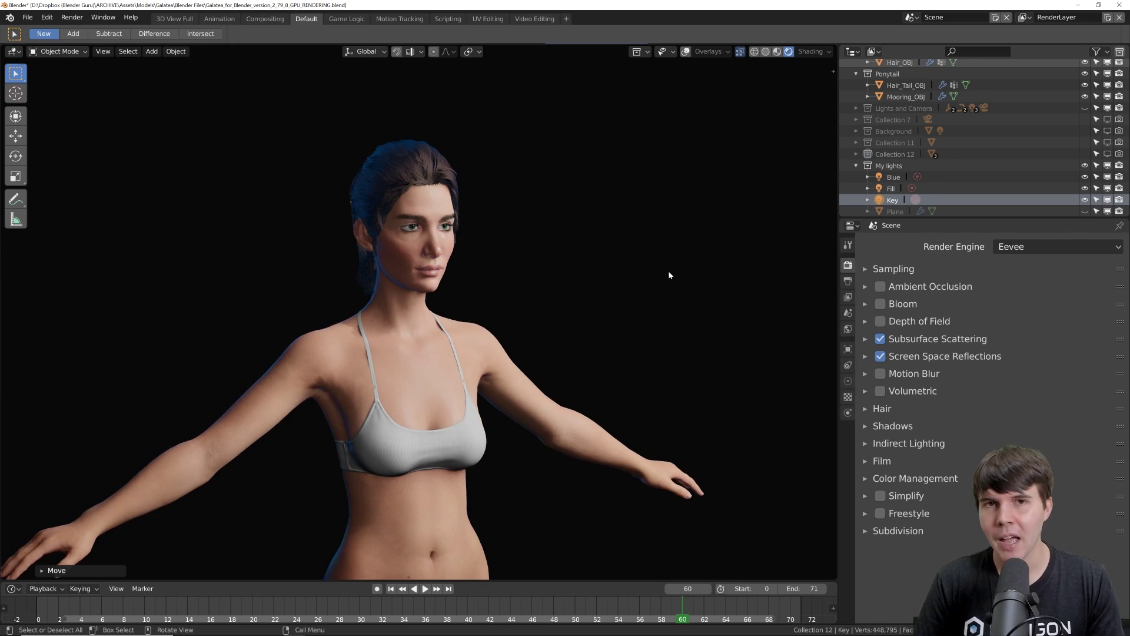
{"action": "scroll", "coordinate": [657, 272], "scroll_direction": "up", "scroll_amount": 2}
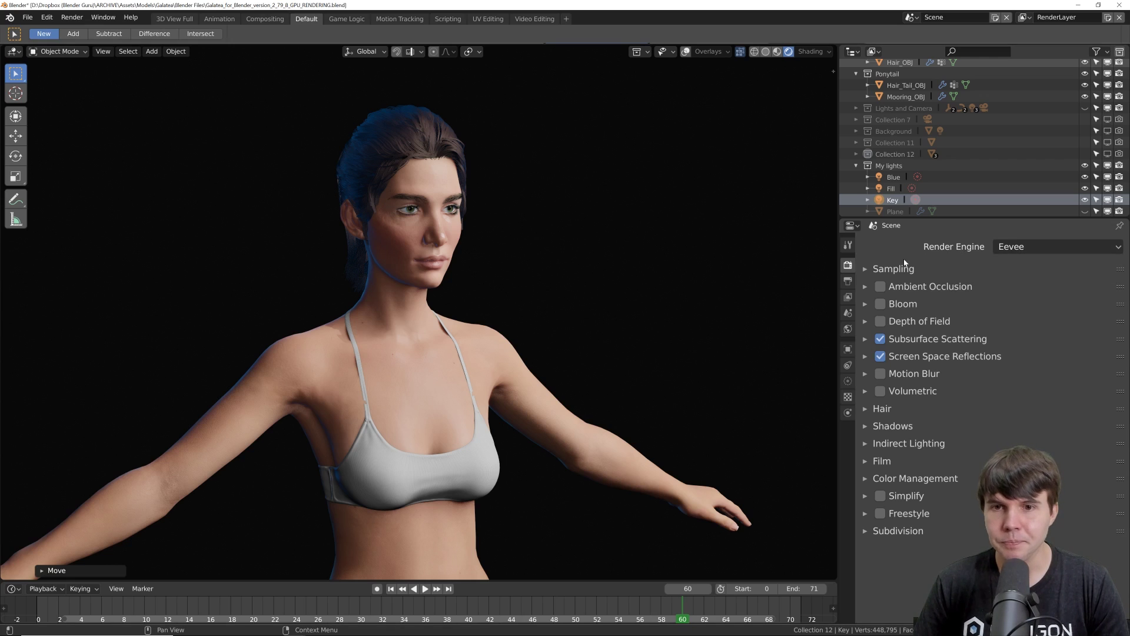
- Switch the render engine to Cycles, inspect the path-traced character, then reopen the engine list
{"action": "left_click", "coordinate": [1021, 247]}
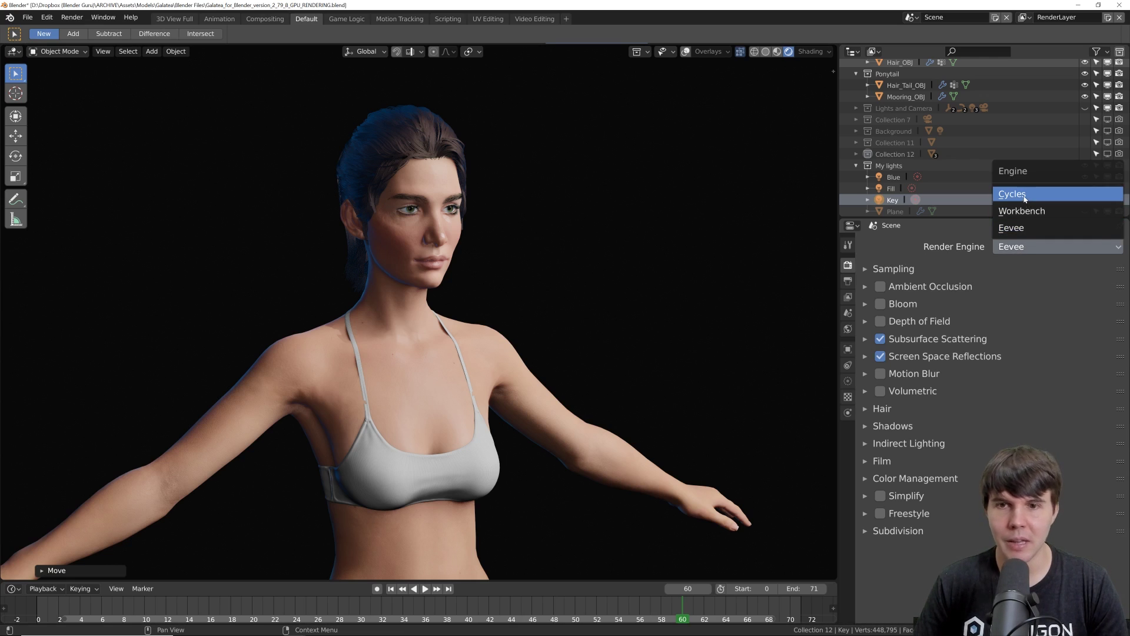
{"action": "left_click", "coordinate": [1025, 195]}
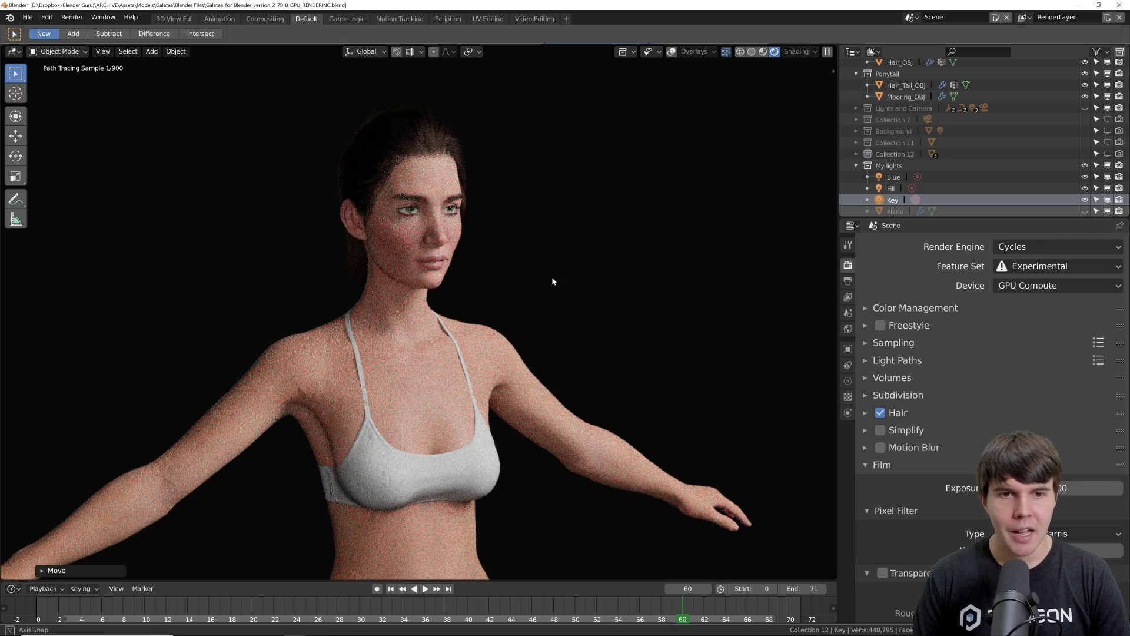
{"action": "mouse_move", "coordinate": [552, 281]}
{"action": "middle_mouse_down"}
{"action": "mouse_move", "coordinate": [581, 280]}
{"action": "mouse_move", "coordinate": [575, 247]}
{"action": "middle_mouse_up"}
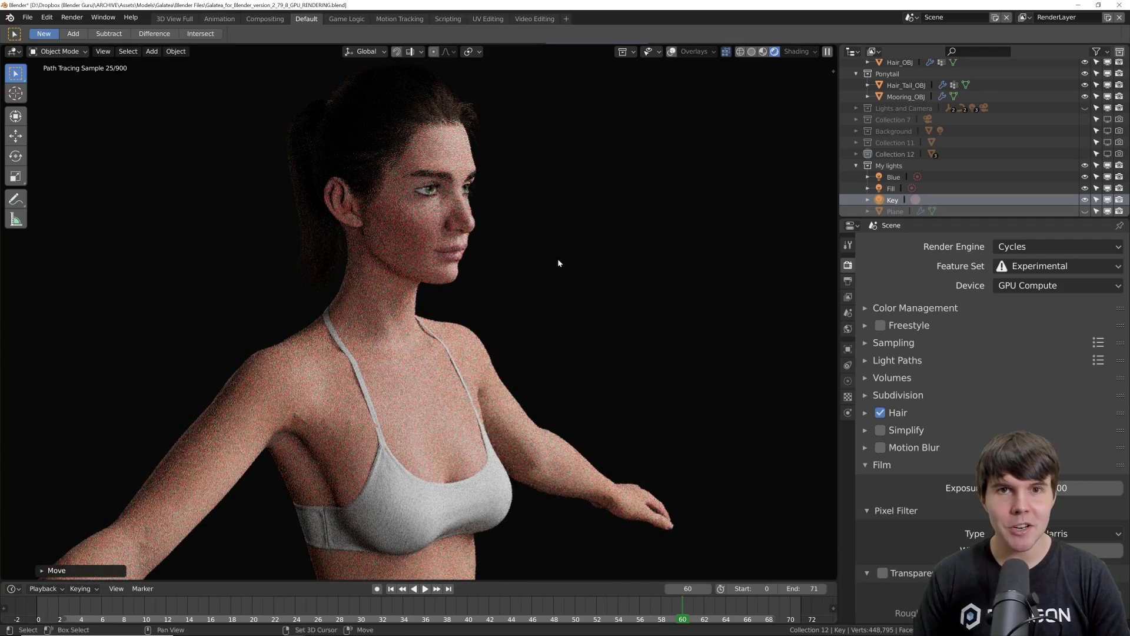
{"action": "mouse_move", "coordinate": [559, 258]}
{"action": "middle_mouse_down", "text": "shift"}
{"action": "mouse_move", "coordinate": [553, 329]}
{"action": "mouse_move", "coordinate": [538, 319]}
{"action": "middle_mouse_up", "text": "shift"}
{"action": "scroll", "coordinate": [552, 329], "scroll_direction": "up", "scroll_amount": 3}
{"action": "scroll", "coordinate": [538, 319], "scroll_direction": "down", "scroll_amount": 3}
{"action": "scroll", "coordinate": [548, 339], "scroll_direction": "down", "scroll_amount": 4}
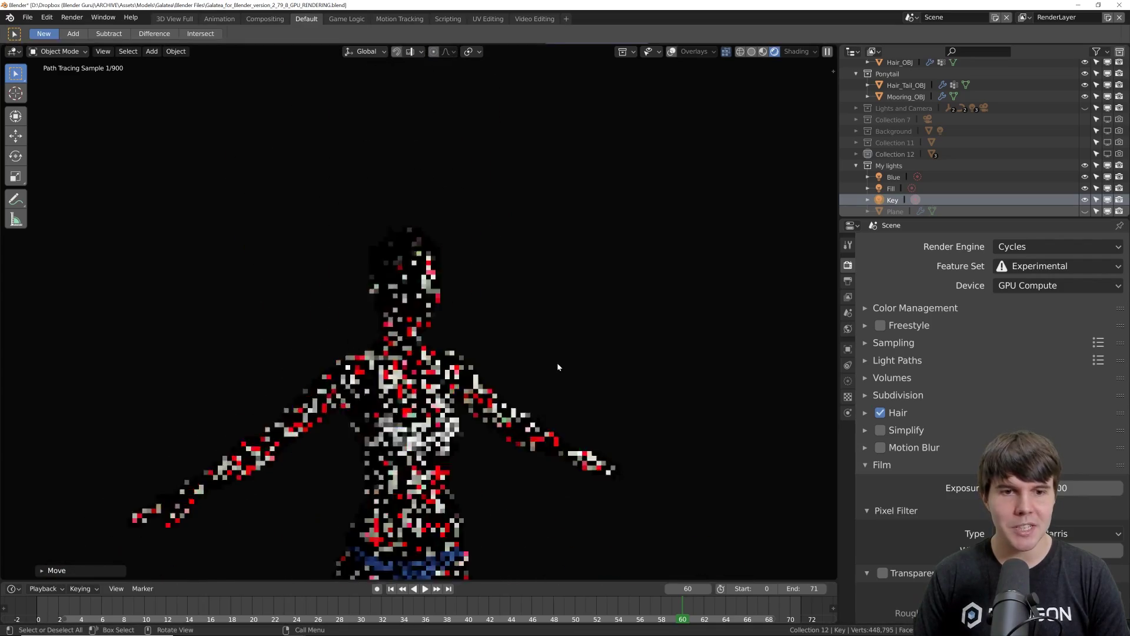
{"action": "scroll", "coordinate": [560, 361], "scroll_direction": "down", "scroll_amount": 1}
{"action": "middle_click_drag", "start_coordinate": [560, 360], "coordinate": [565, 312], "text": "shift"}
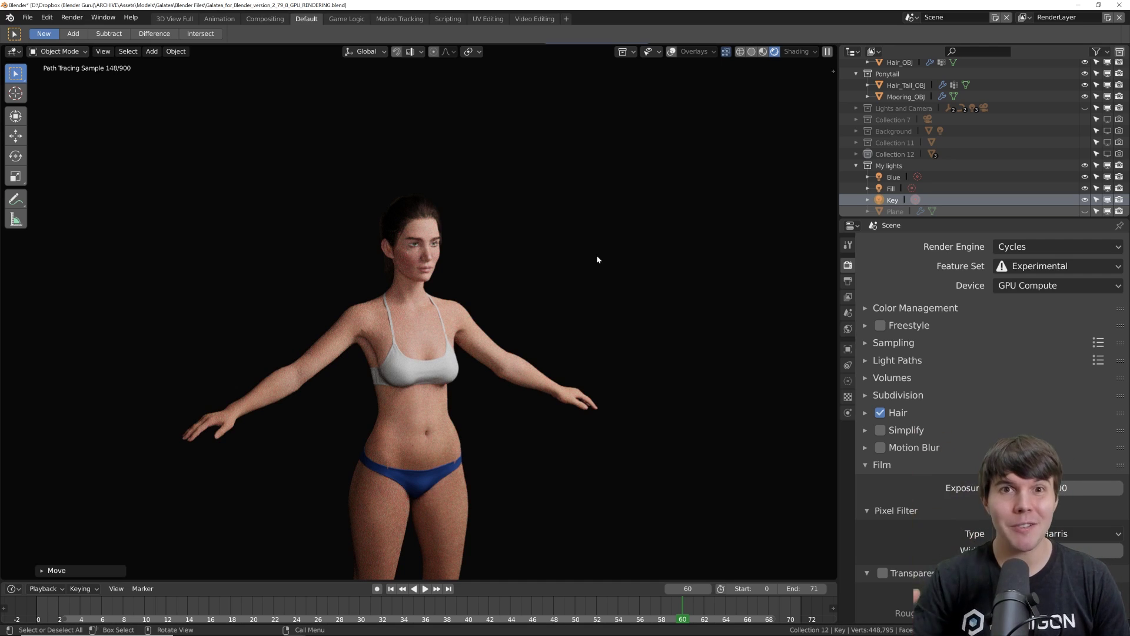
{"action": "scroll", "coordinate": [574, 256], "scroll_direction": "up", "scroll_amount": 3}
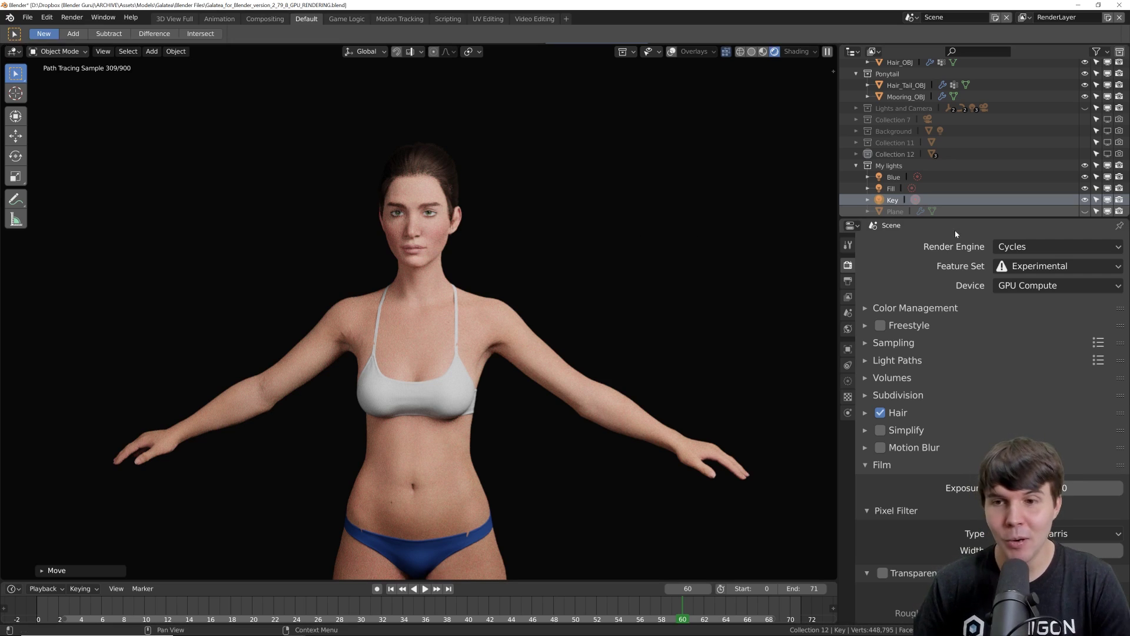
{"action": "left_click", "coordinate": [1033, 248]}
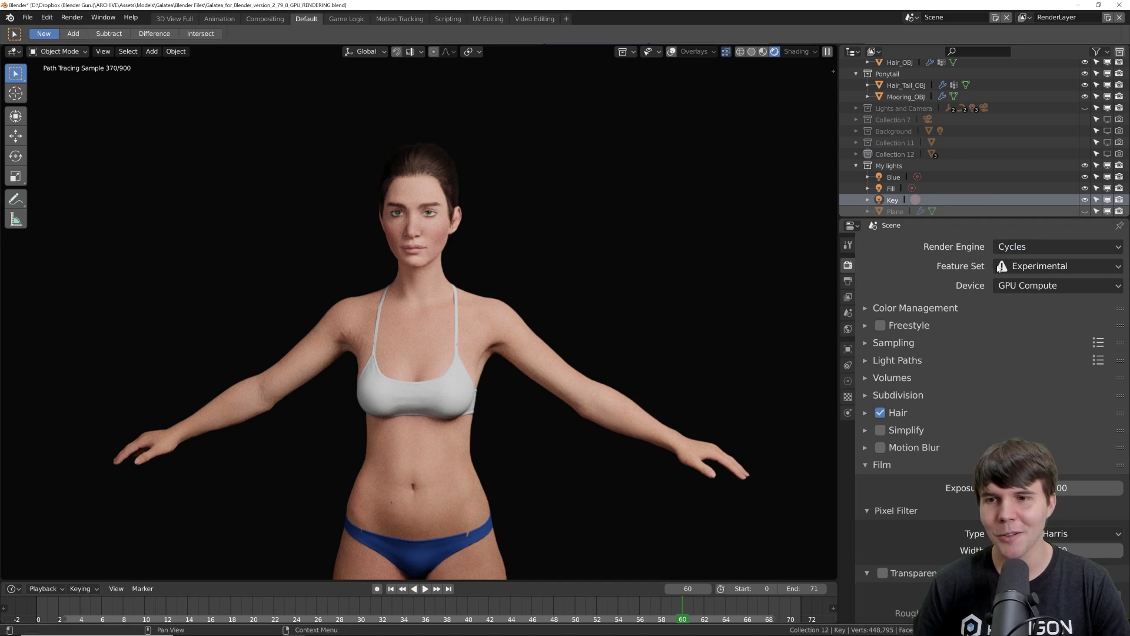
{"action": "left_click", "coordinate": [1013, 246]}
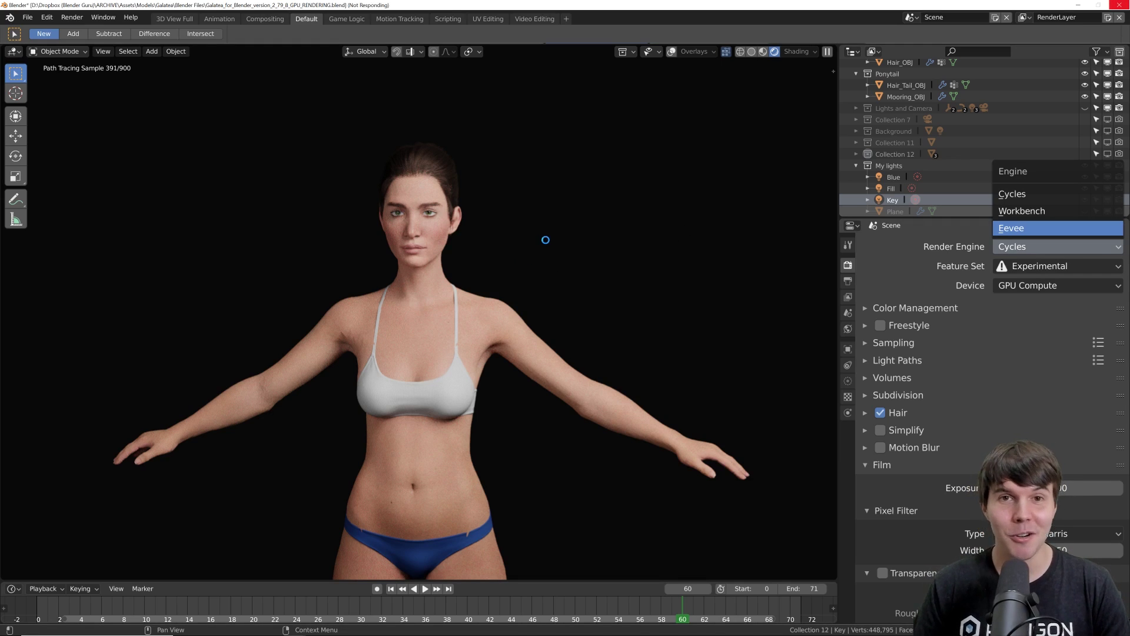
- Orbit around the character's upper body, then switch to the cube, sphere and monkey test-scene window
{"action": "scroll", "coordinate": [512, 351], "scroll_direction": "down", "scroll_amount": 3}
{"action": "middle_click_drag", "start_coordinate": [538, 313], "coordinate": [388, 366]}
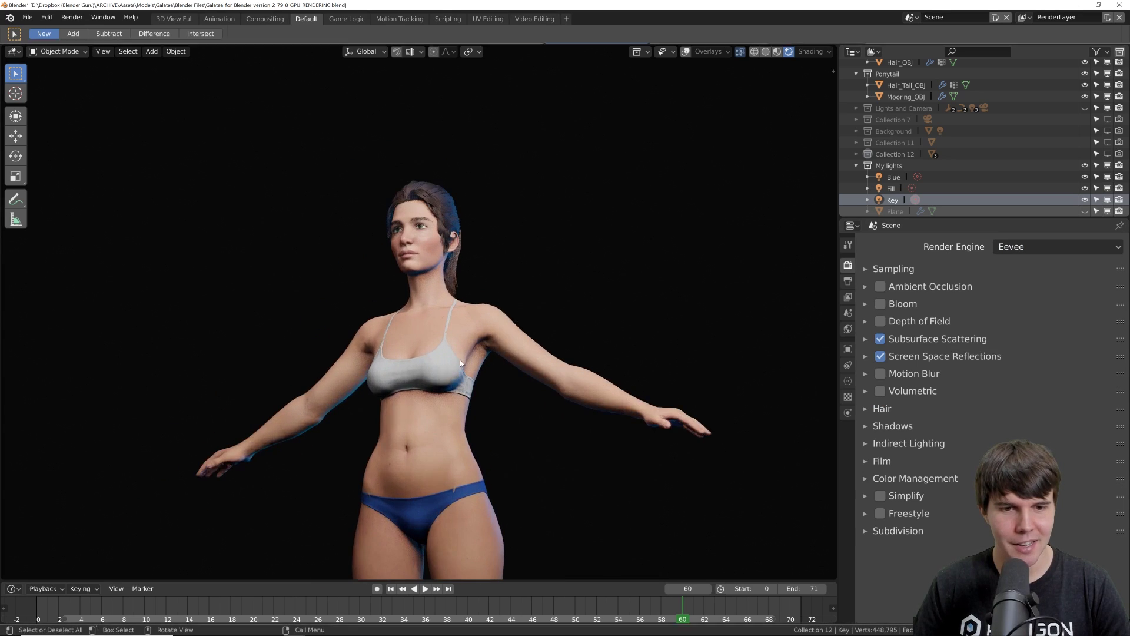
{"action": "scroll", "coordinate": [460, 363], "scroll_direction": "up", "scroll_amount": 3}
{"action": "middle_click_drag", "start_coordinate": [492, 361], "coordinate": [472, 302]}
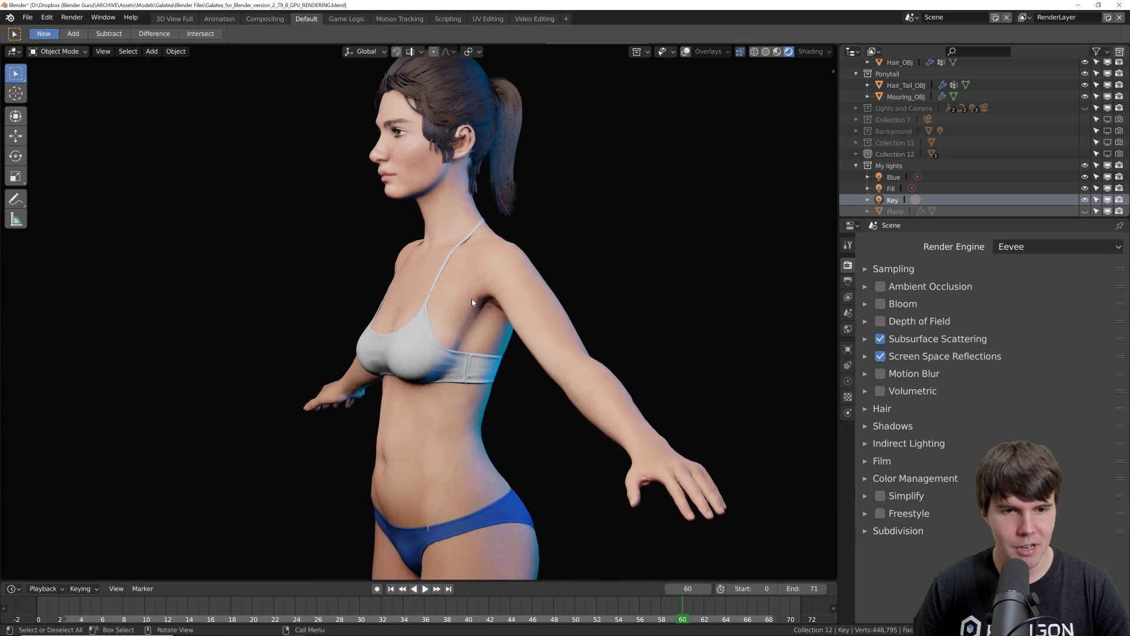
{"action": "scroll", "coordinate": [471, 299], "scroll_direction": "up", "scroll_amount": 5}
{"action": "middle_click_drag", "start_coordinate": [510, 237], "coordinate": [484, 330]}
{"action": "scroll", "coordinate": [482, 337], "scroll_direction": "down", "scroll_amount": 7}
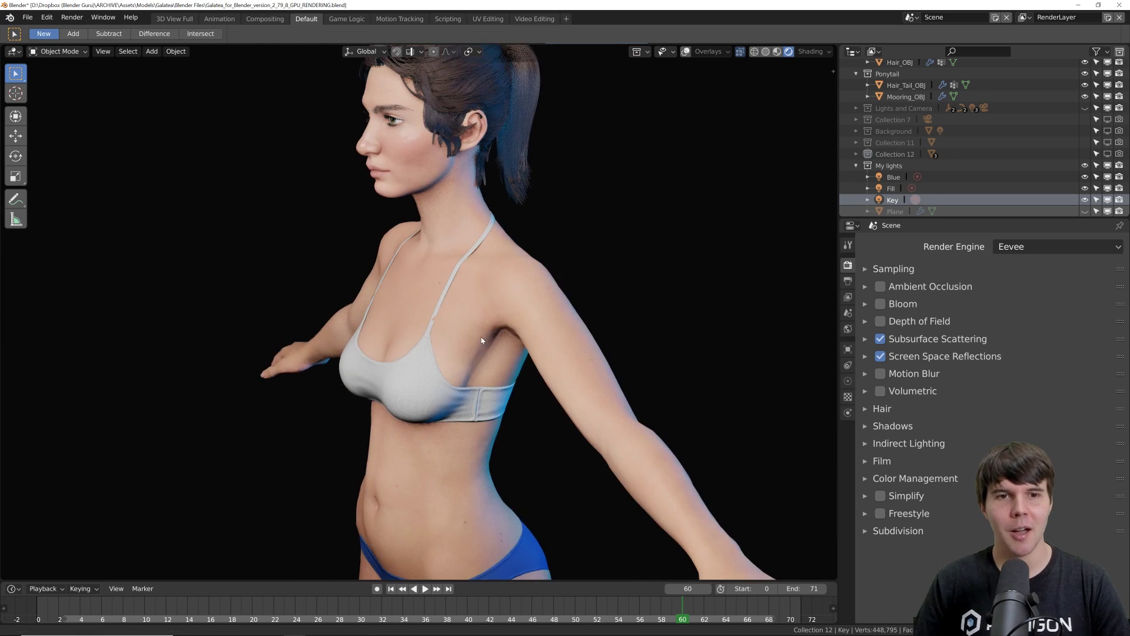
{"action": "middle_click_drag", "start_coordinate": [512, 276], "coordinate": [490, 334], "text": "shift"}
{"action": "key", "text": "alt+Tab"}
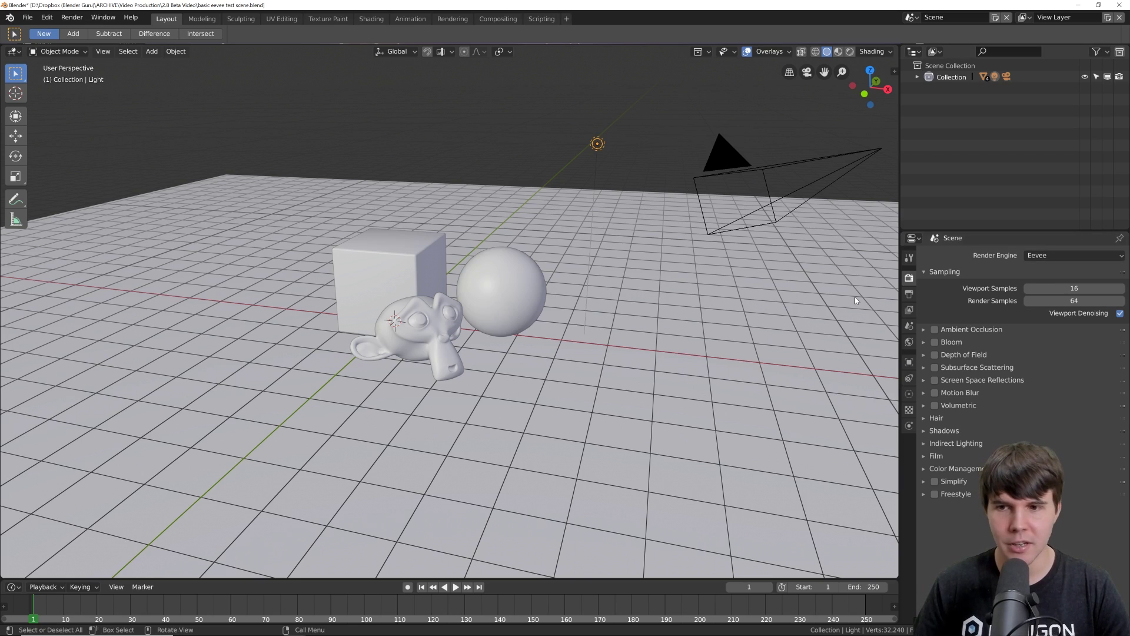
- Keep Eevee as the render engine and switch the viewport to Rendered shading
{"action": "left_click", "coordinate": [1039, 256]}
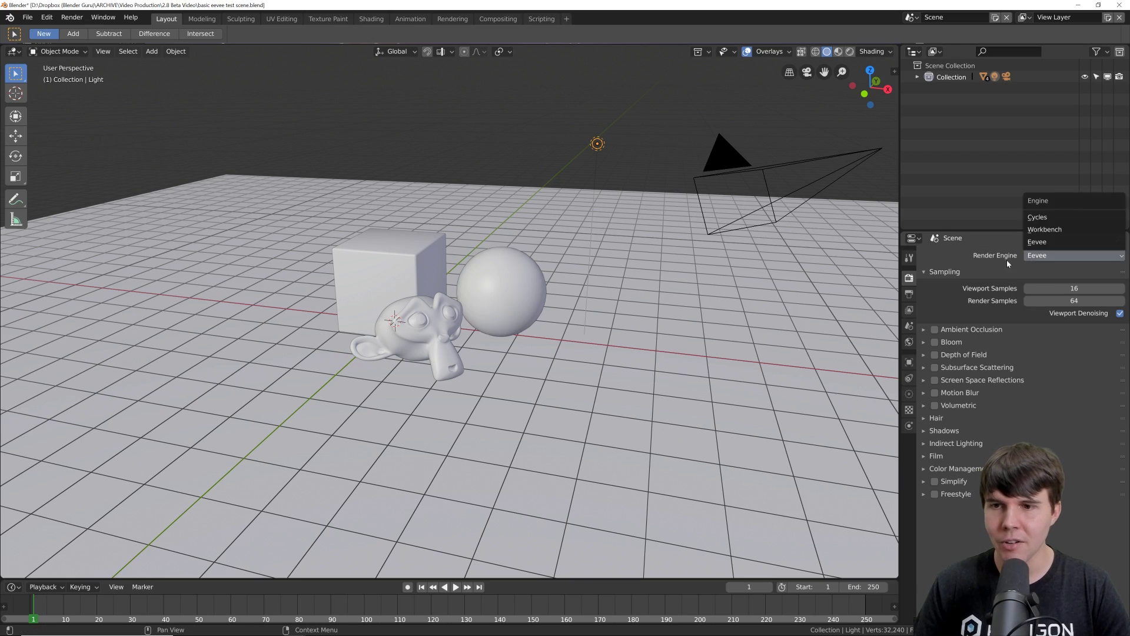
{"action": "left_click", "coordinate": [1103, 251]}
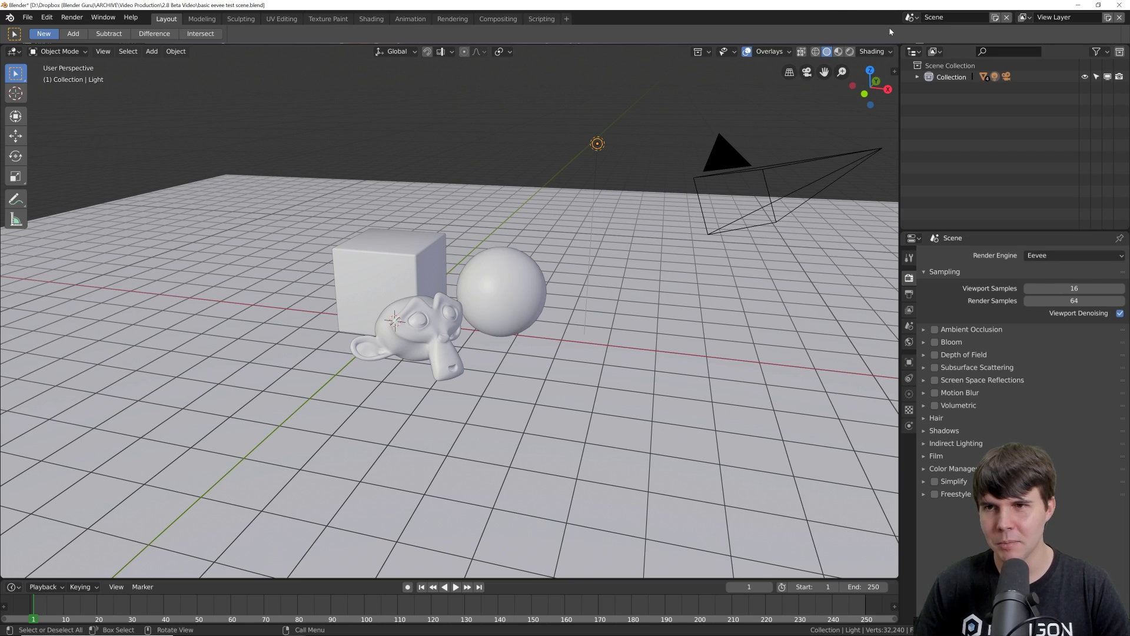
{"action": "left_click", "coordinate": [1042, 257]}
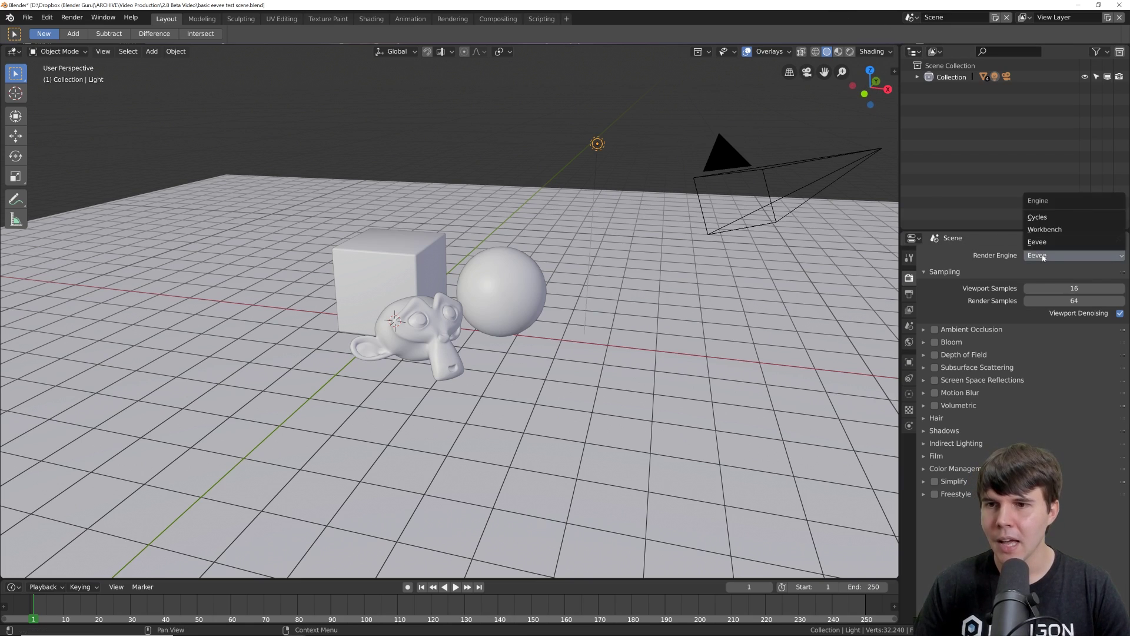
{"action": "left_click", "coordinate": [1027, 255]}
{"action": "left_click", "coordinate": [1042, 255]}
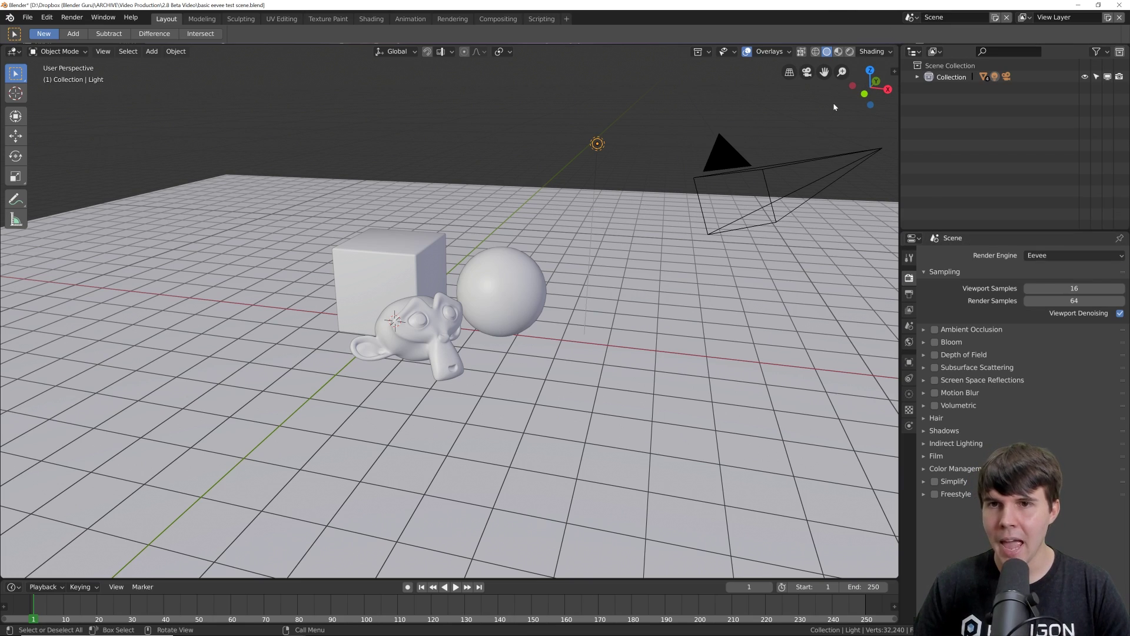
{"action": "left_click", "coordinate": [851, 55]}
{"action": "mouse_move", "coordinate": [732, 202]}
{"action": "middle_mouse_down"}
{"action": "mouse_move", "coordinate": [671, 232]}
{"action": "mouse_move", "coordinate": [757, 197]}
{"action": "middle_mouse_up"}
- Move the point light several times, orbiting to check the objects' shadows on the floor
{"action": "key", "text": "g"}
{"action": "left_click", "coordinate": [608, 187]}
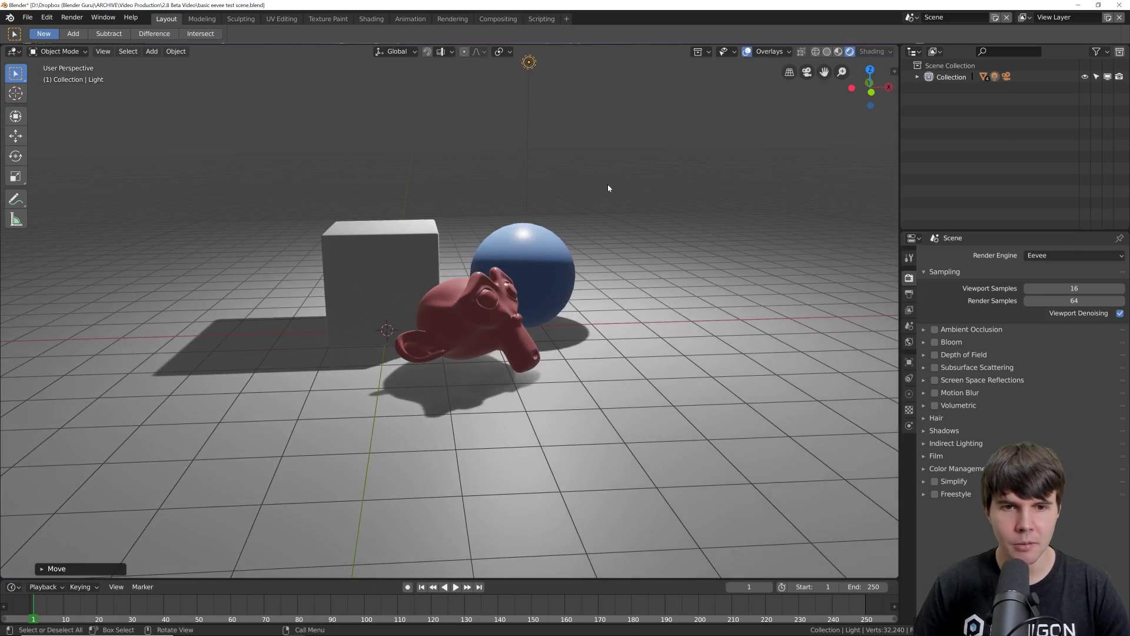
{"action": "key", "text": "g"}
{"action": "middle_click_drag", "start_coordinate": [609, 187], "coordinate": [527, 221]}
{"action": "left_click", "coordinate": [596, 206]}
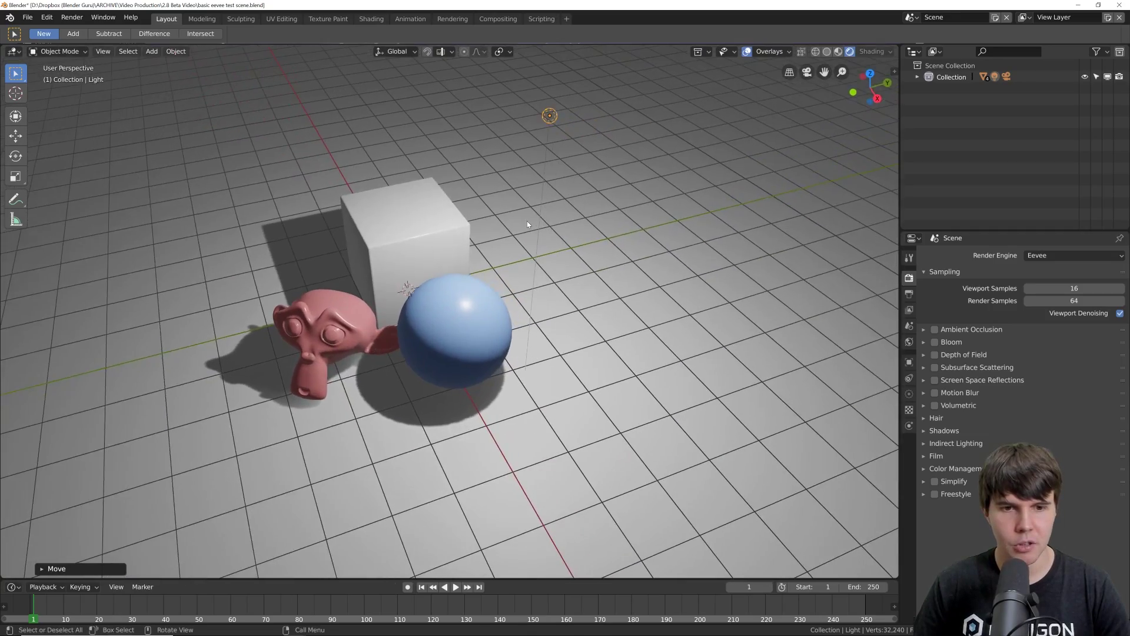
{"action": "key", "text": "g"}
{"action": "left_click", "coordinate": [608, 202]}
{"action": "middle_click_drag", "start_coordinate": [608, 202], "coordinate": [597, 300]}
{"action": "scroll", "coordinate": [597, 300], "scroll_direction": "up", "scroll_amount": 2}
{"action": "scroll", "coordinate": [693, 242], "scroll_direction": "down", "scroll_amount": 2}
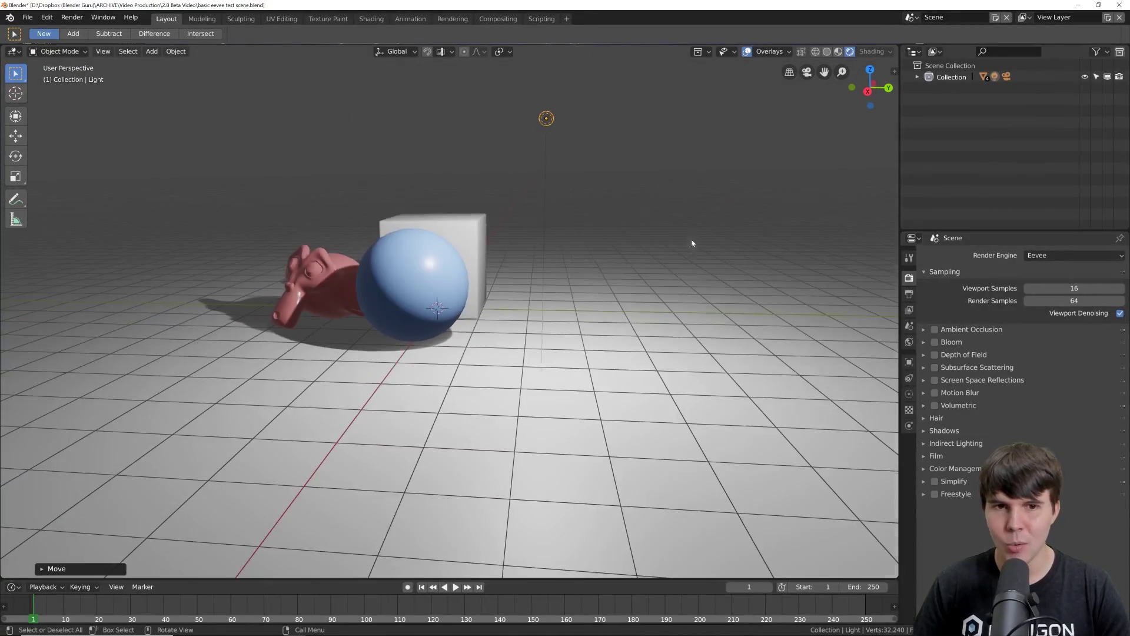
- Enable Contact Shadows on the point light, comparing on and off from around the monkey
{"action": "left_click", "coordinate": [908, 426]}
{"action": "left_click", "coordinate": [910, 395]}
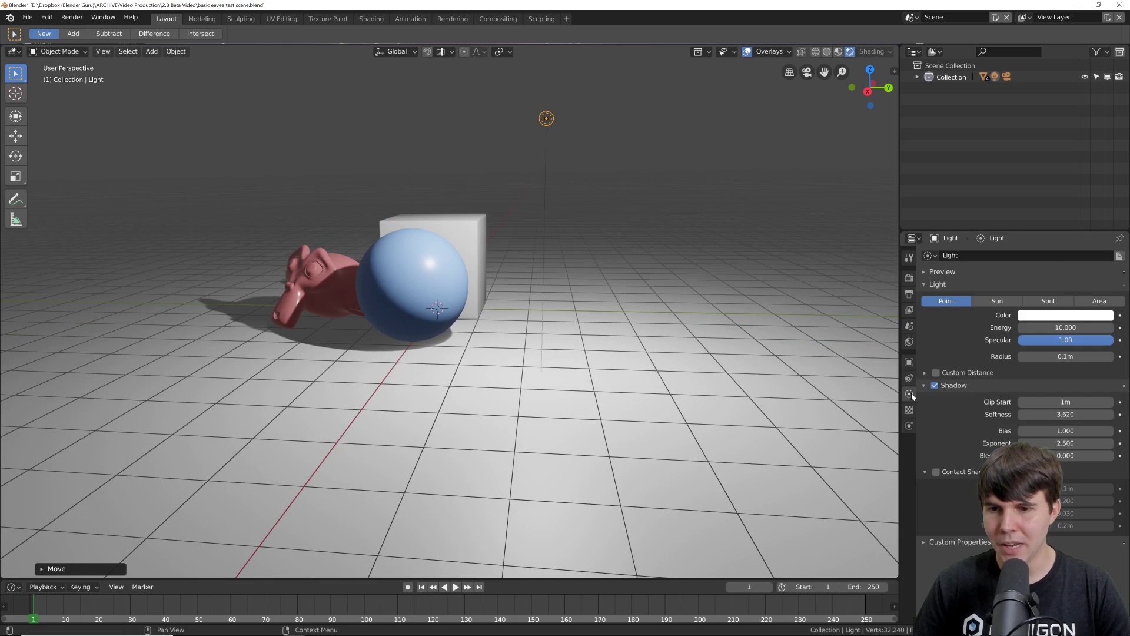
{"action": "left_click", "coordinate": [935, 472]}
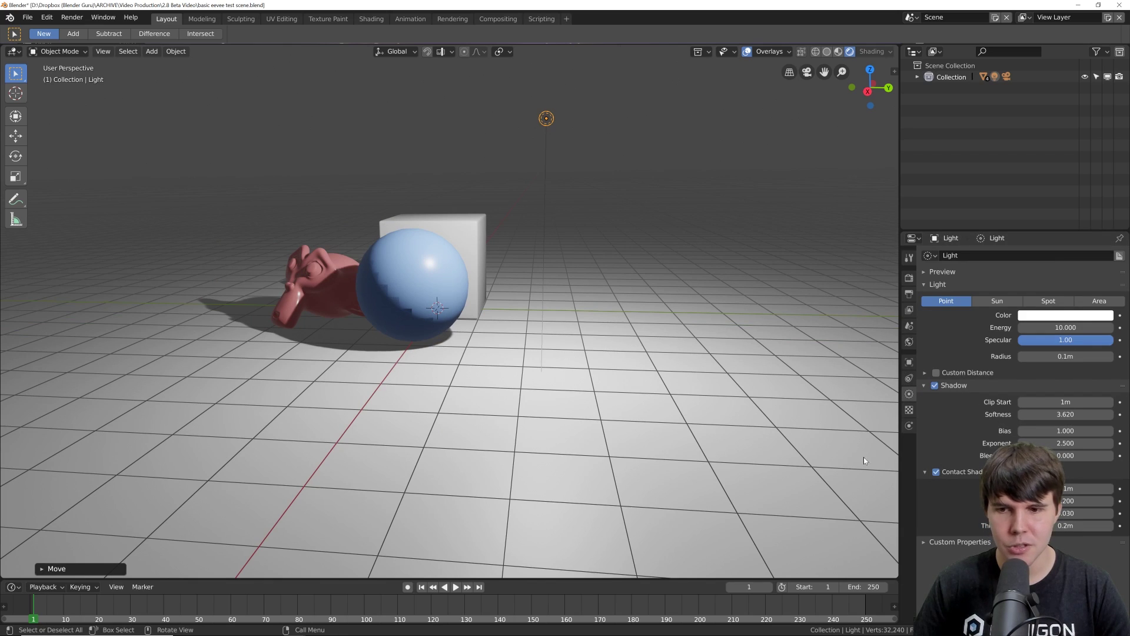
{"action": "left_click", "coordinate": [936, 472]}
{"action": "middle_click_drag", "start_coordinate": [751, 348], "coordinate": [442, 323]}
{"action": "scroll", "coordinate": [481, 319], "scroll_direction": "up", "scroll_amount": 6}
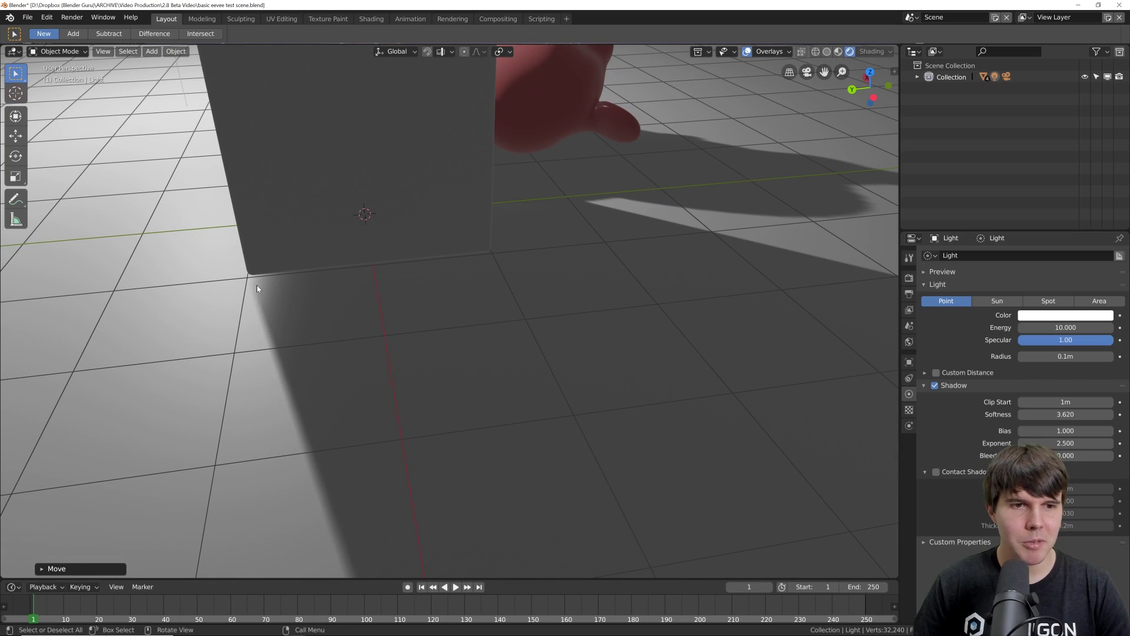
{"action": "left_click", "coordinate": [936, 472]}
{"action": "scroll", "coordinate": [518, 407], "scroll_direction": "down", "scroll_amount": 5}
{"action": "middle_click_drag", "start_coordinate": [518, 406], "coordinate": [480, 402]}
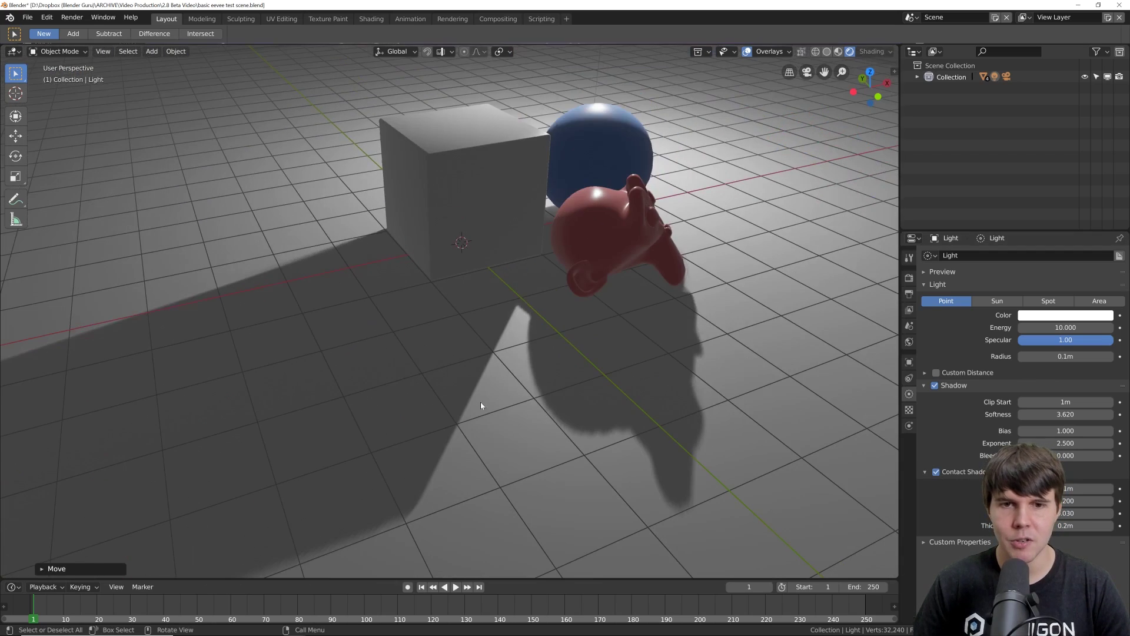
{"action": "middle_click_drag", "start_coordinate": [623, 381], "coordinate": [583, 374]}
{"action": "scroll", "coordinate": [656, 370], "scroll_direction": "up", "scroll_amount": 3}
{"action": "middle_click_drag", "start_coordinate": [656, 370], "coordinate": [583, 360]}
{"action": "scroll", "coordinate": [583, 361], "scroll_direction": "down", "scroll_amount": 4}
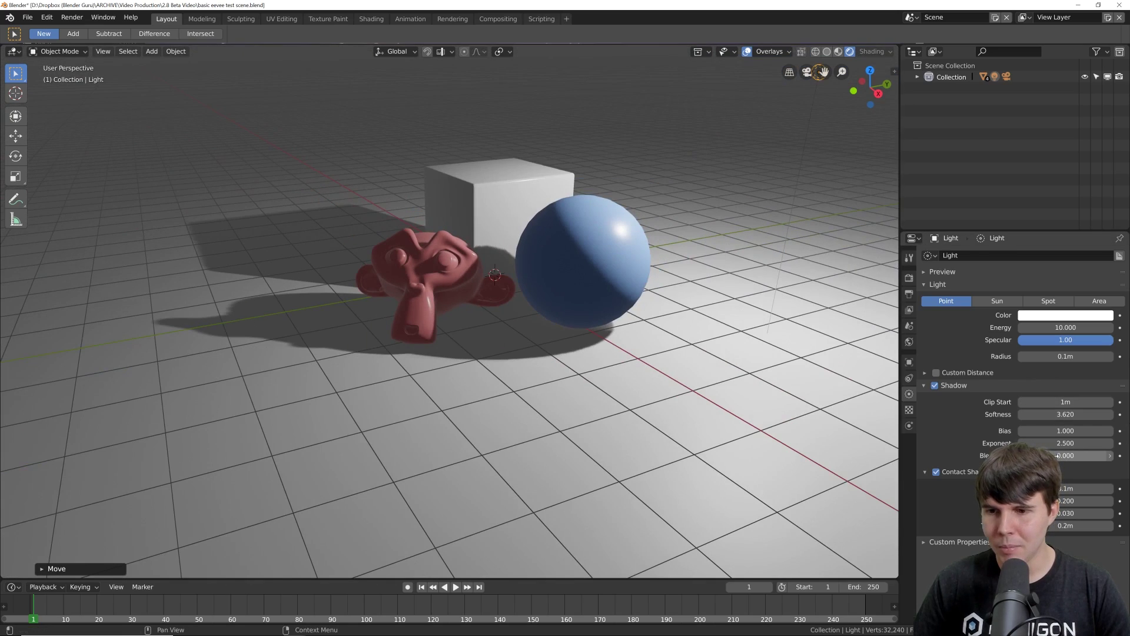
- Raise the light's shadow softness to 15.120
{"action": "left_click_drag", "start_coordinate": [1058, 414], "coordinate": [1101, 415]}
{"action": "middle_click_drag", "start_coordinate": [359, 301], "coordinate": [444, 307]}
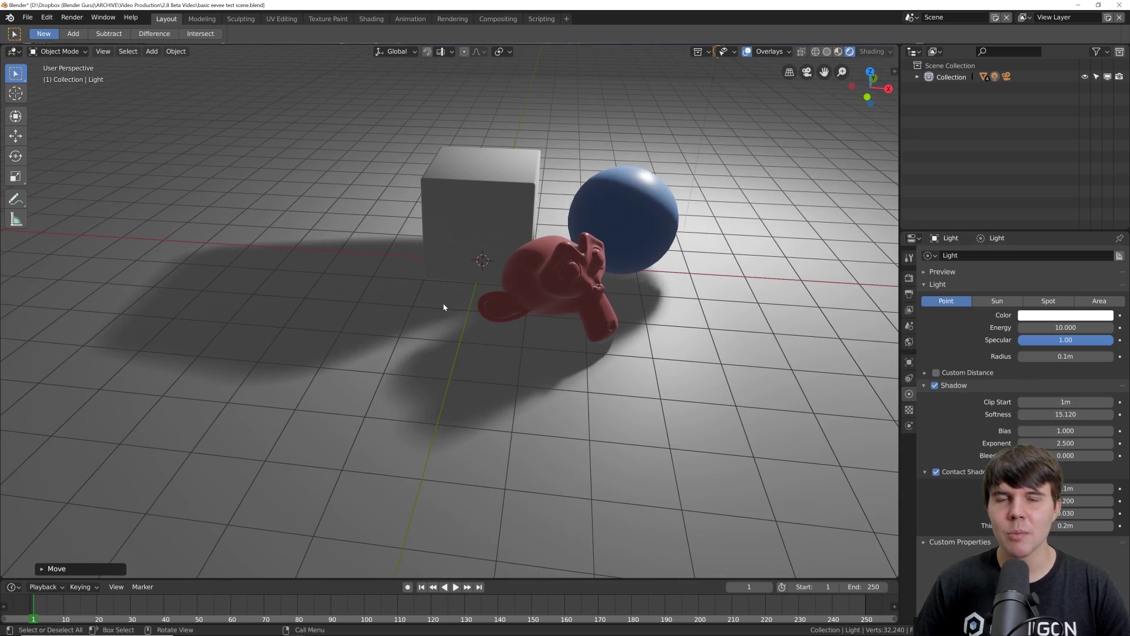
{"action": "middle_click_drag", "start_coordinate": [676, 247], "coordinate": [655, 256]}
- Reposition the light from the upper left to further right to reshape the shadows
{"action": "key", "text": "g"}
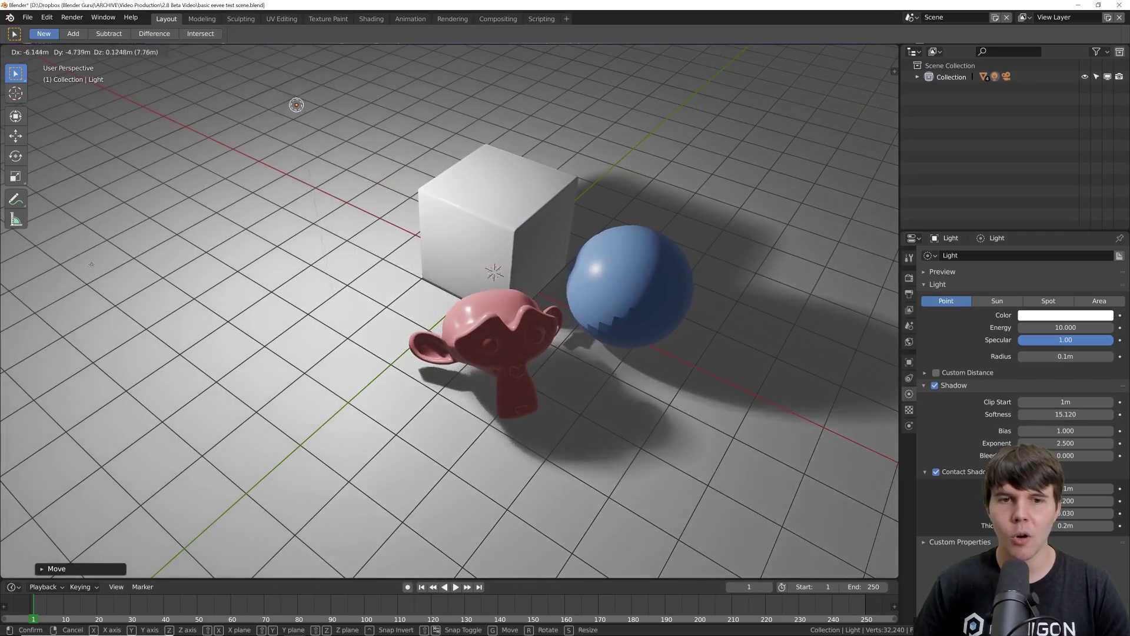
{"action": "left_click", "coordinate": [101, 240]}
{"action": "scroll", "coordinate": [102, 240], "scroll_direction": "down", "scroll_amount": 4}
{"action": "key", "text": "g"}
{"action": "left_click", "coordinate": [26, 321]}
{"action": "middle_click_drag", "start_coordinate": [26, 321], "coordinate": [202, 310]}
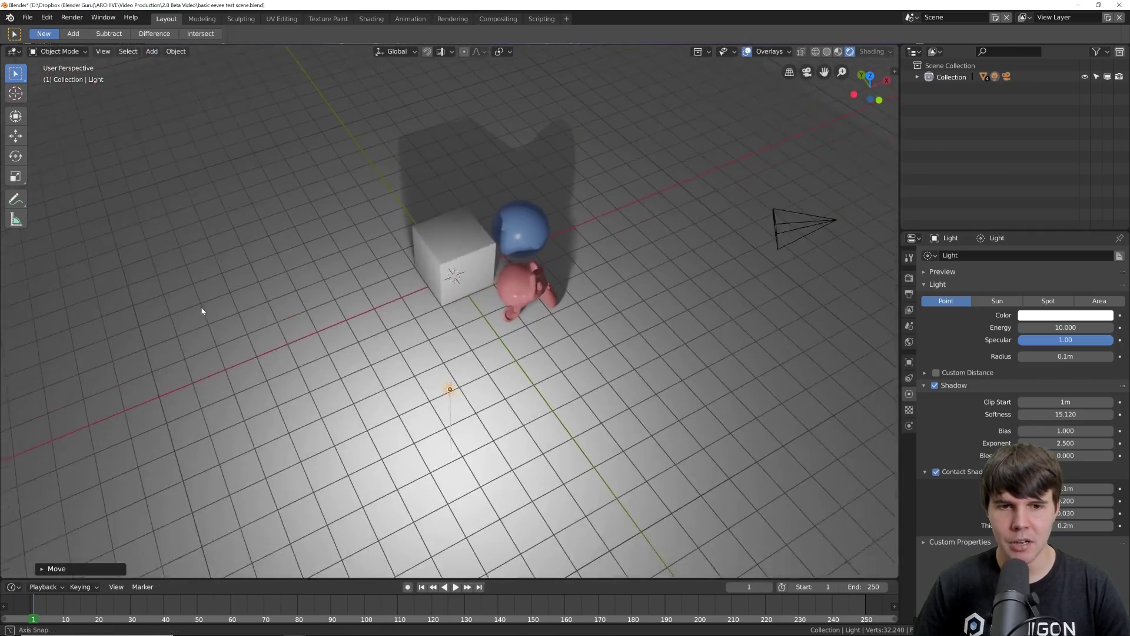
{"action": "key", "text": "g"}
{"action": "left_click", "coordinate": [473, 162]}
{"action": "middle_click_drag", "start_coordinate": [472, 163], "coordinate": [404, 254]}
{"action": "key", "text": "g"}
{"action": "left_click", "coordinate": [571, 171]}
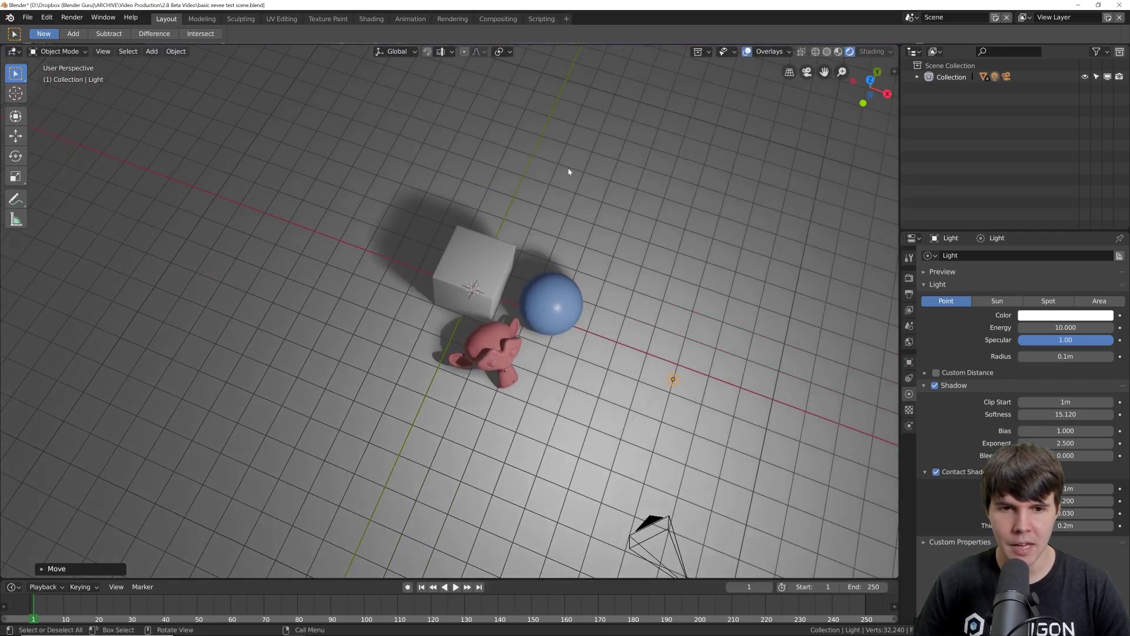
{"action": "scroll", "coordinate": [559, 206], "scroll_direction": "up", "scroll_amount": 3}
{"action": "mouse_move", "coordinate": [527, 277]}
{"action": "middle_mouse_down"}
{"action": "mouse_move", "coordinate": [557, 258]}
{"action": "mouse_move", "coordinate": [457, 298]}
{"action": "mouse_move", "coordinate": [353, 377]}
{"action": "mouse_move", "coordinate": [507, 310]}
{"action": "mouse_move", "coordinate": [536, 280]}
{"action": "middle_mouse_up"}
{"action": "scroll", "coordinate": [487, 322], "scroll_direction": "down", "scroll_amount": 6}
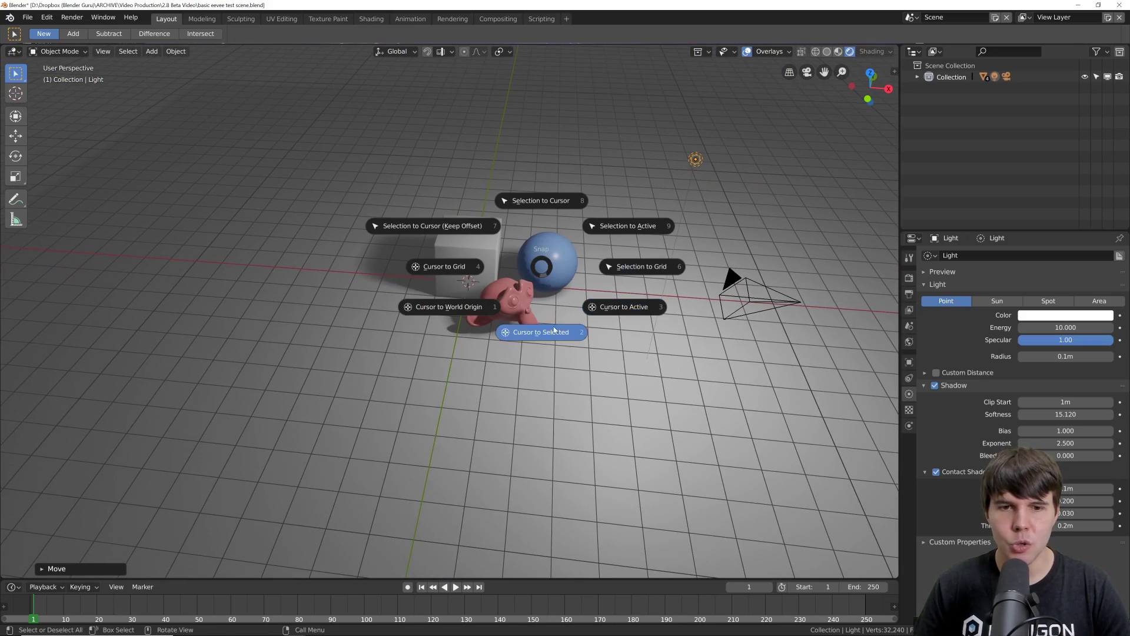
- Add a plane mesh and place it behind the cube
{"action": "key", "text": "Escape"}
{"action": "key", "text": "shift+a"}
{"action": "mouse_move", "coordinate": [615, 234]}
{"action": "left_click", "coordinate": [687, 243]}
{"action": "key", "text": "g"}
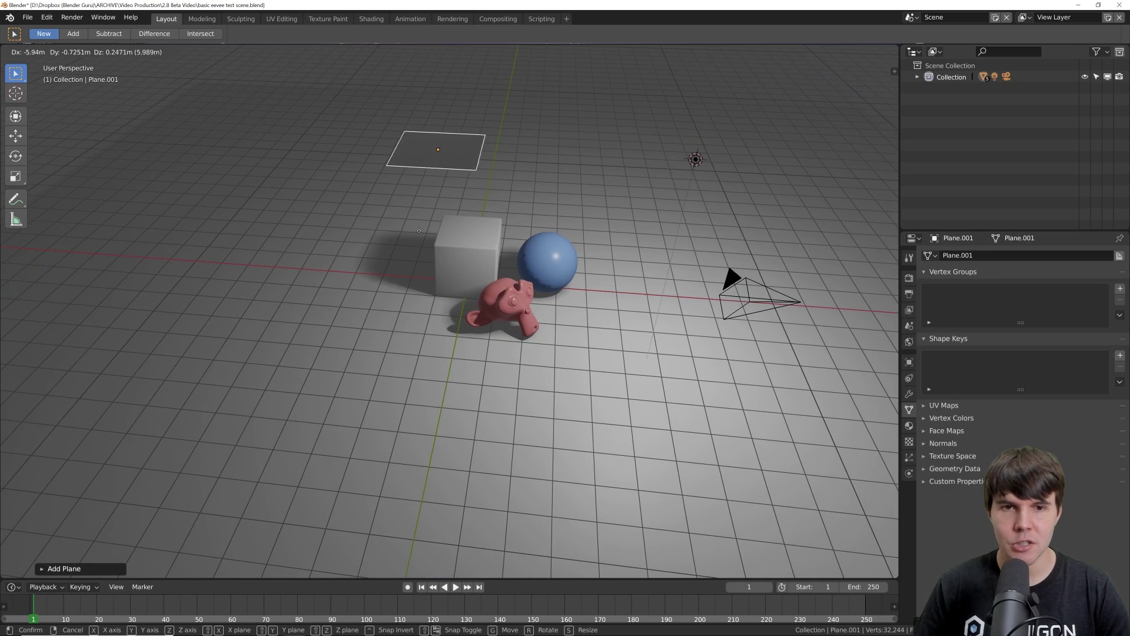
{"action": "left_click", "coordinate": [415, 244]}
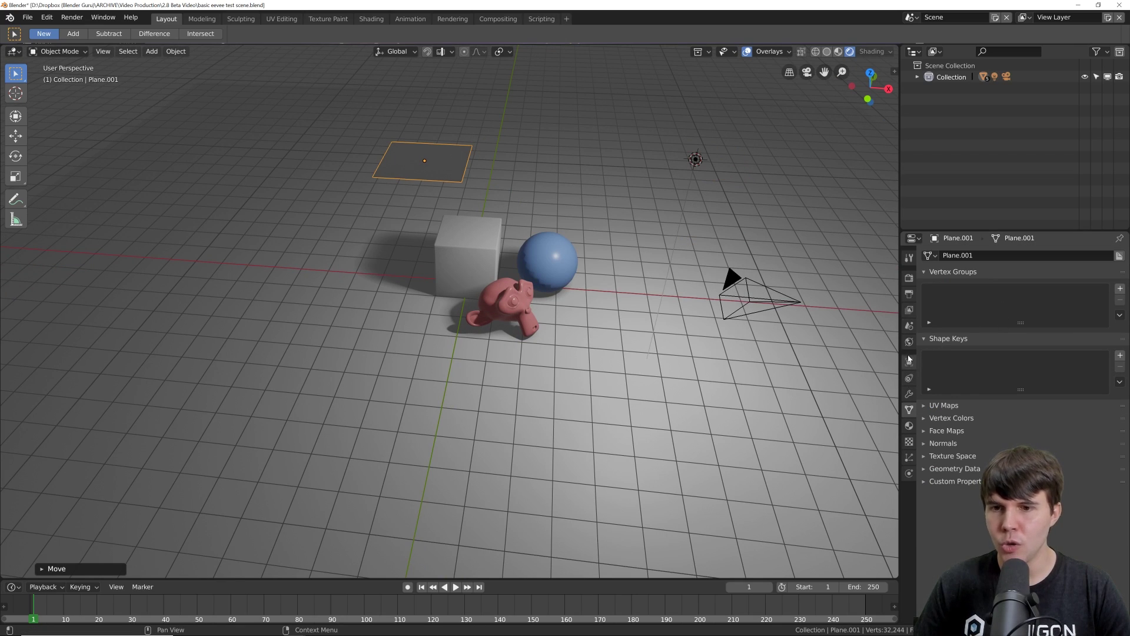
- Give the plane a new light-blue Emission material and tilt it
{"action": "left_click", "coordinate": [909, 425]}
{"action": "left_click", "coordinate": [1002, 304]}
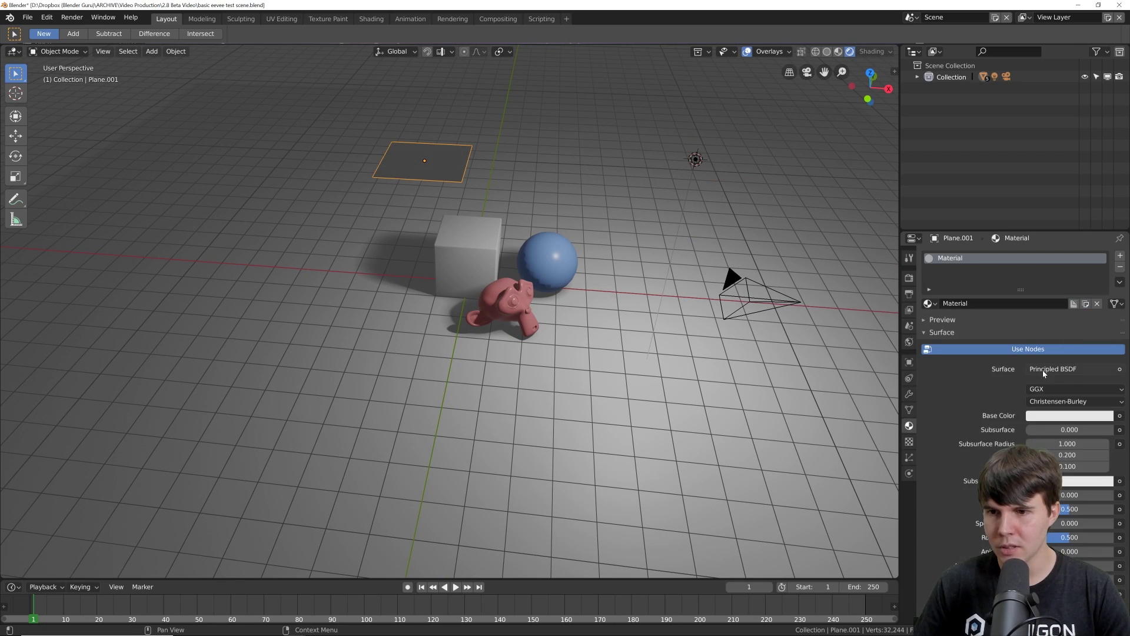
{"action": "left_click", "coordinate": [1048, 369]}
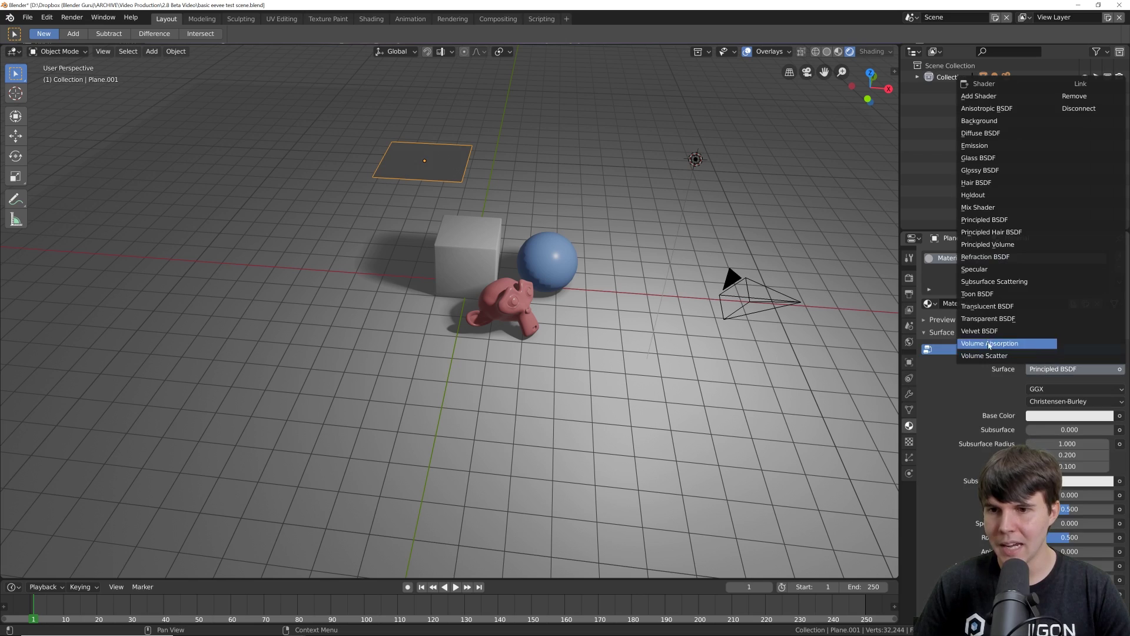
{"action": "left_click", "coordinate": [991, 146]}
{"action": "key", "text": "r"}
{"action": "key", "text": "r"}
{"action": "key", "text": "Return"}
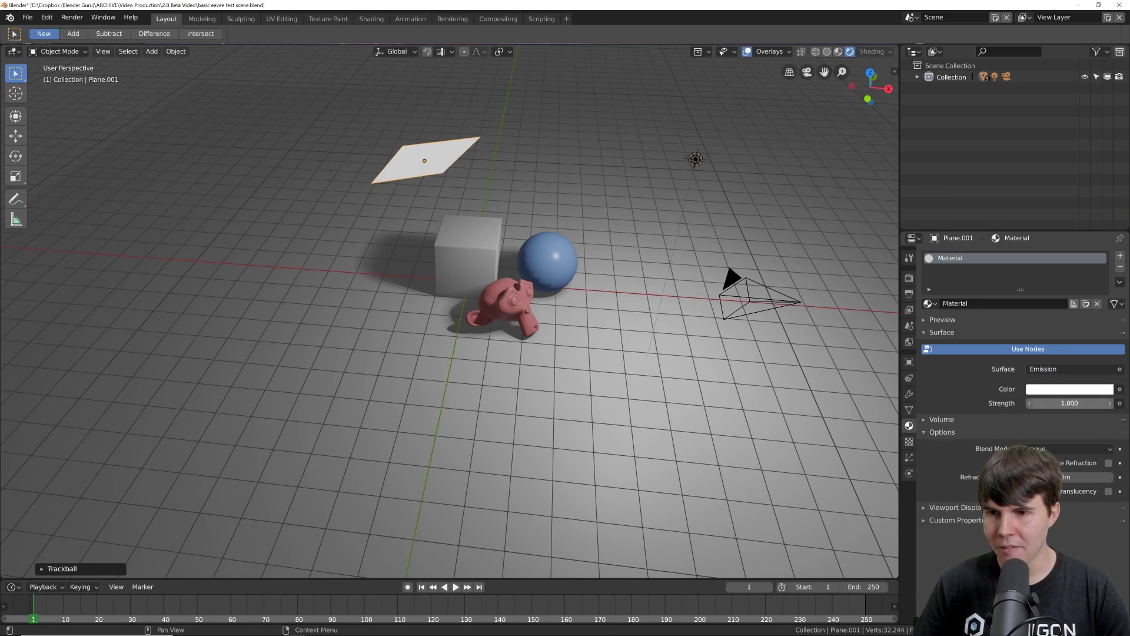
{"action": "left_click", "coordinate": [1040, 389]}
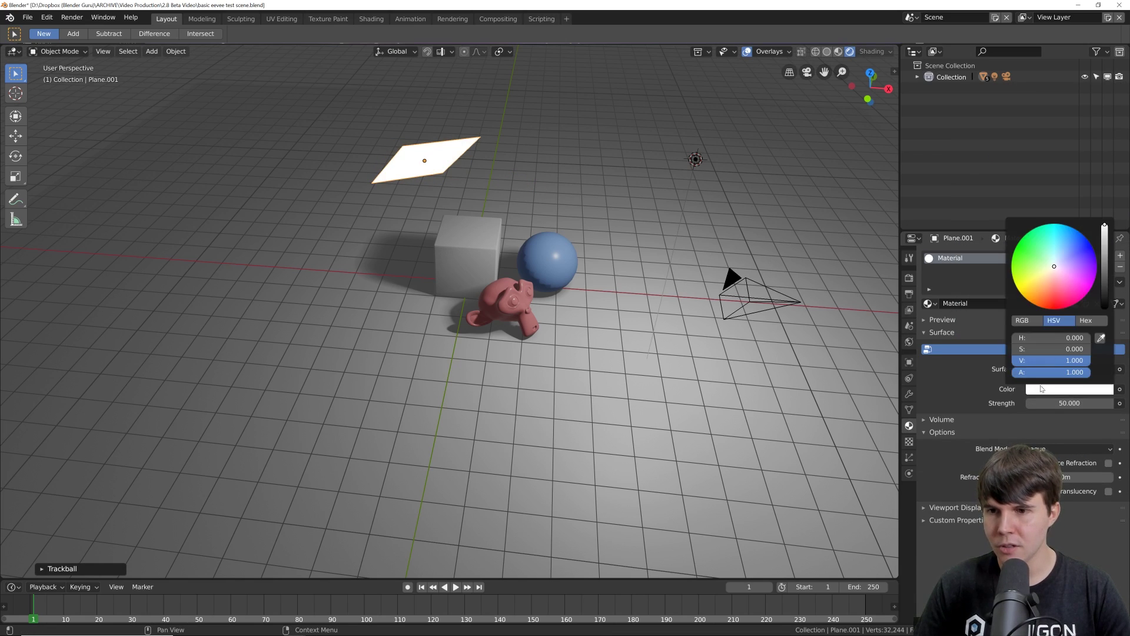
{"action": "left_click_drag", "start_coordinate": [1061, 248], "coordinate": [1070, 237]}
- Move and rotate the plane into position beside the cube
{"action": "middle_click_drag", "start_coordinate": [539, 245], "coordinate": [573, 230]}
{"action": "key", "text": "g"}
{"action": "left_click", "coordinate": [492, 306]}
{"action": "middle_click_drag", "start_coordinate": [491, 306], "coordinate": [450, 338]}
{"action": "key", "text": "r"}
{"action": "key", "text": "r"}
{"action": "left_click", "coordinate": [497, 223]}
{"action": "key", "text": "g"}
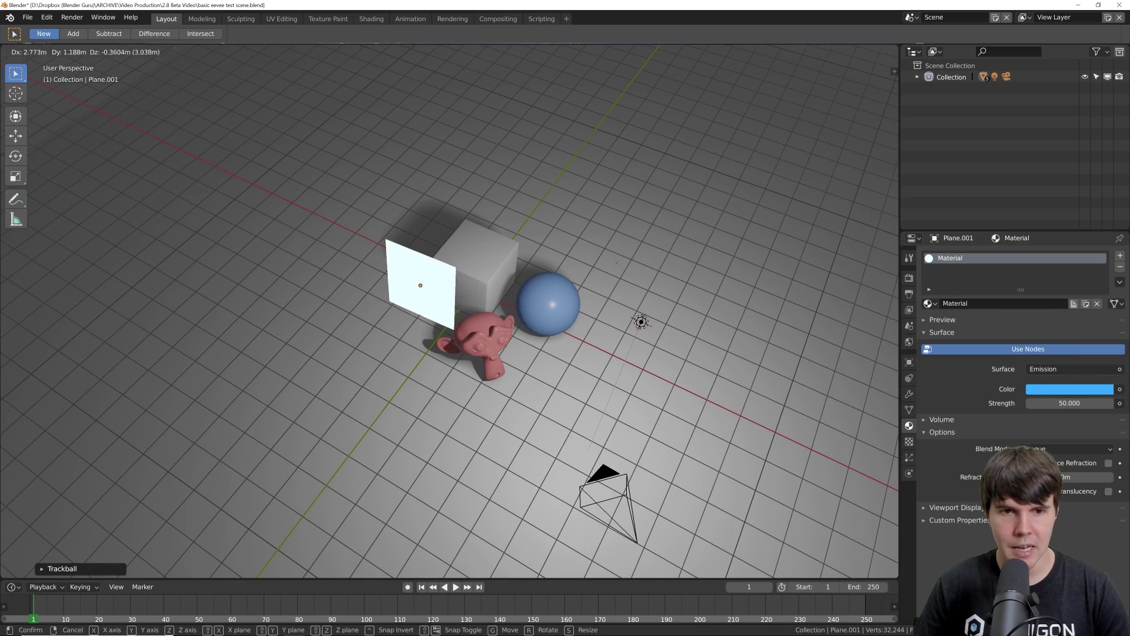
{"action": "left_click", "coordinate": [618, 246]}
{"action": "middle_click_drag", "start_coordinate": [618, 246], "coordinate": [550, 227]}
{"action": "key", "text": "r"}
{"action": "left_click", "coordinate": [686, 323]}
- Scale the glowing plane up and place it over the cube with its face showing
{"action": "key", "text": "s"}
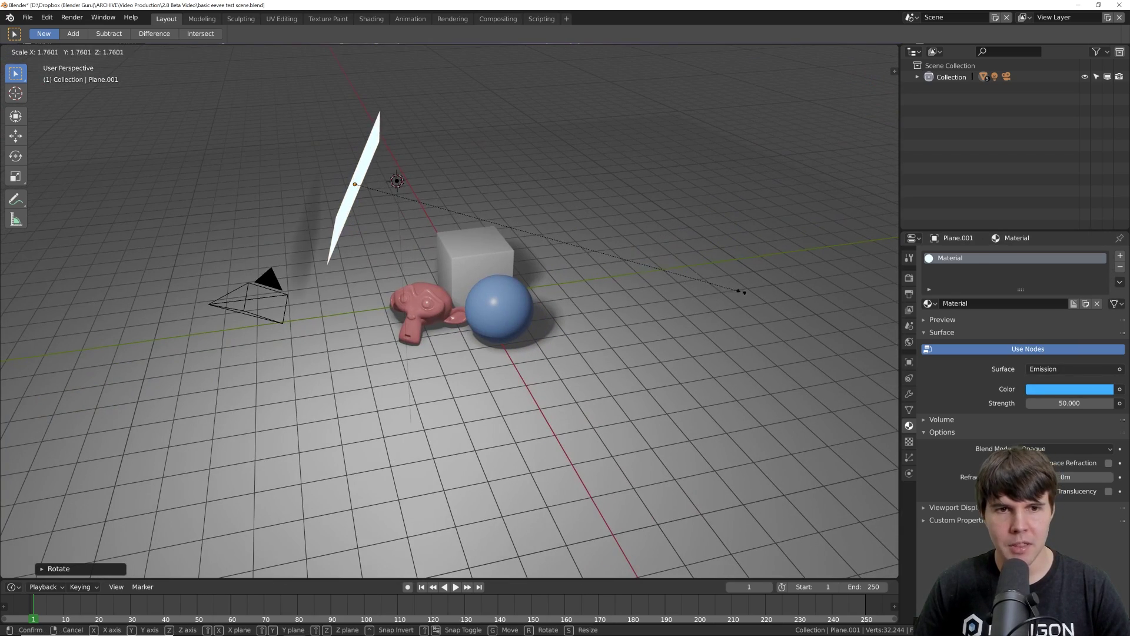
{"action": "left_click", "coordinate": [740, 290]}
{"action": "middle_click_drag", "start_coordinate": [653, 296], "coordinate": [500, 280]}
{"action": "key", "text": "g"}
{"action": "left_click", "coordinate": [626, 280]}
{"action": "key", "text": "g"}
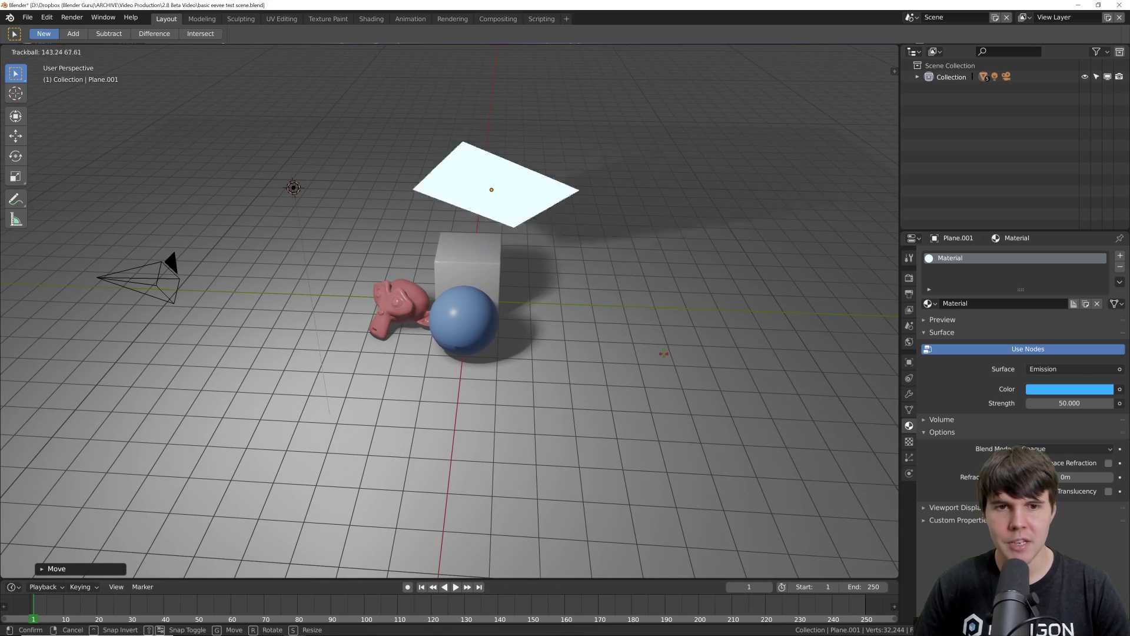
{"action": "key", "text": "Return"}
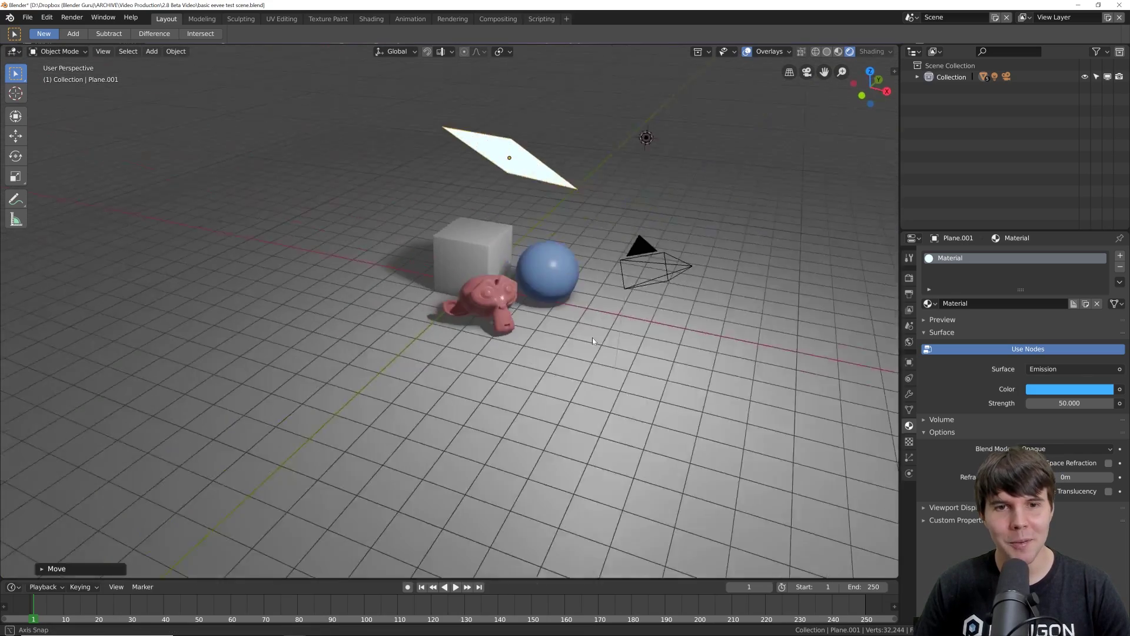
{"action": "middle_click_drag", "start_coordinate": [592, 338], "coordinate": [571, 182]}
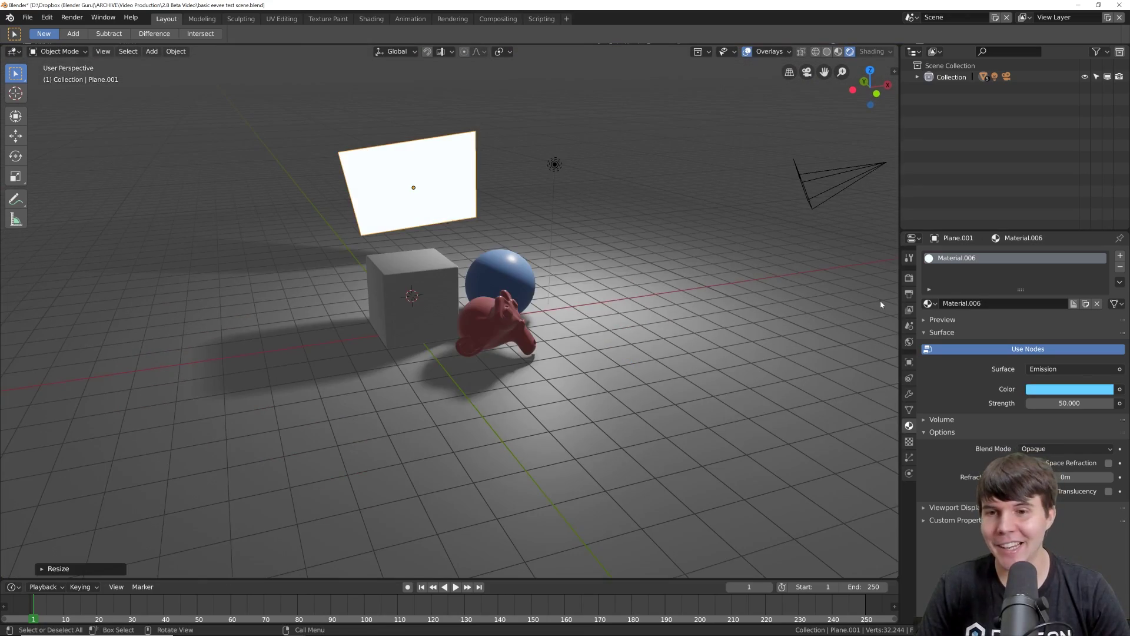
- Switch the render engine to Cycles in the render settings
{"action": "left_click", "coordinate": [913, 277]}
{"action": "left_click", "coordinate": [1034, 257]}
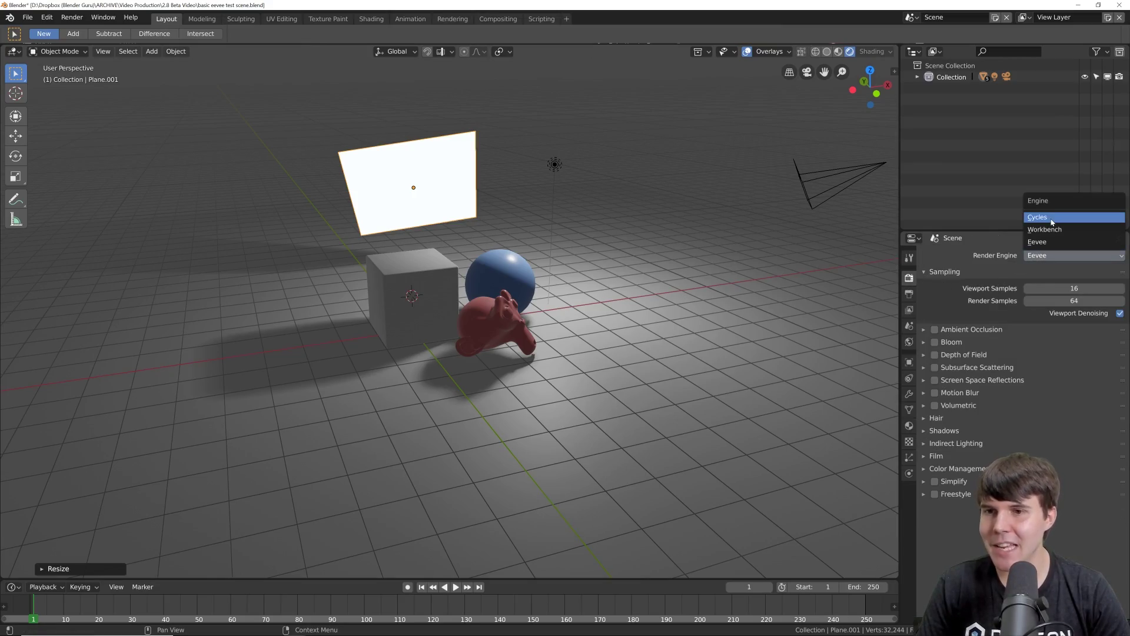
{"action": "left_click", "coordinate": [1053, 219]}
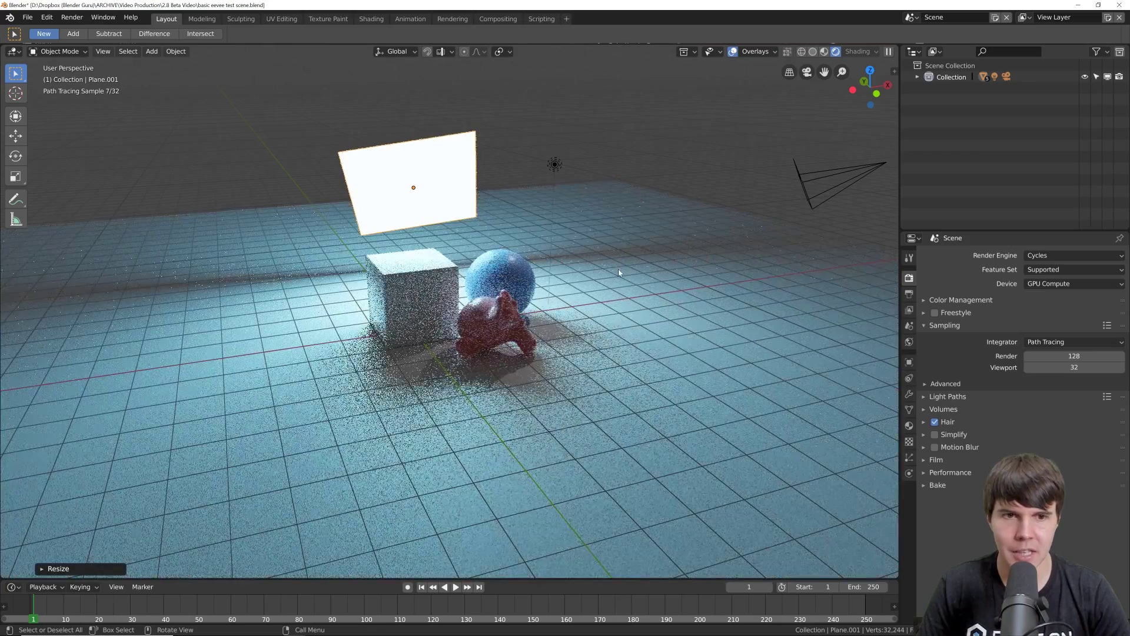
- Resize the glowing plane, undo the enlargements, then scale it down
{"action": "mouse_move", "coordinate": [535, 242]}
{"action": "middle_mouse_down"}
{"action": "mouse_move", "coordinate": [525, 249]}
{"action": "mouse_move", "coordinate": [547, 212]}
{"action": "mouse_move", "coordinate": [546, 235]}
{"action": "middle_mouse_up"}
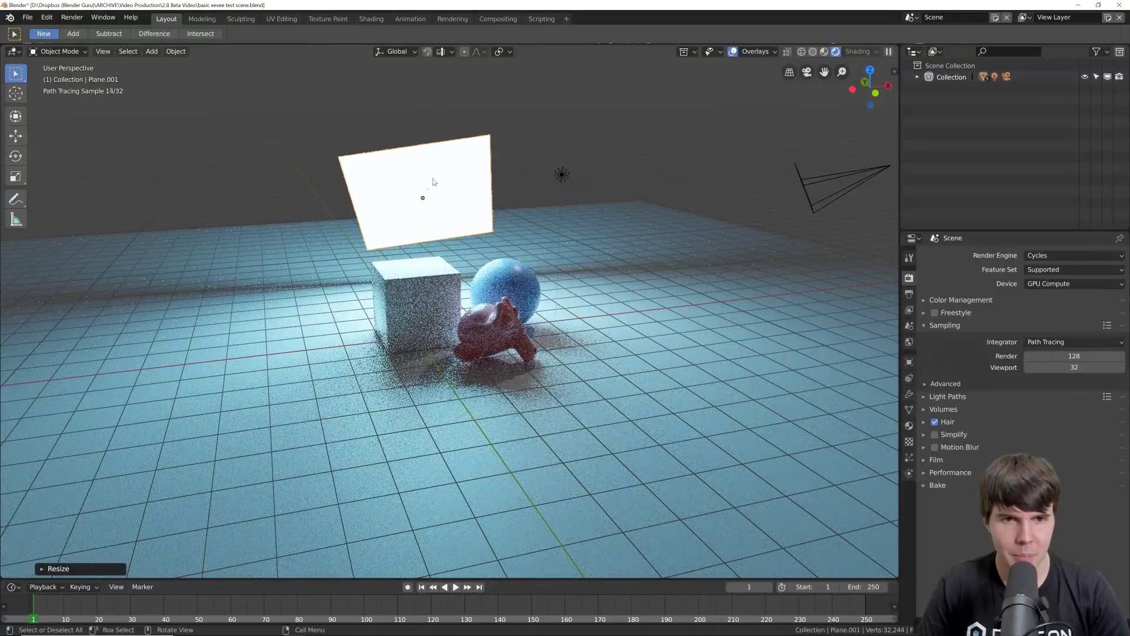
{"action": "key", "text": "s"}
{"action": "left_click", "coordinate": [474, 362]}
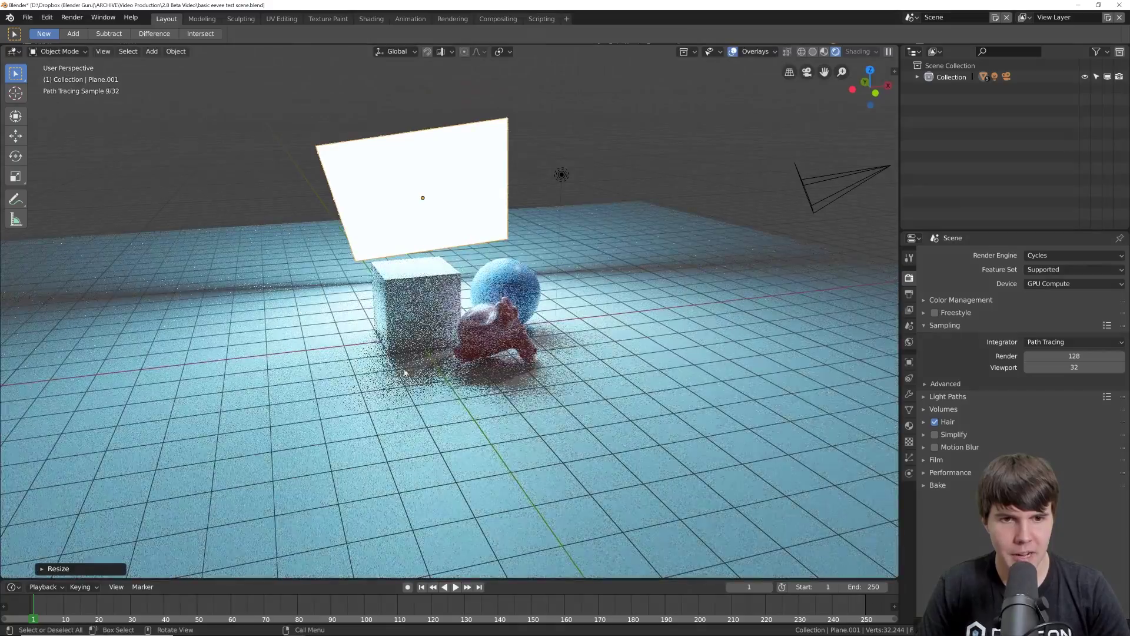
{"action": "key", "text": "s"}
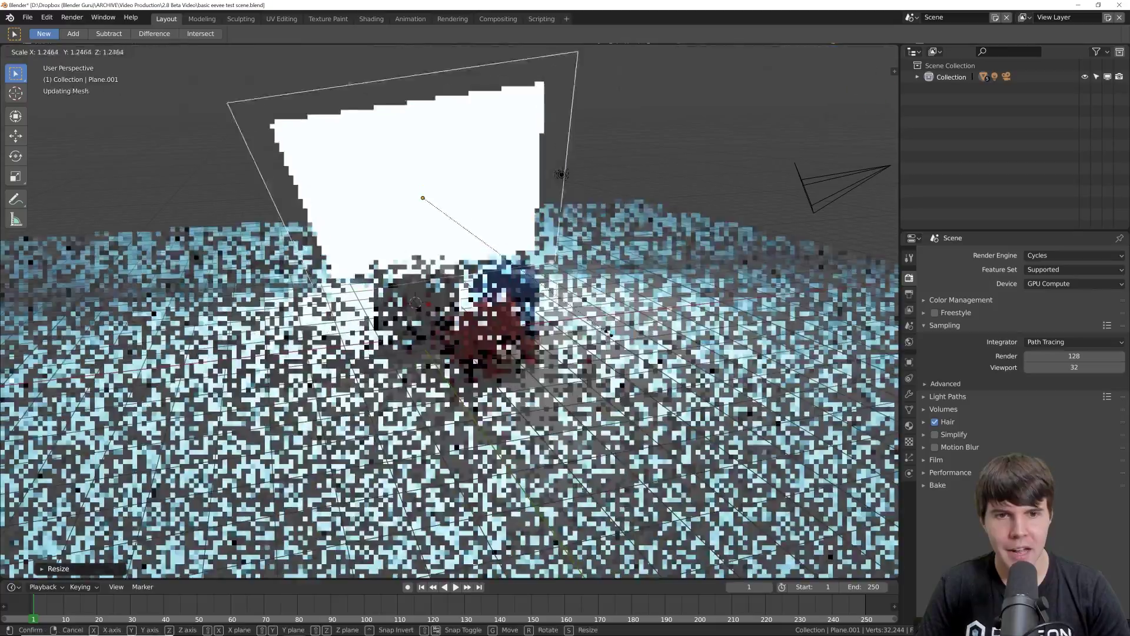
{"action": "left_click", "coordinate": [614, 336]}
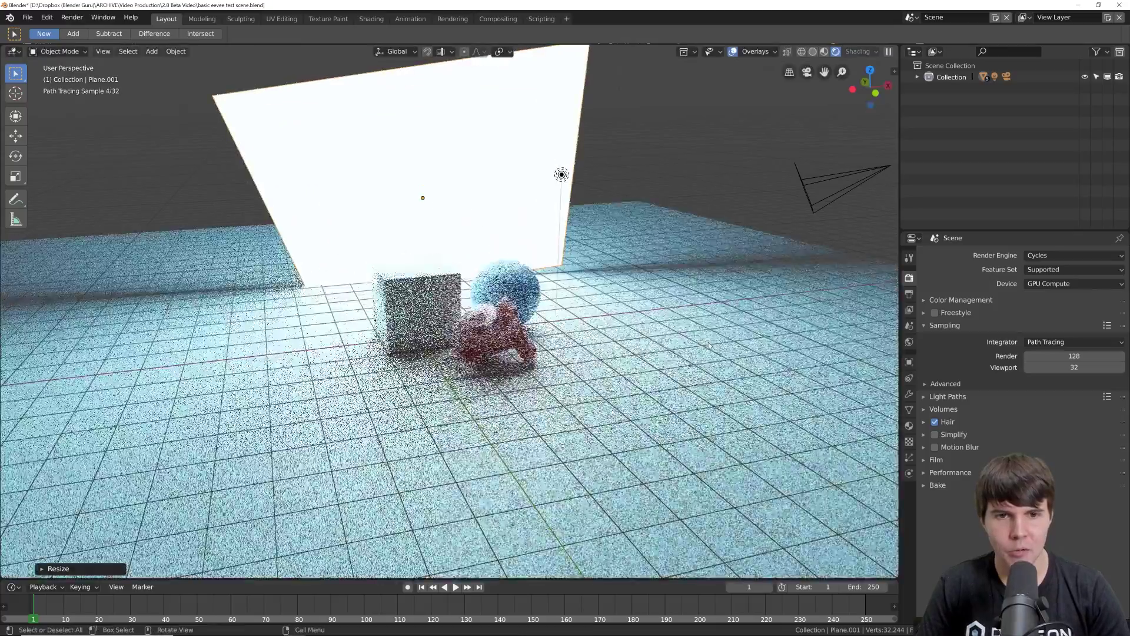
{"action": "key", "text": "ctrl+z"}
{"action": "key", "text": "ctrl+z"}
{"action": "key", "text": "ctrl+z"}
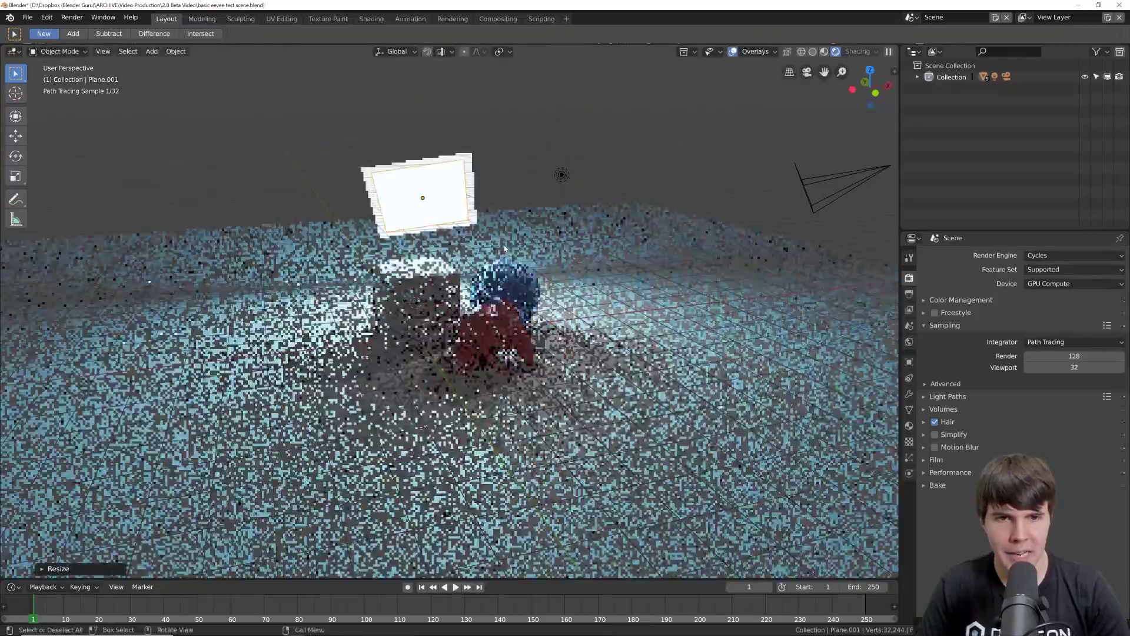
{"action": "key", "text": "s"}
{"action": "left_click", "coordinate": [471, 256]}
- Rotate the glowing plane freely, then select and delete it
{"action": "scroll", "coordinate": [335, 364], "scroll_direction": "up", "scroll_amount": 2}
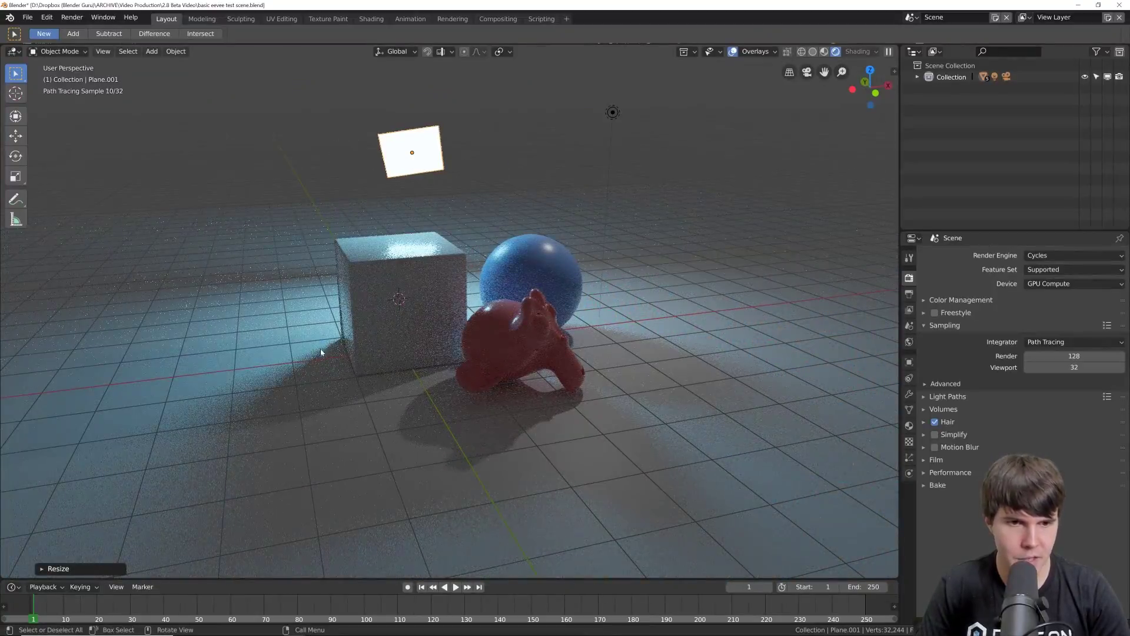
{"action": "scroll", "coordinate": [493, 310], "scroll_direction": "down", "scroll_amount": 3}
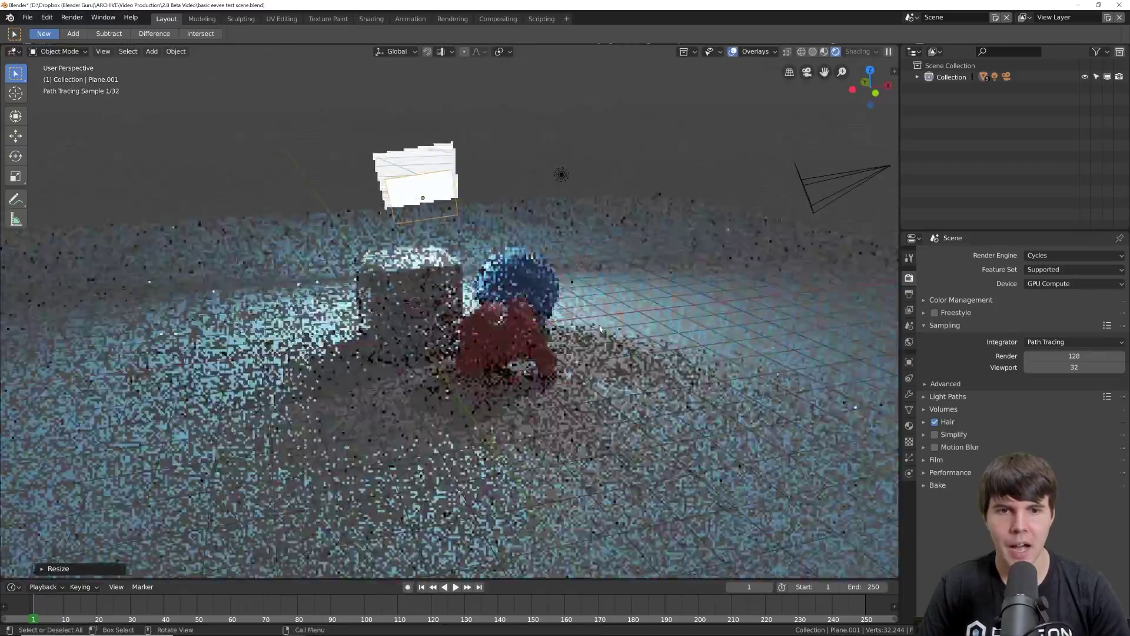
{"action": "key", "text": "r"}
{"action": "key", "text": "r"}
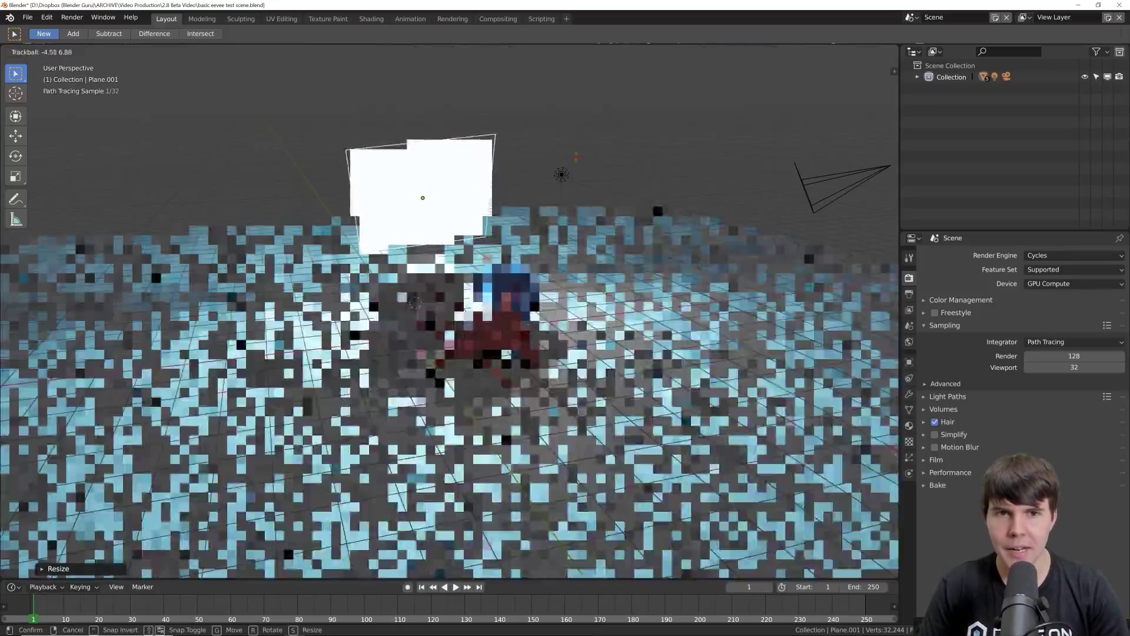
{"action": "left_click", "coordinate": [581, 155]}
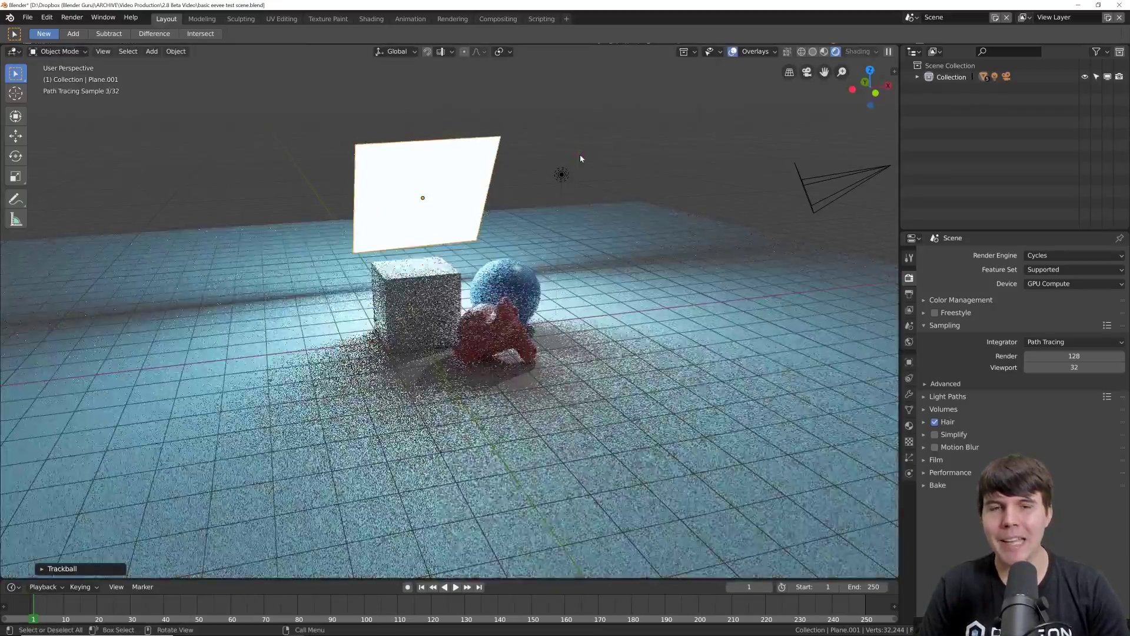
{"action": "left_click", "coordinate": [562, 176]}
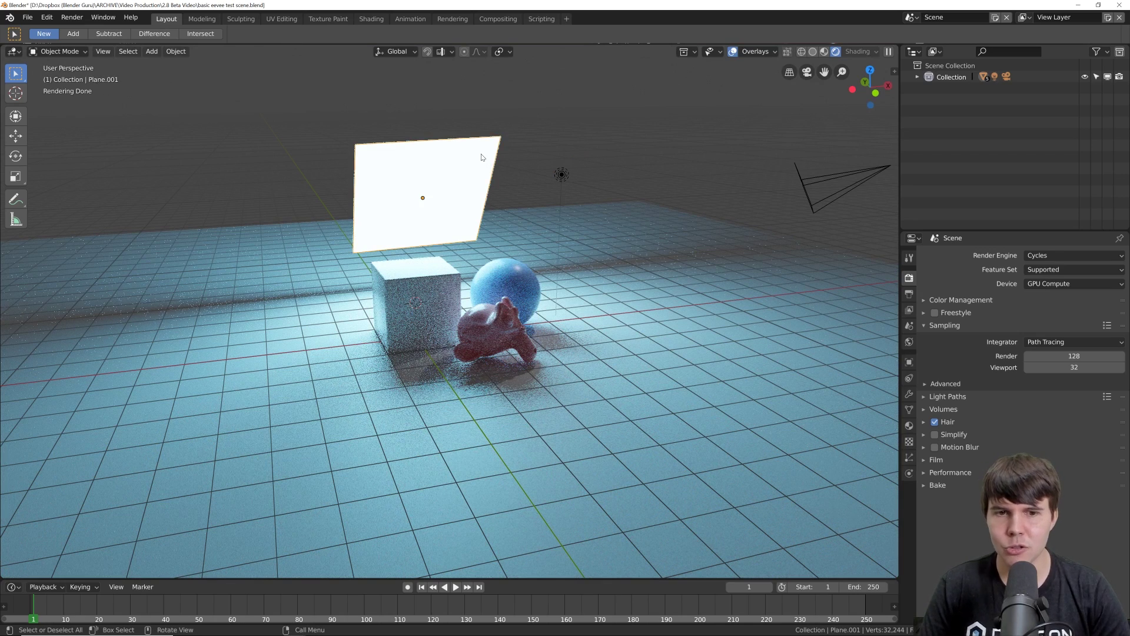
{"action": "key", "text": "Delete"}
- Switch the render engine to Eevee and make three duplicates of the lamp
{"action": "left_click", "coordinate": [1074, 255]}
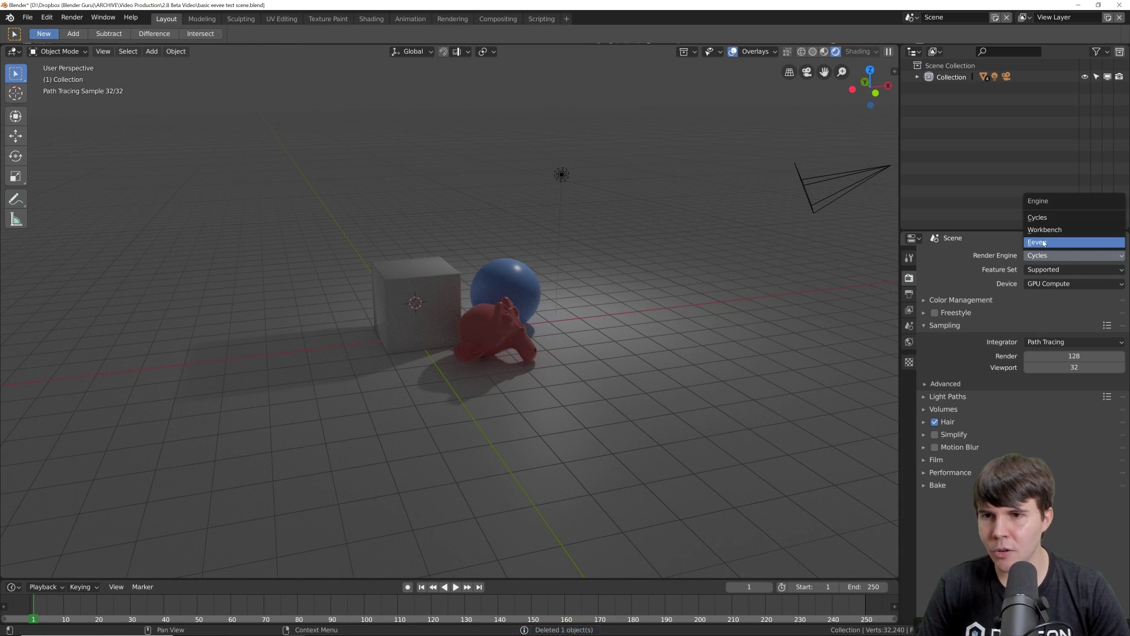
{"action": "left_click", "coordinate": [1048, 230]}
{"action": "left_click", "coordinate": [562, 176]}
{"action": "key", "text": "shift+d"}
{"action": "left_click", "coordinate": [587, 179]}
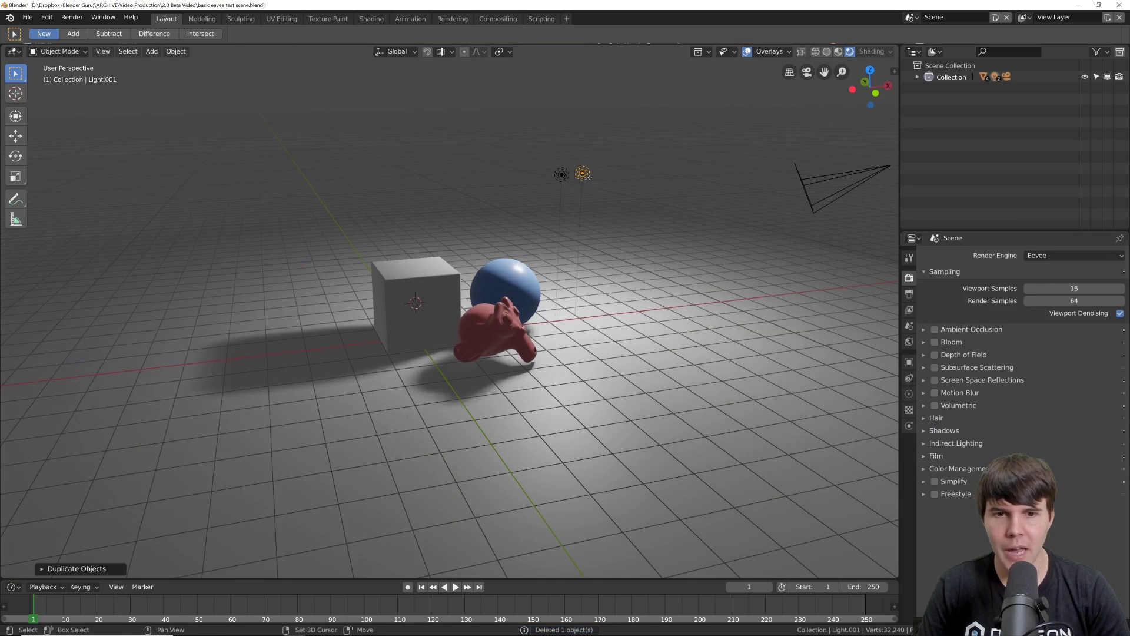
{"action": "key", "text": "shift+d"}
{"action": "left_click", "coordinate": [624, 184]}
{"action": "key", "text": "shift+d"}
{"action": "left_click", "coordinate": [634, 276]}
- Delete the extra lamps, including Light.001, leaving a single light
{"action": "middle_click_drag", "start_coordinate": [634, 273], "coordinate": [383, 400]}
{"action": "middle_click_drag", "start_coordinate": [483, 410], "coordinate": [648, 194]}
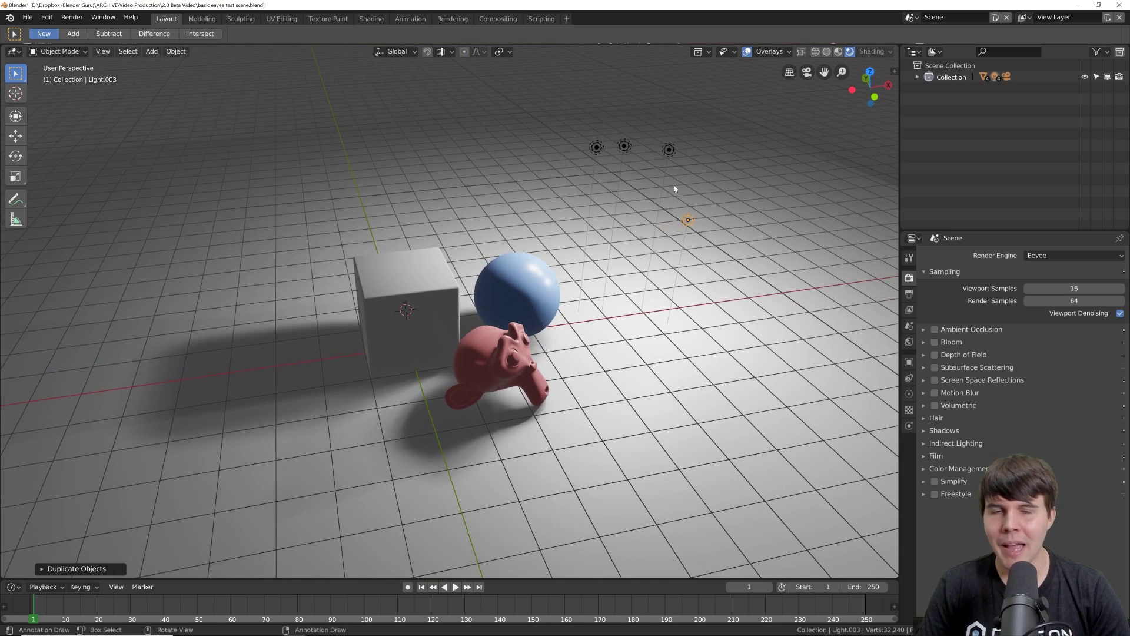
{"action": "key", "text": "x"}
{"action": "left_click", "coordinate": [664, 168]}
{"action": "left_click", "coordinate": [669, 151]}
{"action": "key", "text": "x"}
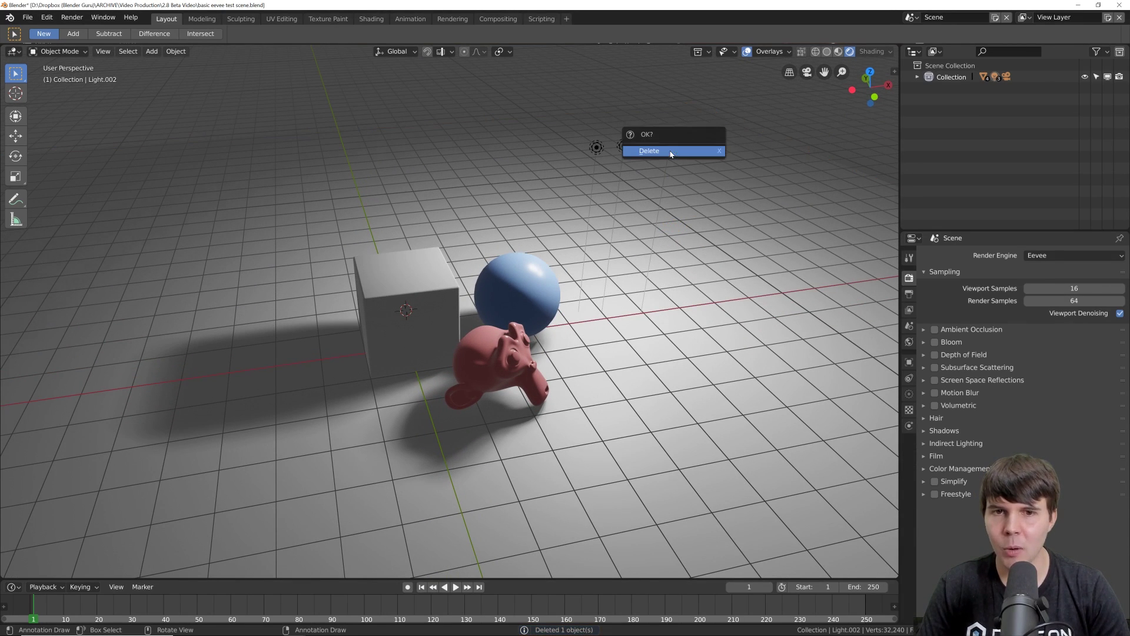
{"action": "left_click", "coordinate": [671, 152]}
{"action": "left_click", "coordinate": [625, 148]}
{"action": "key", "text": "x"}
{"action": "left_click", "coordinate": [626, 149]}
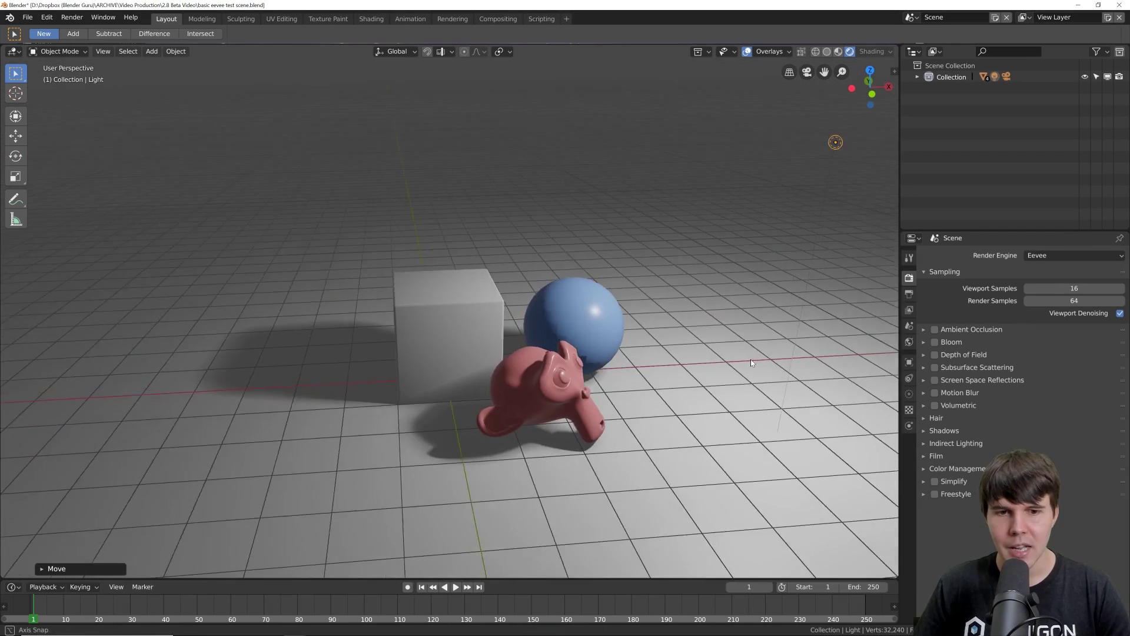
{"action": "middle_click_drag", "start_coordinate": [751, 362], "coordinate": [589, 448]}
{"action": "middle_click_drag", "start_coordinate": [835, 411], "coordinate": [615, 322]}
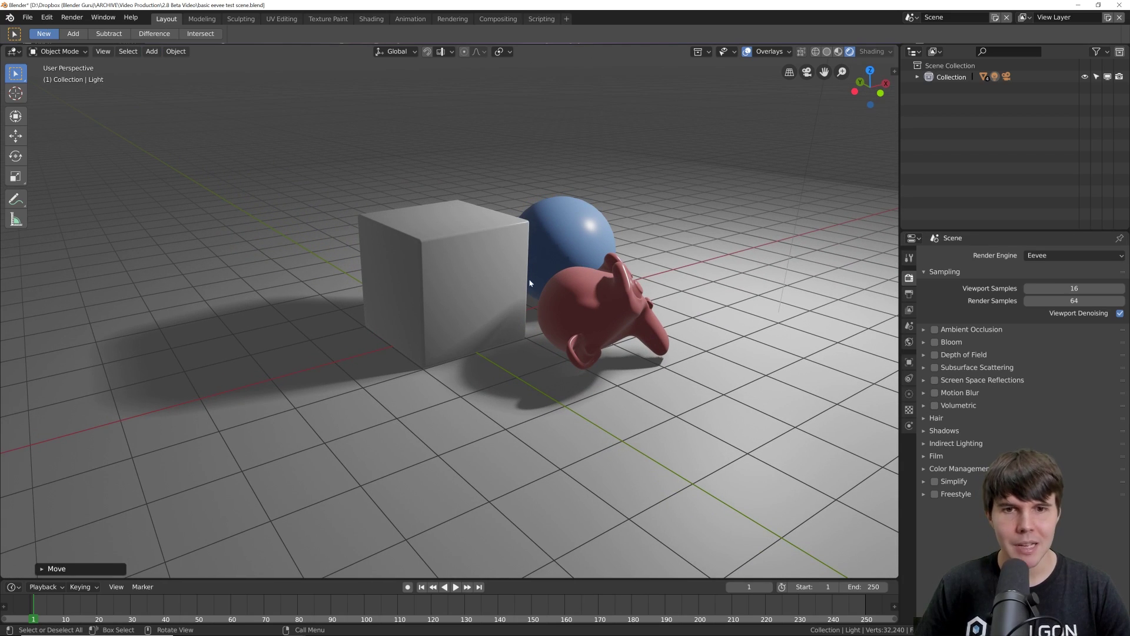
- Open the recent file 2.8 intro.blend
{"action": "left_click", "coordinate": [28, 17]}
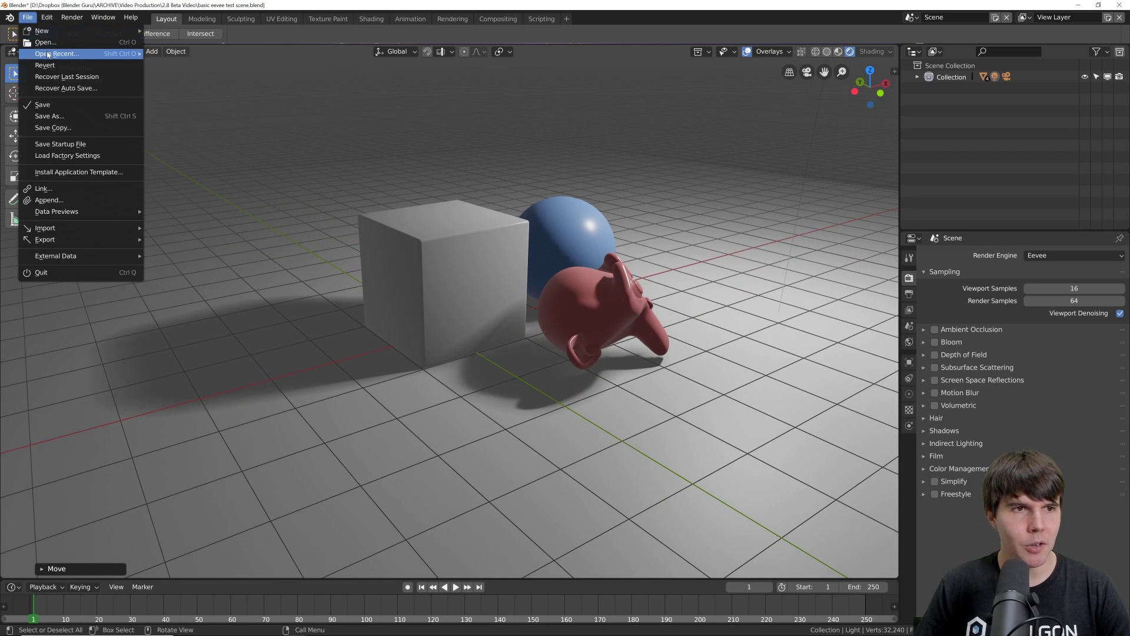
{"action": "mouse_move", "coordinate": [71, 54]}
{"action": "left_click", "coordinate": [228, 66]}
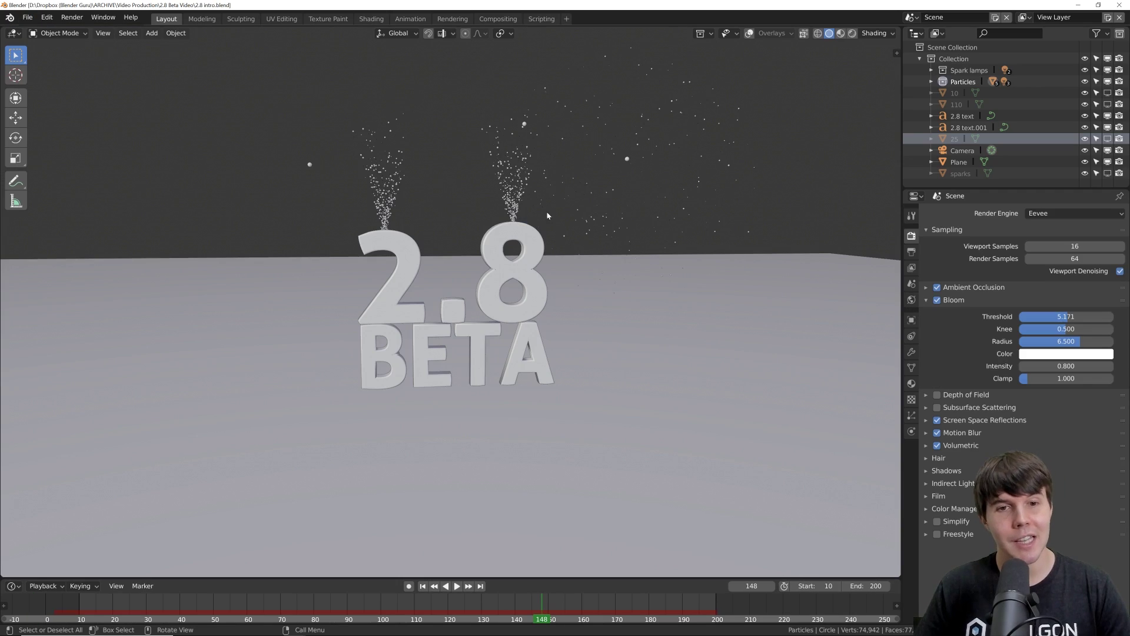
- Turn off all enabled Eevee effects and view the 2.8 BETA scene in Rendered shading
{"action": "left_click_drag", "start_coordinate": [937, 288], "coordinate": [937, 454]}
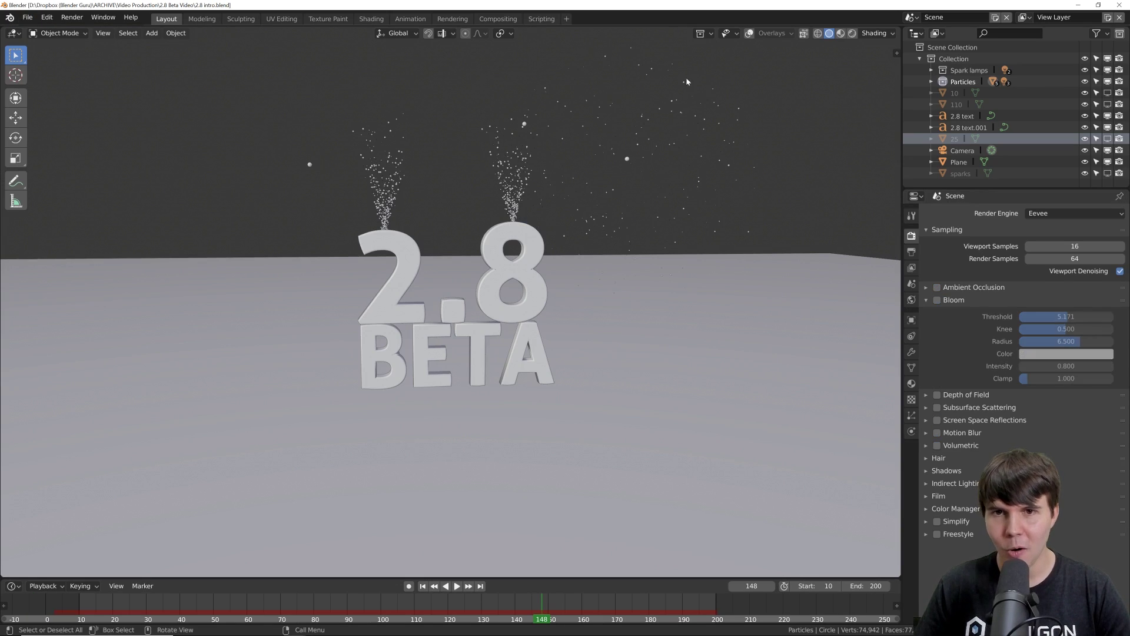
{"action": "left_click", "coordinate": [851, 34]}
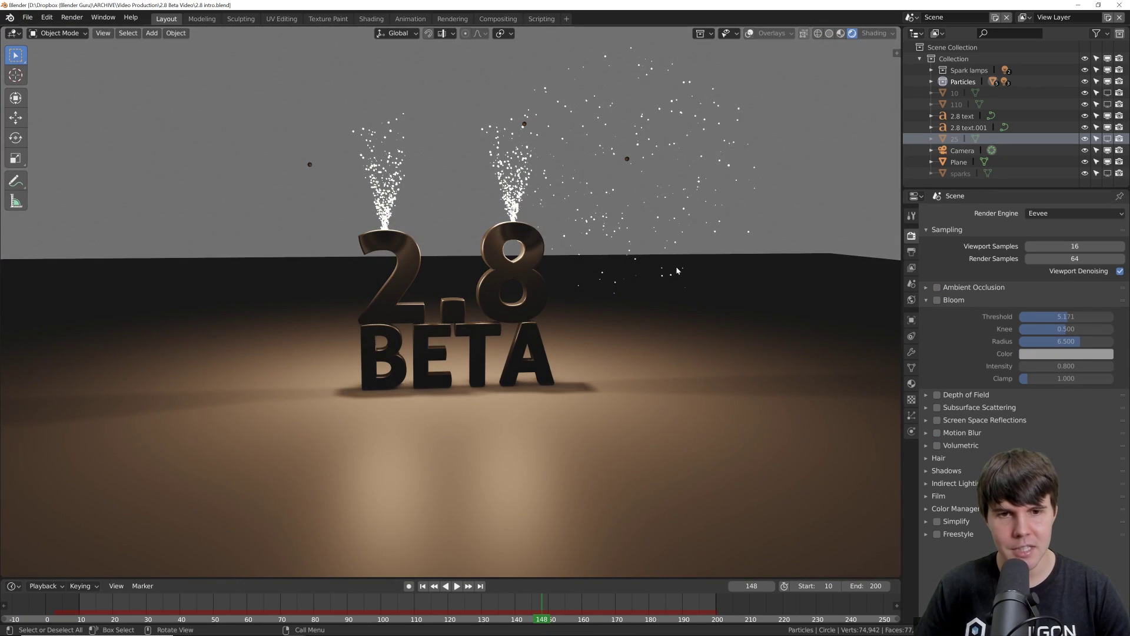
{"action": "scroll", "coordinate": [673, 265], "scroll_direction": "up", "scroll_amount": 2}
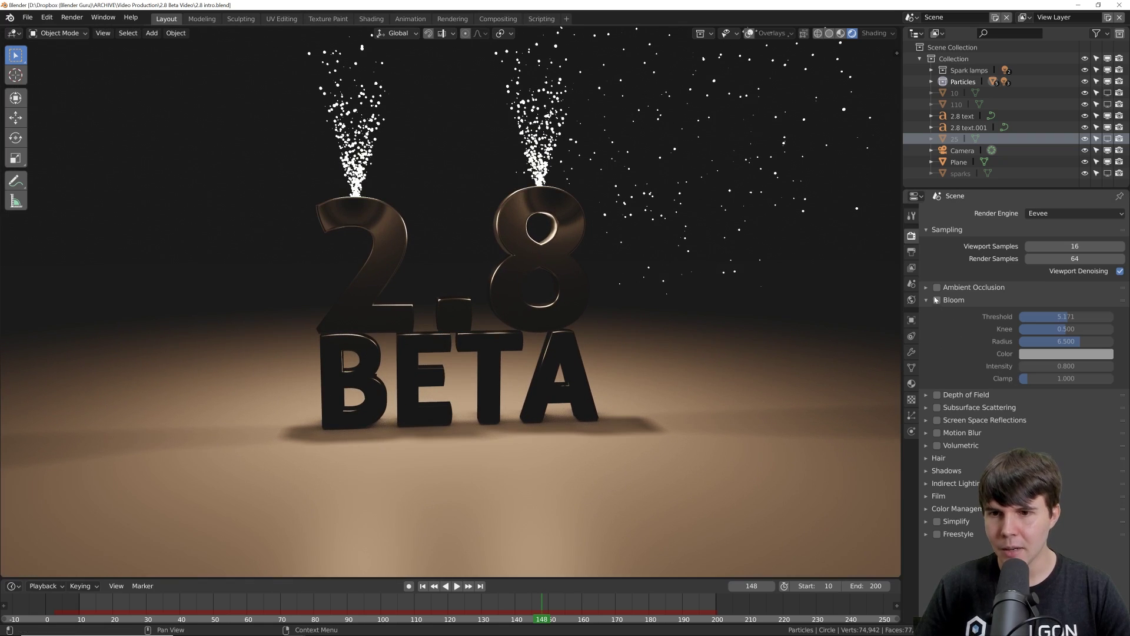
{"action": "middle_click_drag", "start_coordinate": [609, 305], "coordinate": [631, 317]}
{"action": "scroll", "coordinate": [631, 316], "scroll_direction": "down", "scroll_amount": 2}
{"action": "scroll", "coordinate": [630, 316], "scroll_direction": "up", "scroll_amount": 2}
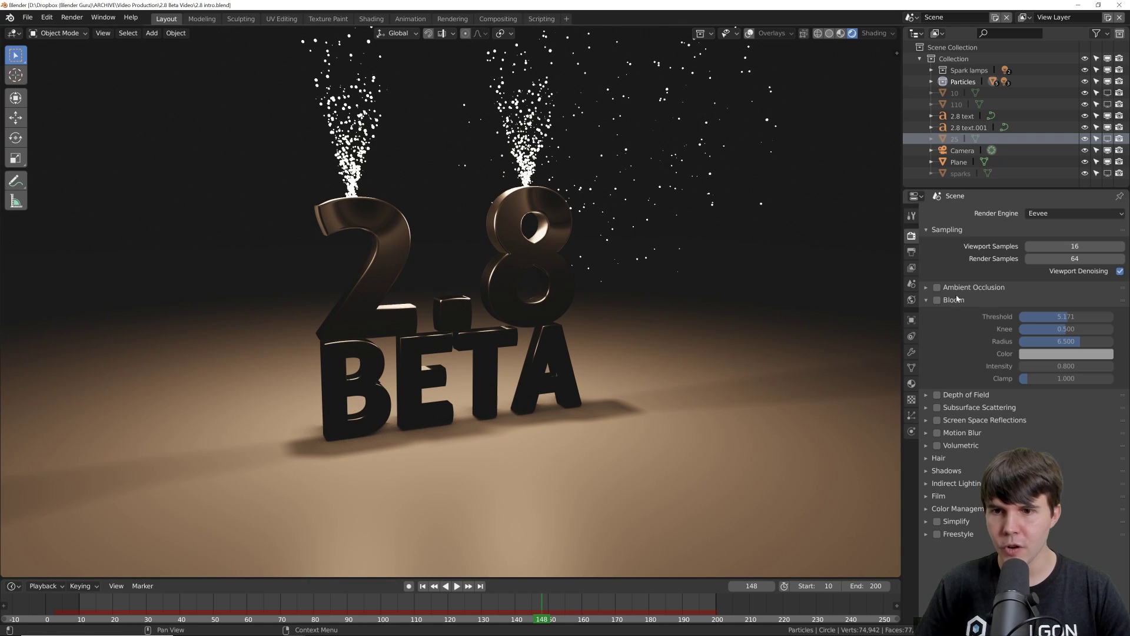
- Re-enable Bloom and frame the view on the 2.8 text
{"action": "left_click", "coordinate": [938, 301]}
{"action": "middle_click_drag", "start_coordinate": [684, 283], "coordinate": [668, 376]}
{"action": "scroll", "coordinate": [648, 365], "scroll_direction": "up", "scroll_amount": 2}
{"action": "middle_click_drag", "start_coordinate": [566, 342], "coordinate": [593, 341]}
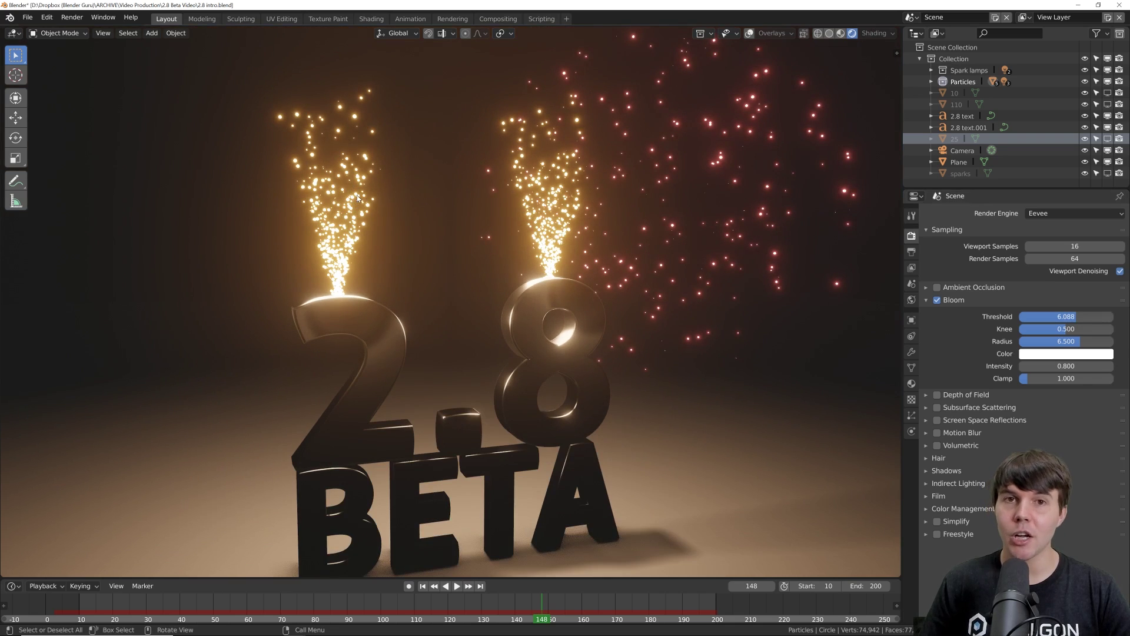
{"action": "scroll", "coordinate": [362, 247], "scroll_direction": "up", "scroll_amount": 2}
{"action": "scroll", "coordinate": [287, 227], "scroll_direction": "up", "scroll_amount": 2}
{"action": "middle_click_drag", "start_coordinate": [287, 227], "coordinate": [380, 281], "text": "shift"}
{"action": "scroll", "coordinate": [381, 282], "scroll_direction": "up", "scroll_amount": 2}
{"action": "scroll", "coordinate": [380, 282], "scroll_direction": "down", "scroll_amount": 3}
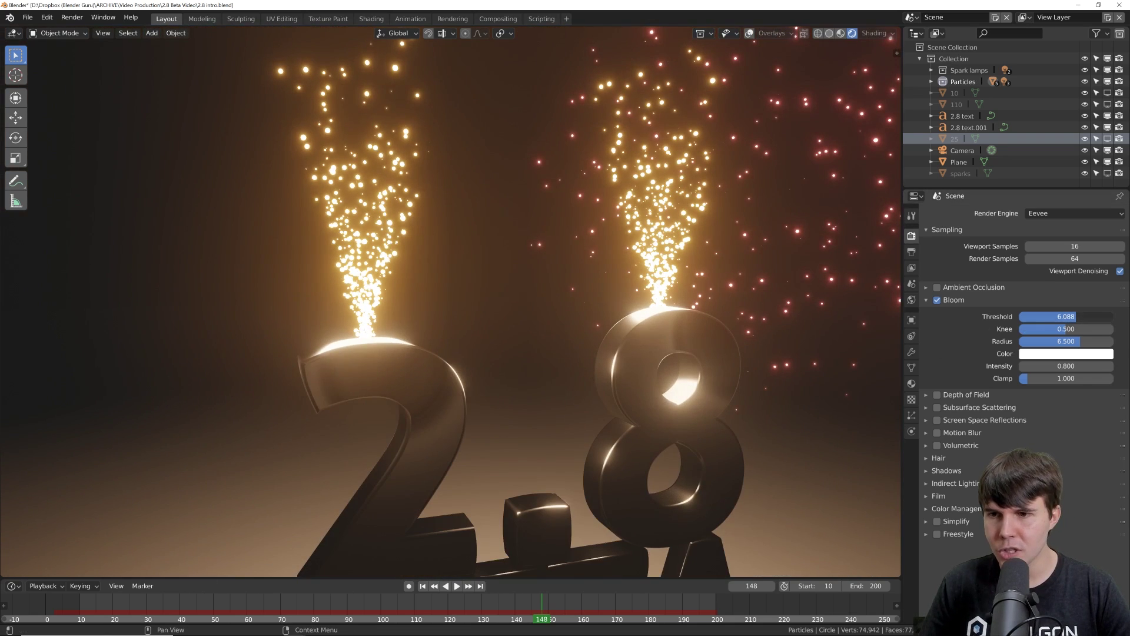
- Try different Bloom Threshold values, lowering it to around 0.769
{"action": "left_click_drag", "start_coordinate": [1076, 316], "coordinate": [1114, 316]}
{"action": "scroll", "coordinate": [738, 372], "scroll_direction": "down", "scroll_amount": 4}
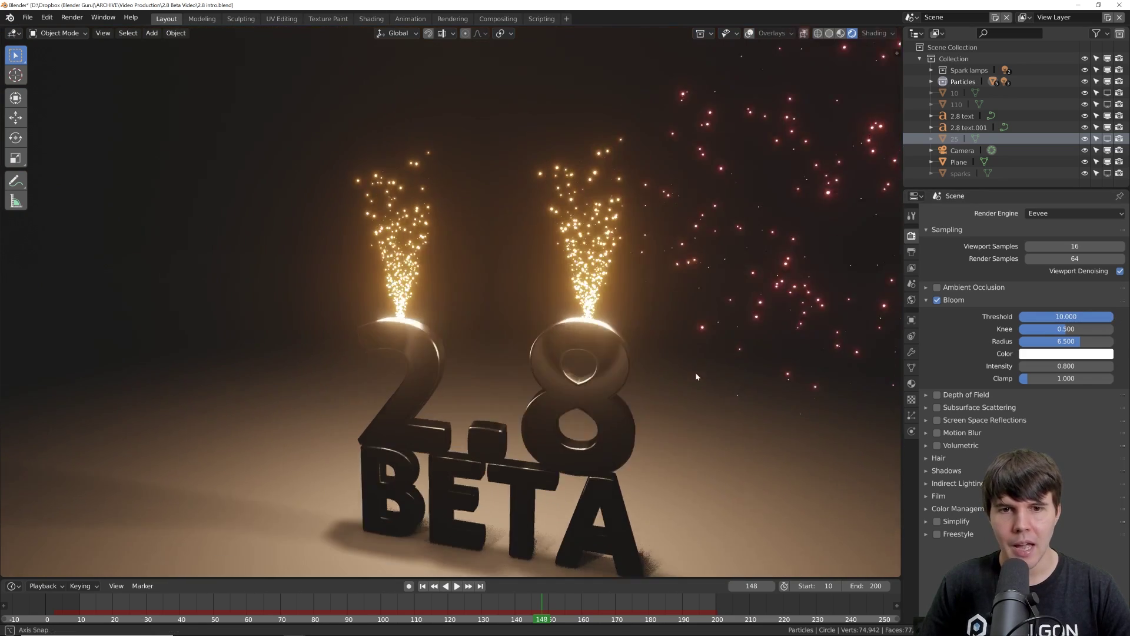
{"action": "scroll", "coordinate": [657, 404], "scroll_direction": "up", "scroll_amount": 4}
{"action": "scroll", "coordinate": [657, 405], "scroll_direction": "down", "scroll_amount": 4}
{"action": "left_click_drag", "start_coordinate": [1066, 316], "coordinate": [1026, 316]}
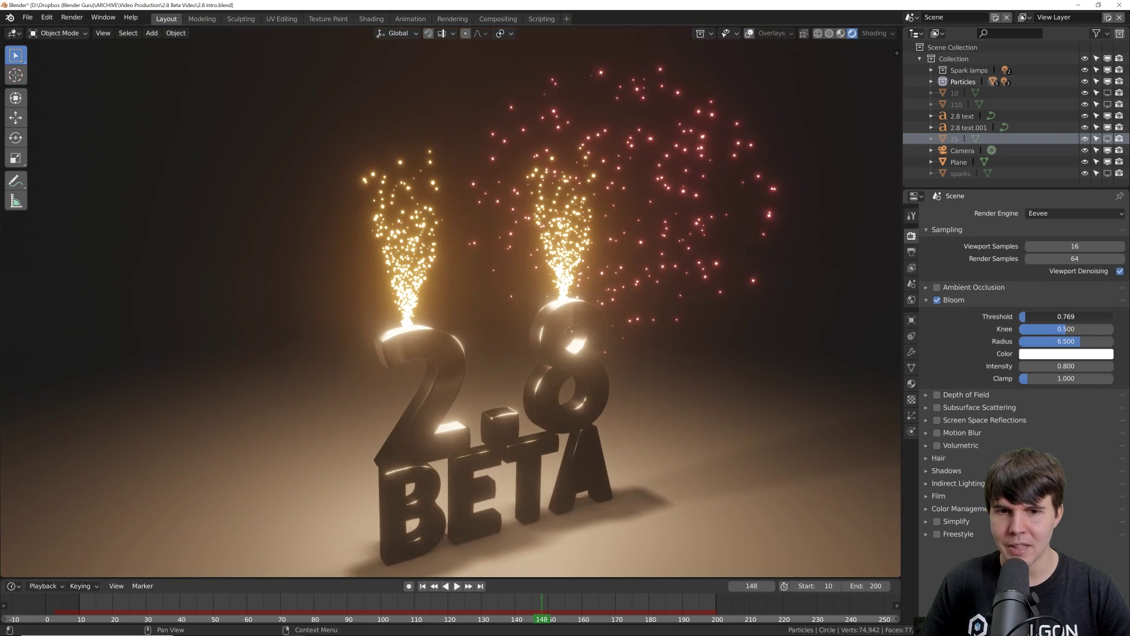
{"action": "scroll", "coordinate": [725, 407], "scroll_direction": "down", "scroll_amount": 3}
{"action": "middle_click_drag", "start_coordinate": [725, 406], "coordinate": [717, 394]}
{"action": "scroll", "coordinate": [717, 394], "scroll_direction": "up", "scroll_amount": 2}
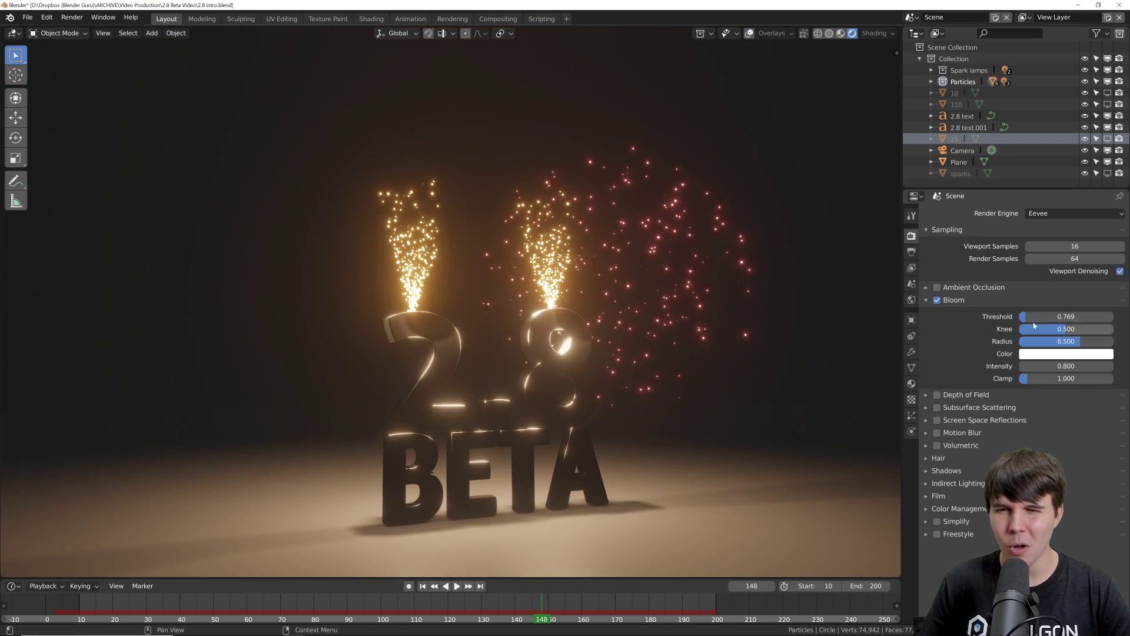
{"action": "left_click_drag", "start_coordinate": [1037, 317], "coordinate": [1032, 316]}
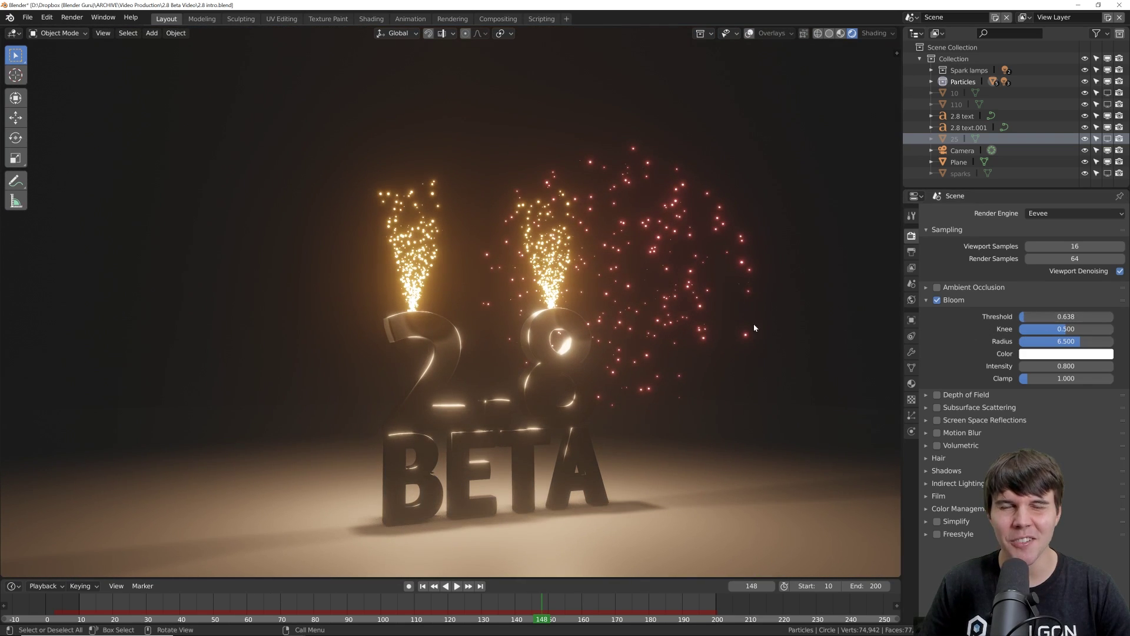
- Set the Bloom Threshold to 10.000 and collapse the Bloom panel
{"action": "left_click", "coordinate": [946, 302]}
{"action": "left_click", "coordinate": [945, 302]}
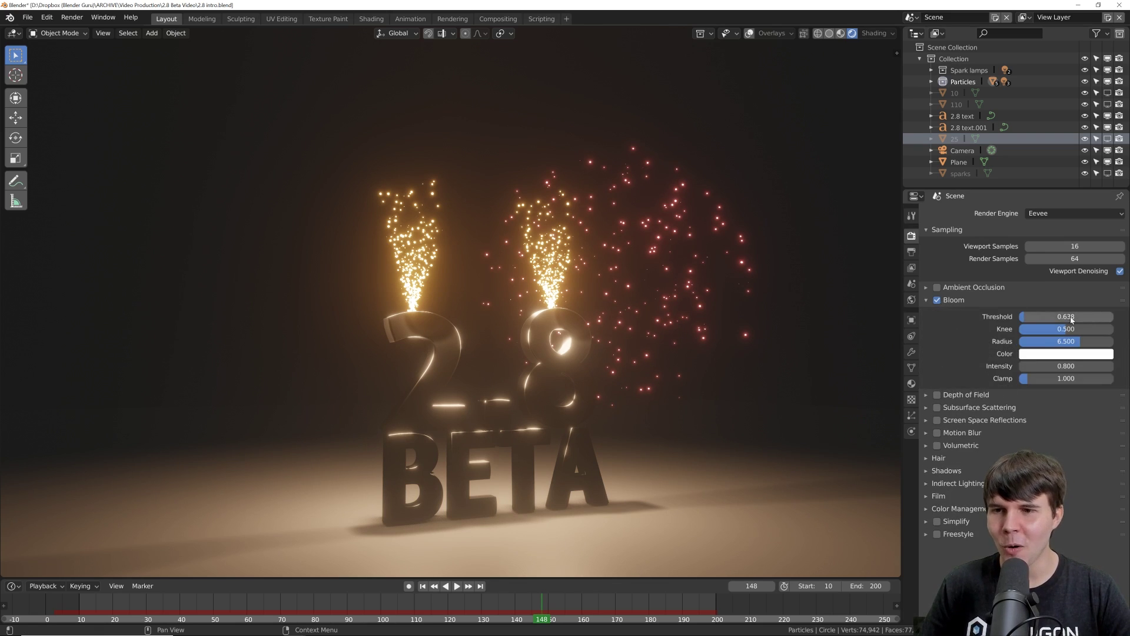
{"action": "left_click_drag", "start_coordinate": [1071, 319], "coordinate": [1125, 318]}
{"action": "middle_click_drag", "start_coordinate": [766, 283], "coordinate": [789, 324]}
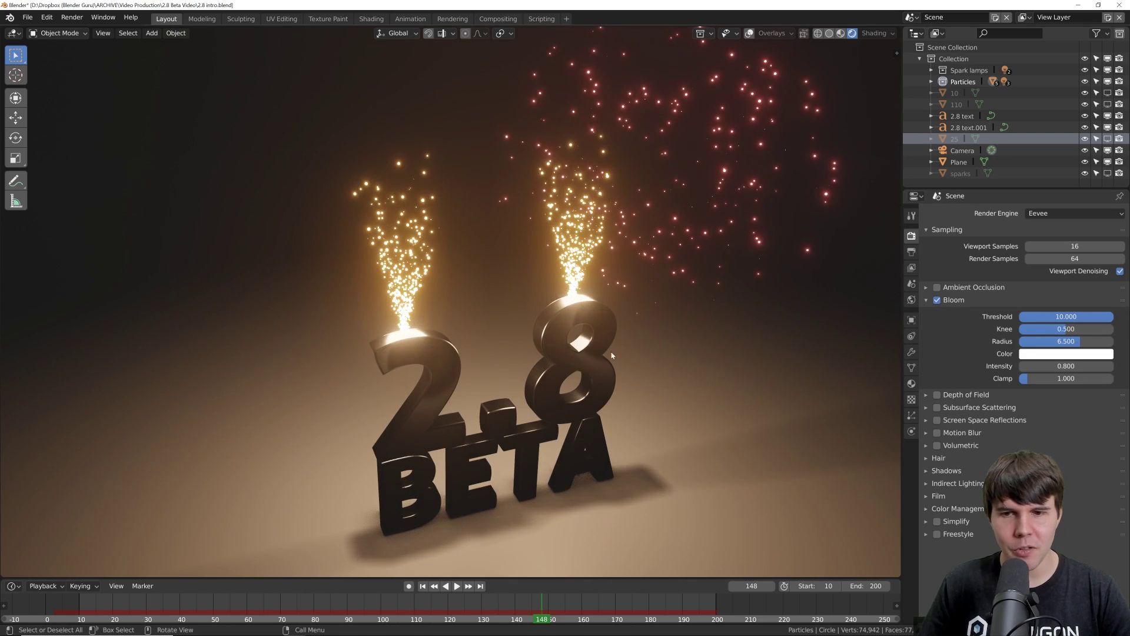
{"action": "left_click", "coordinate": [958, 300]}
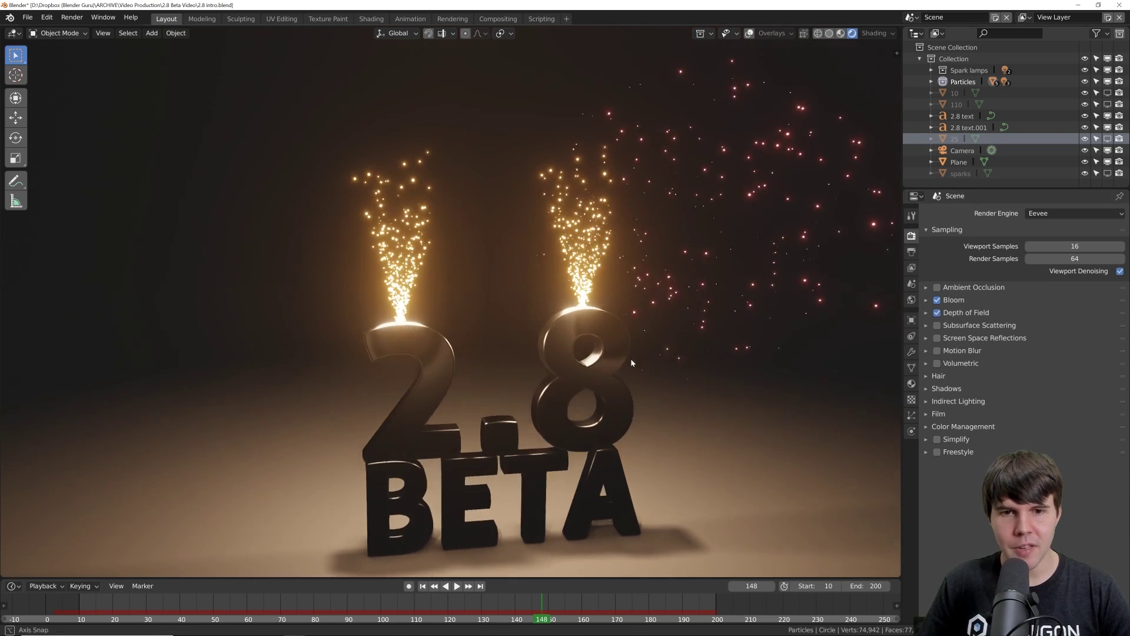
- Look through the camera and enable depth of field focused on the 2.8 text
{"action": "key", "text": "KP_0"}
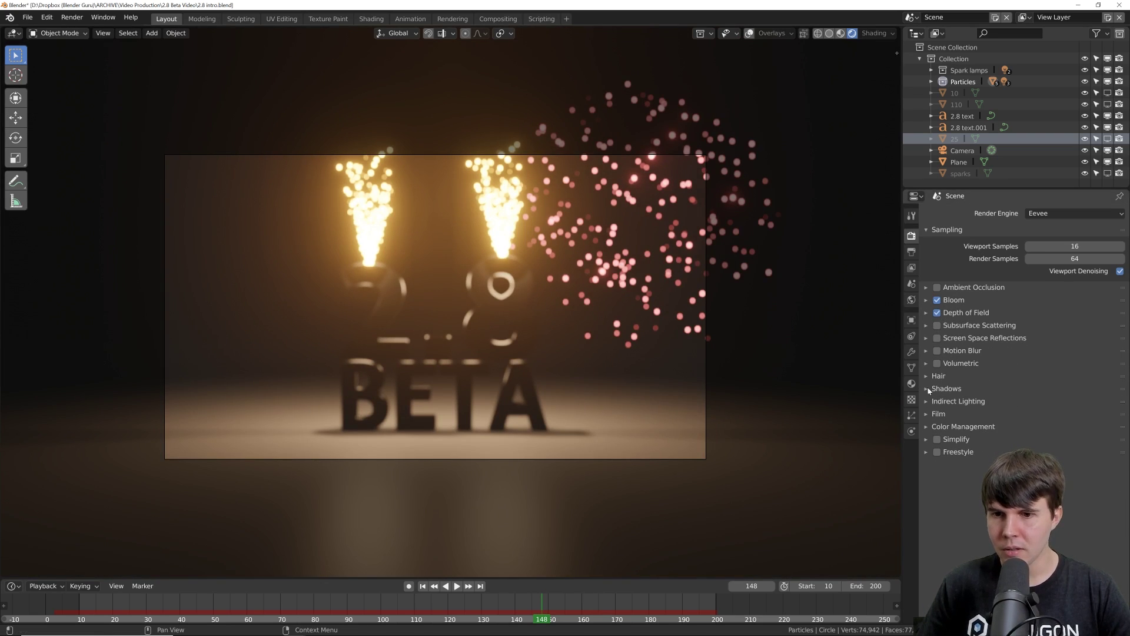
{"action": "left_click", "coordinate": [969, 151]}
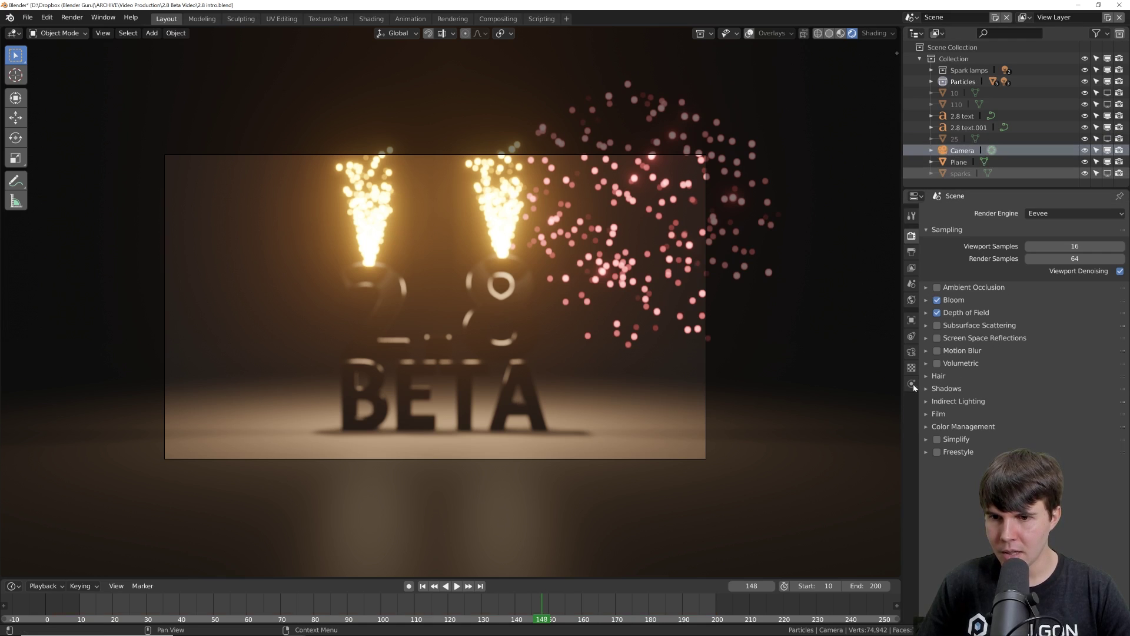
{"action": "left_click", "coordinate": [912, 352]}
{"action": "left_click", "coordinate": [955, 352]}
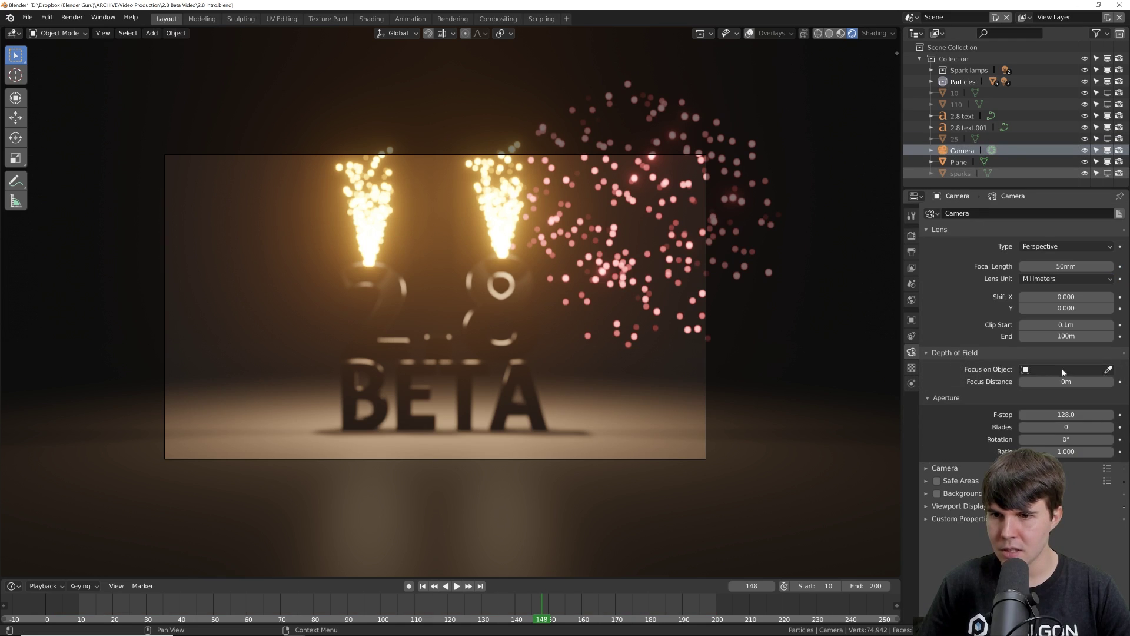
{"action": "left_click", "coordinate": [398, 279]}
- Lower the camera's F-stop to 7.8 to blur the sparks and background
{"action": "left_click_drag", "start_coordinate": [1066, 415], "coordinate": [995, 414]}
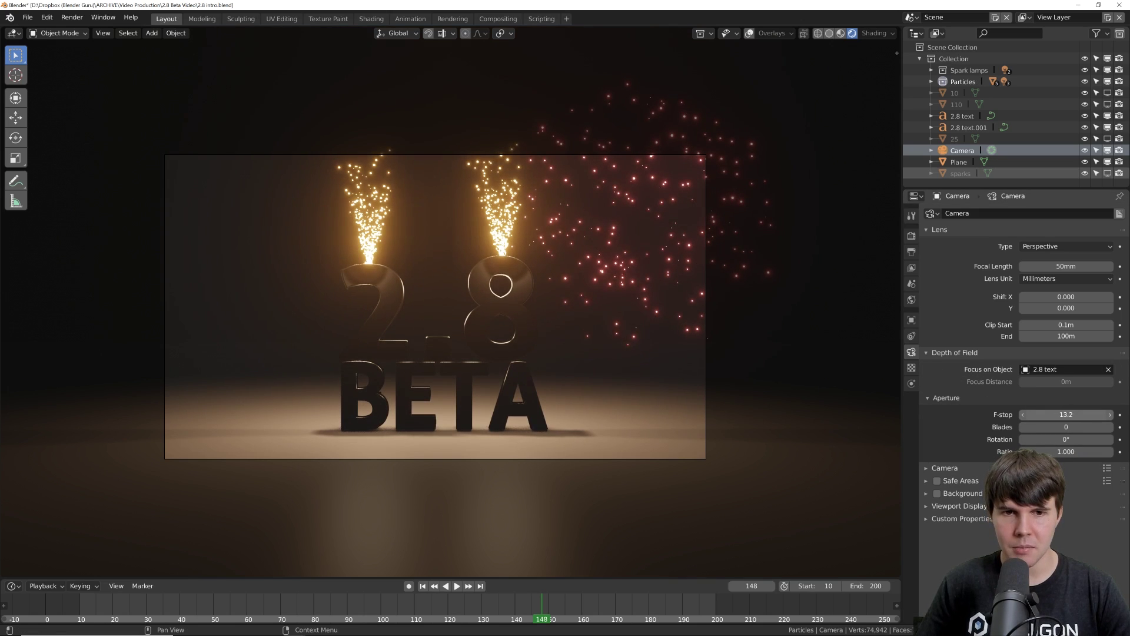
{"action": "left_click_drag", "start_coordinate": [1066, 414], "coordinate": [1060, 414]}
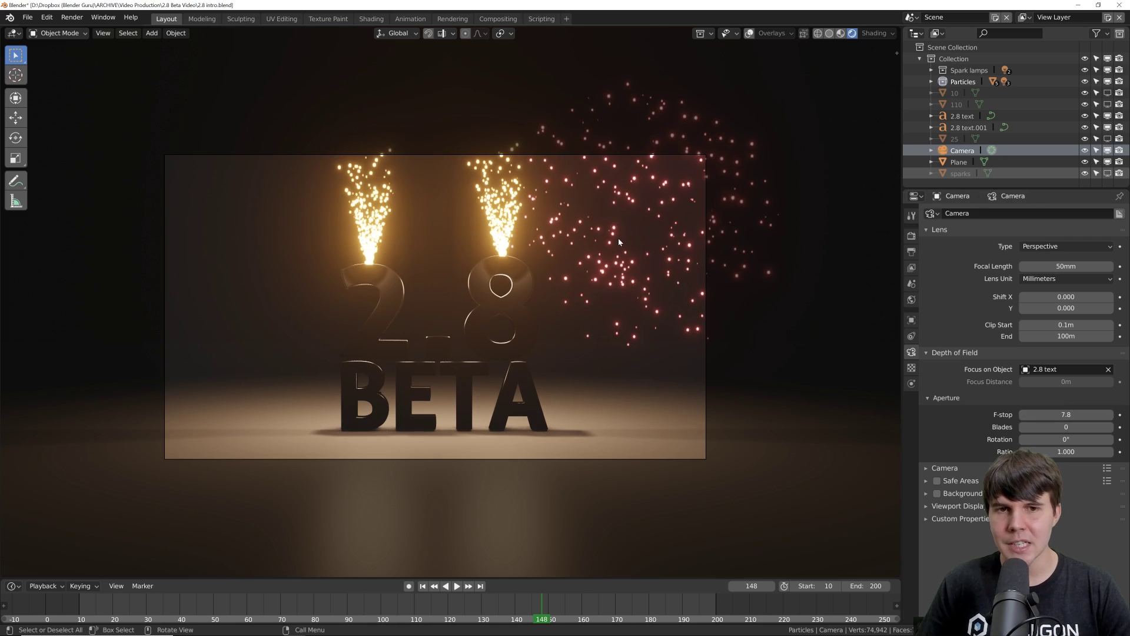
{"action": "scroll", "coordinate": [613, 237], "scroll_direction": "up", "scroll_amount": 5}
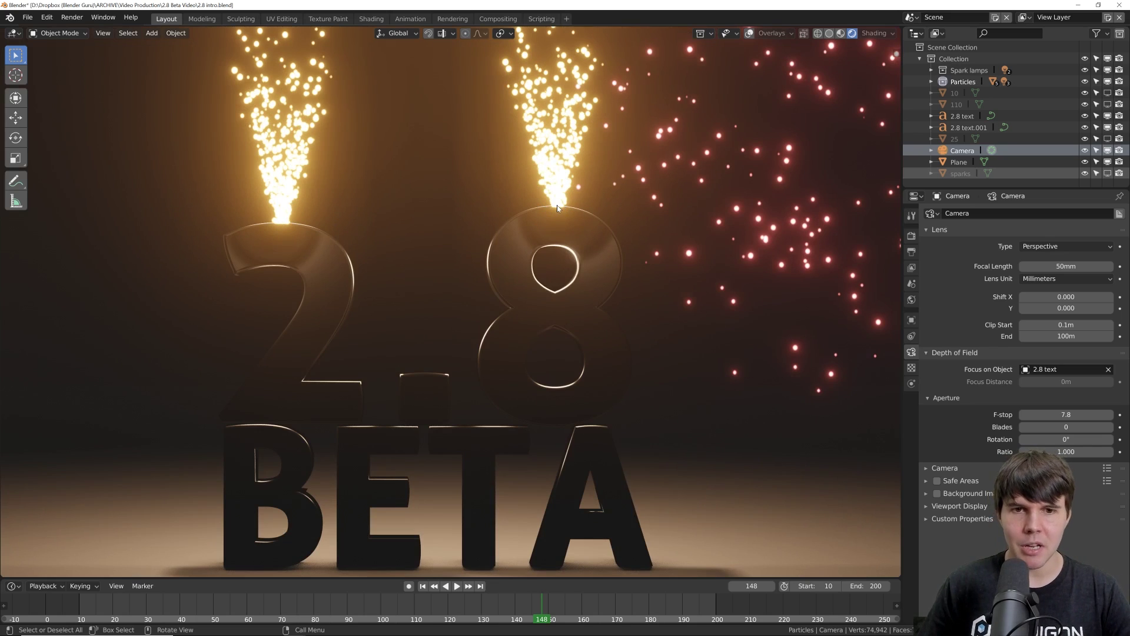
{"action": "scroll", "coordinate": [573, 214], "scroll_direction": "down", "scroll_amount": 5}
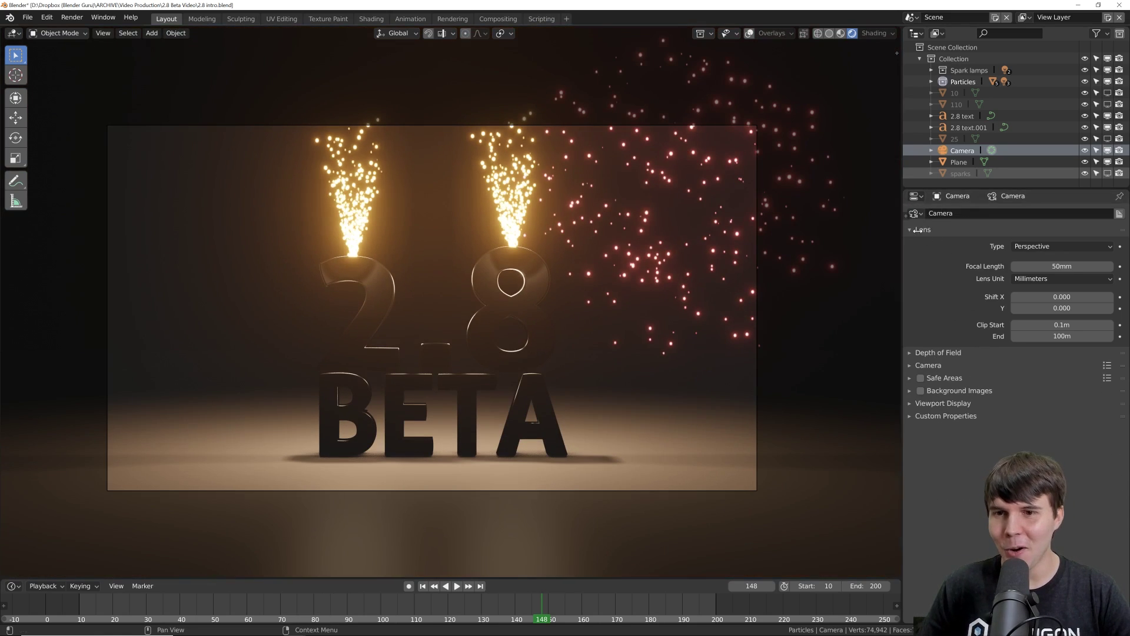
- Enable Screen Space Reflections in the Eevee render settings
{"action": "left_click", "coordinate": [912, 236]}
{"action": "left_click", "coordinate": [938, 326]}
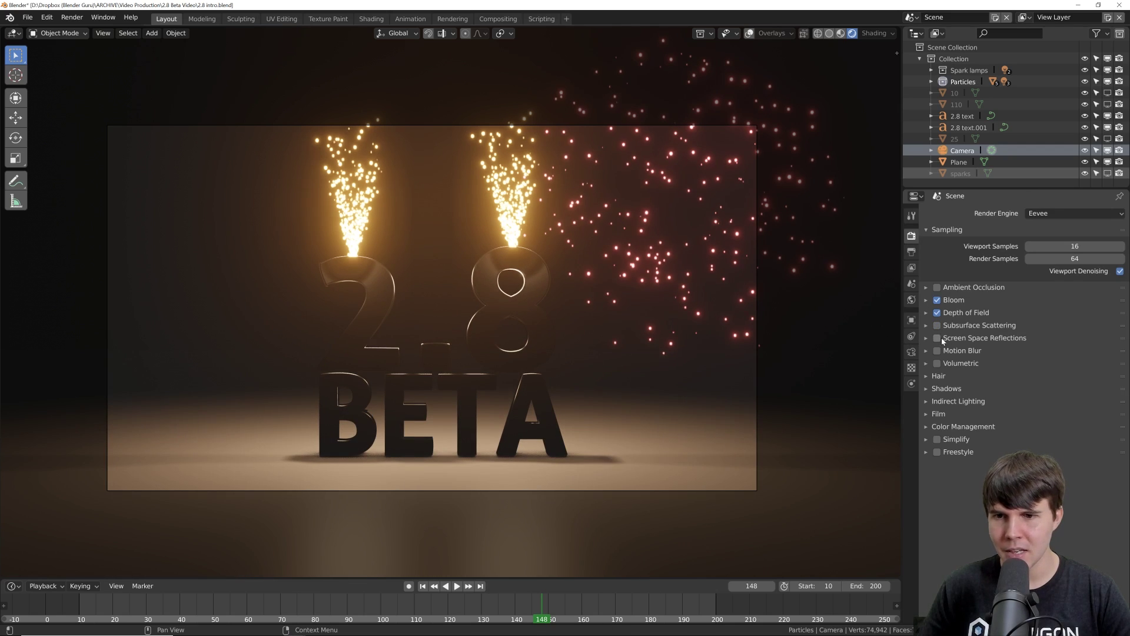
{"action": "left_click", "coordinate": [938, 338]}
- Briefly switch the render engine to Cycles, then back to Eevee
{"action": "middle_click_drag", "start_coordinate": [606, 338], "coordinate": [492, 323]}
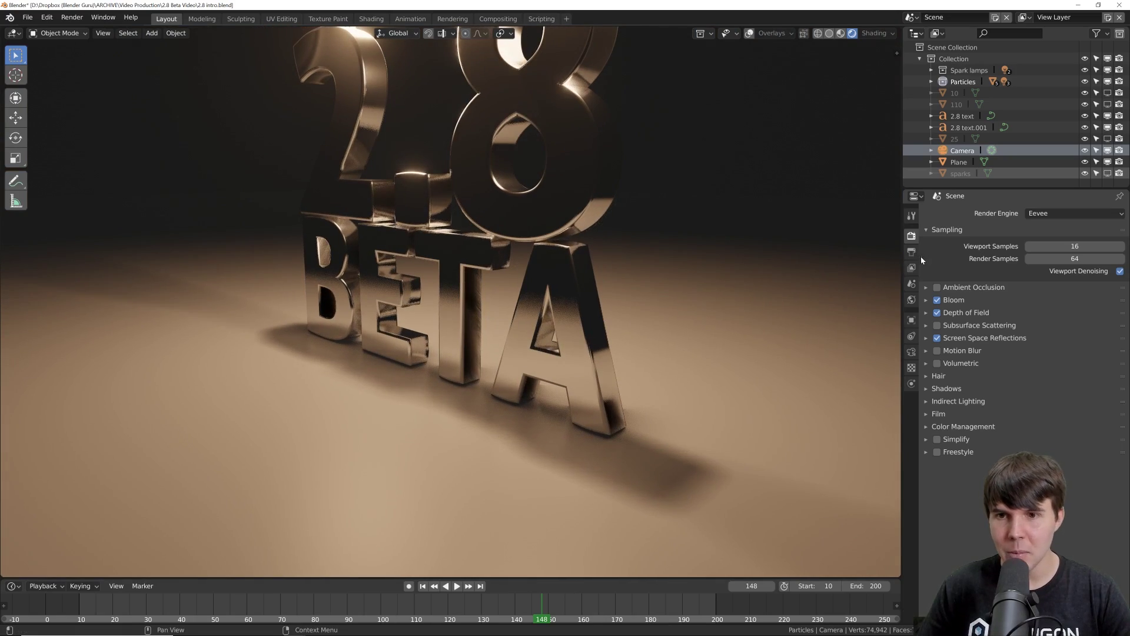
{"action": "left_click", "coordinate": [1040, 215]}
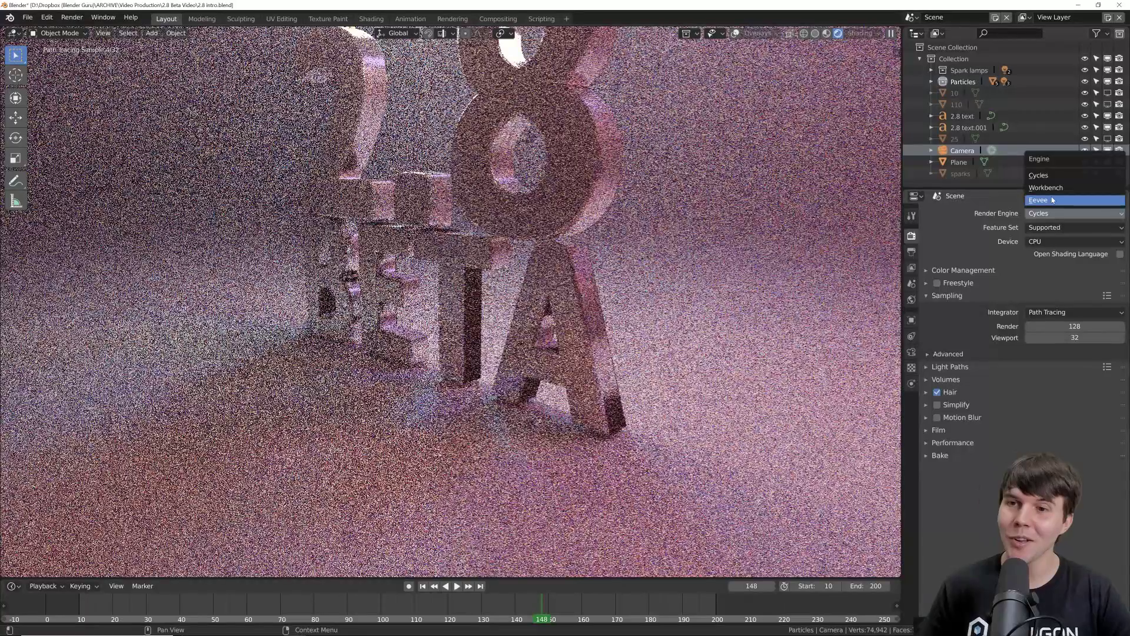
{"action": "left_click", "coordinate": [1053, 201]}
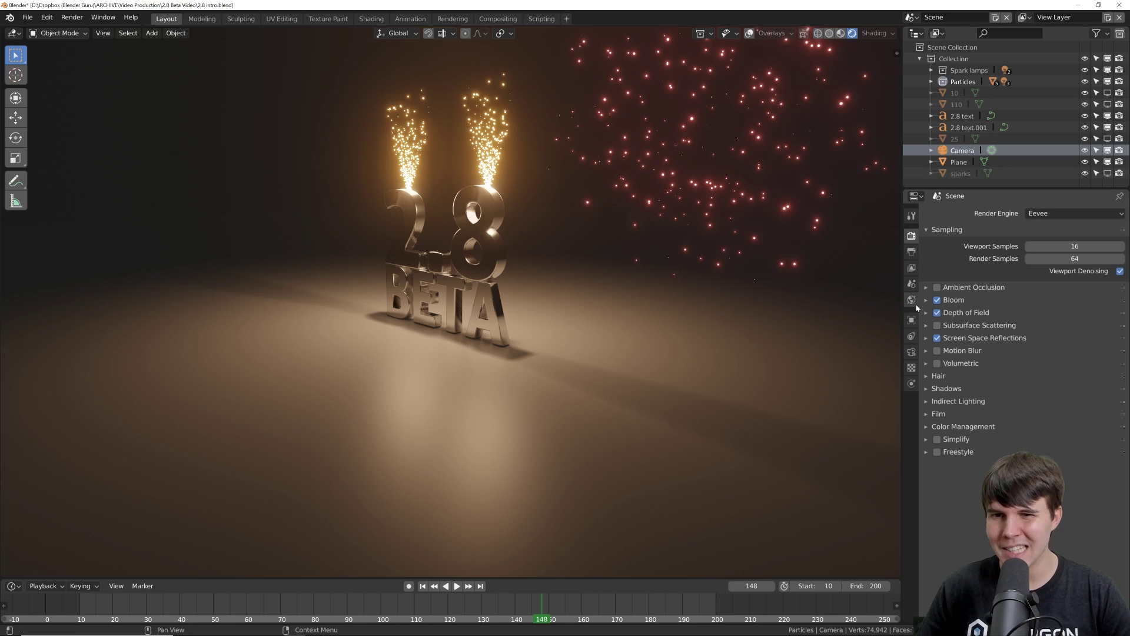
- Show viewport overlays and select the red point light to view its settings
{"action": "left_click", "coordinate": [912, 384]}
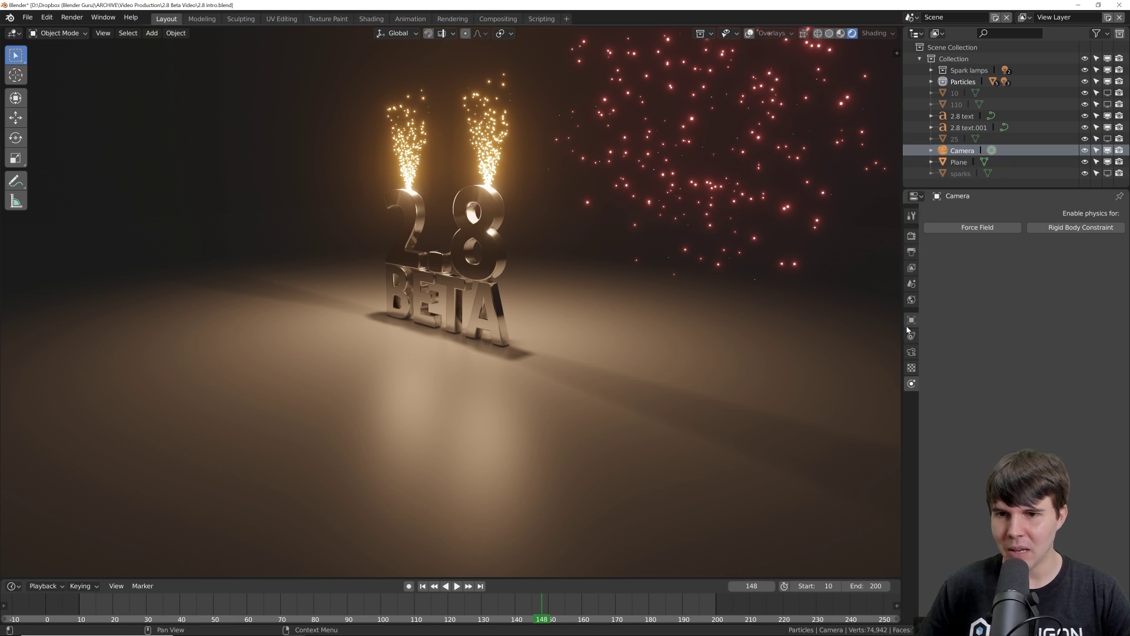
{"action": "mouse_move", "coordinate": [749, 246]}
{"action": "middle_mouse_down"}
{"action": "mouse_move", "coordinate": [736, 239]}
{"action": "mouse_move", "coordinate": [752, 233]}
{"action": "middle_mouse_up"}
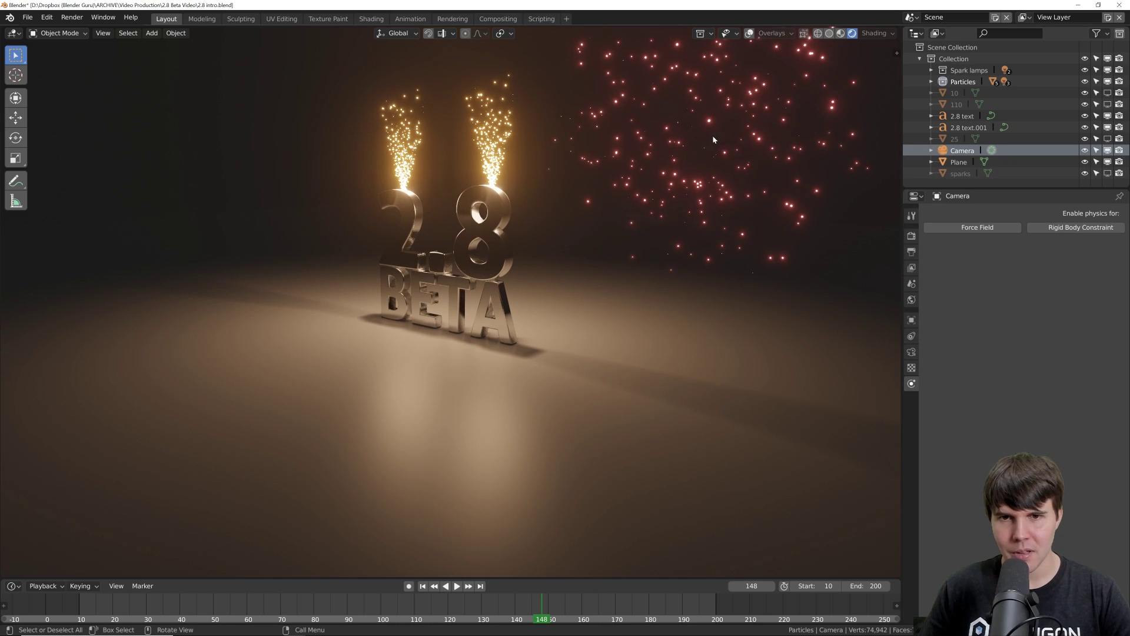
{"action": "left_click", "coordinate": [765, 35]}
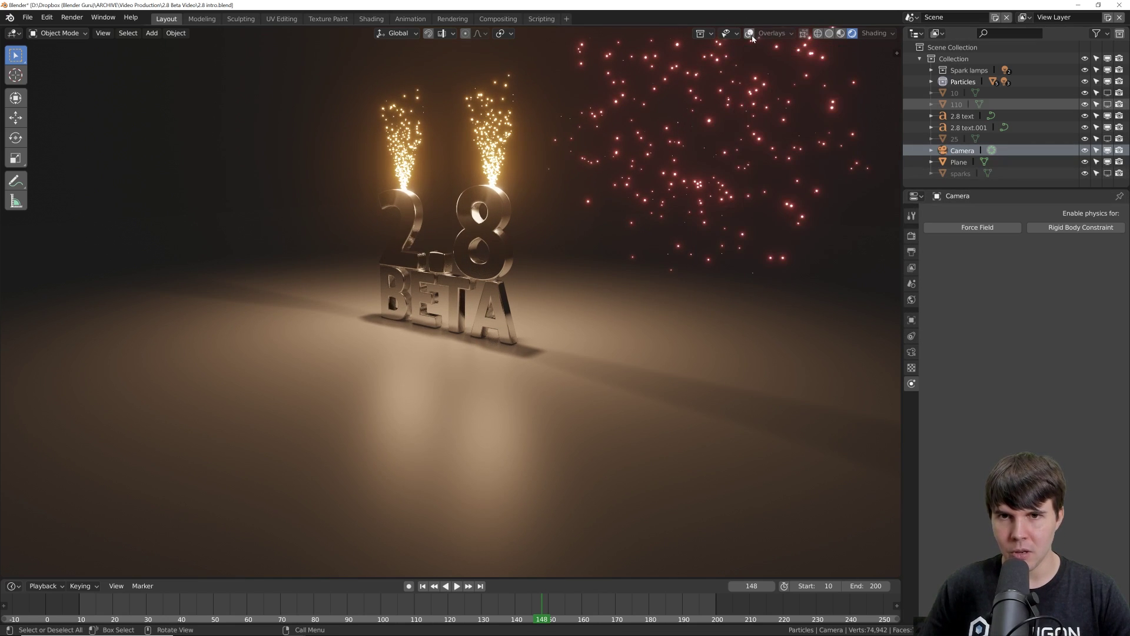
{"action": "left_click", "coordinate": [750, 33]}
{"action": "left_click", "coordinate": [701, 112]}
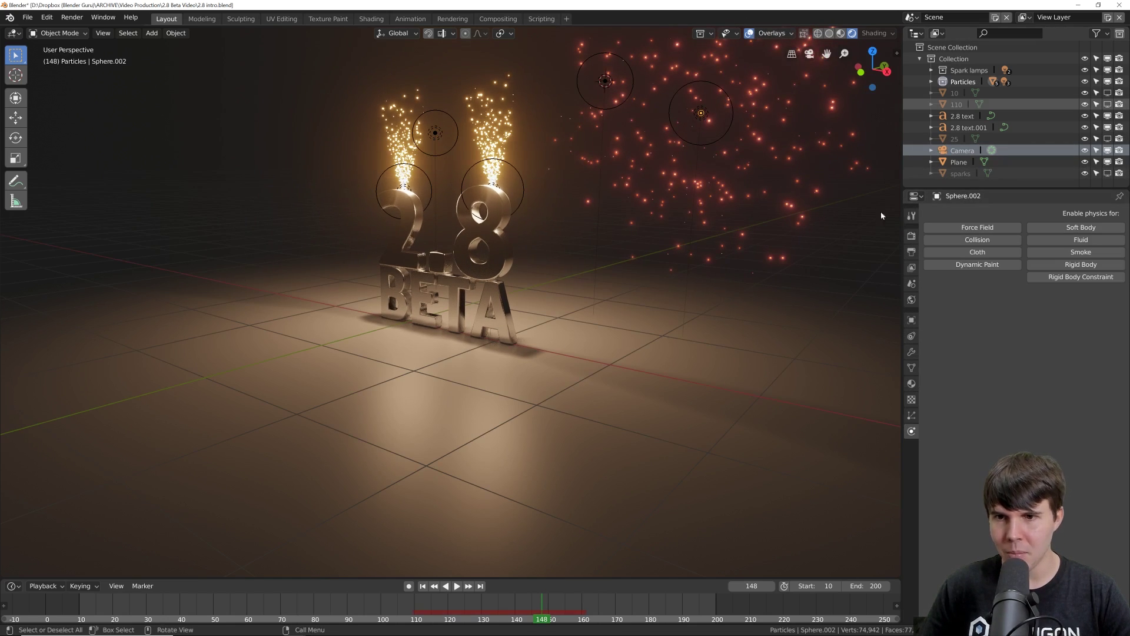
{"action": "left_click", "coordinate": [711, 103]}
{"action": "left_click", "coordinate": [912, 352]}
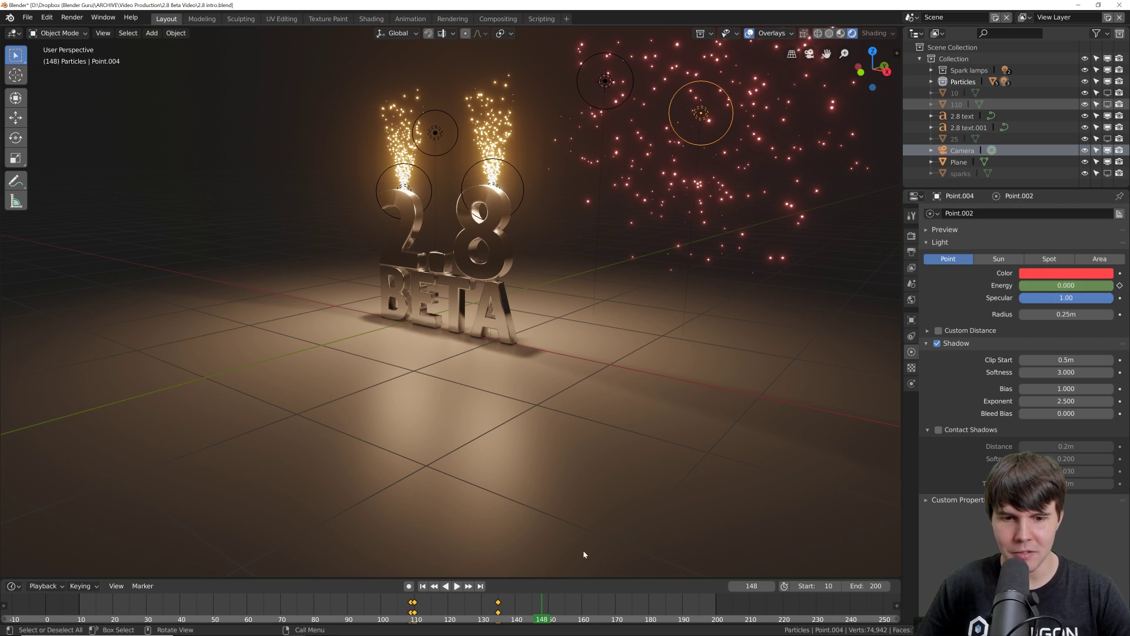
- Play the animation from frame 109, stop at frame 143, and hide overlays
{"action": "left_click", "coordinate": [410, 609]}
{"action": "key", "text": "space"}
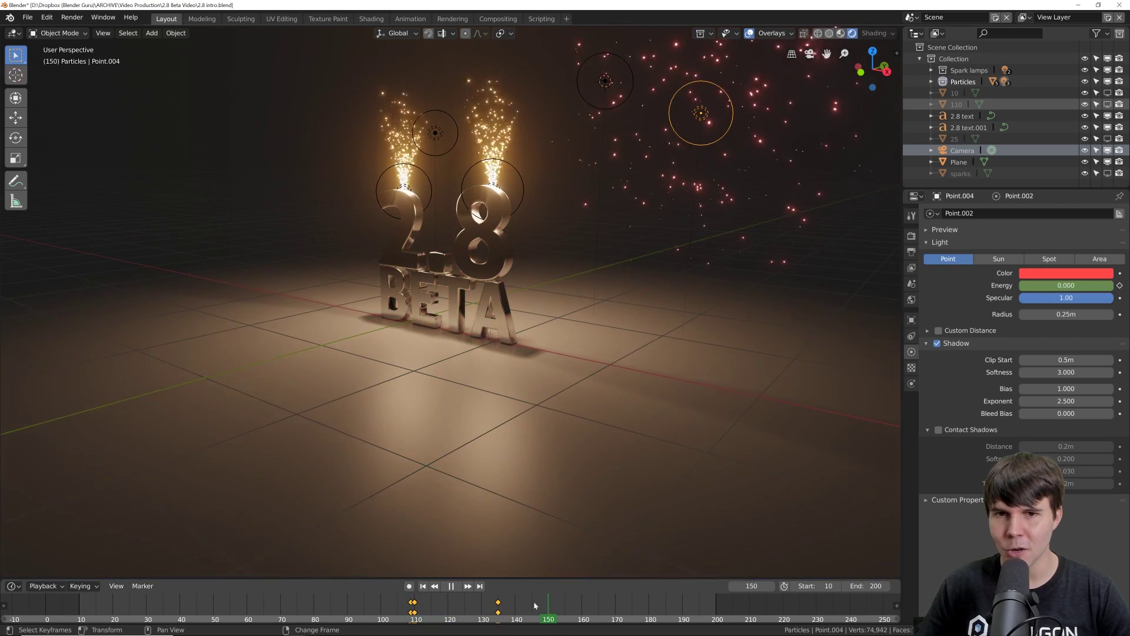
{"action": "right_click", "coordinate": [525, 606]}
{"action": "key", "text": "space"}
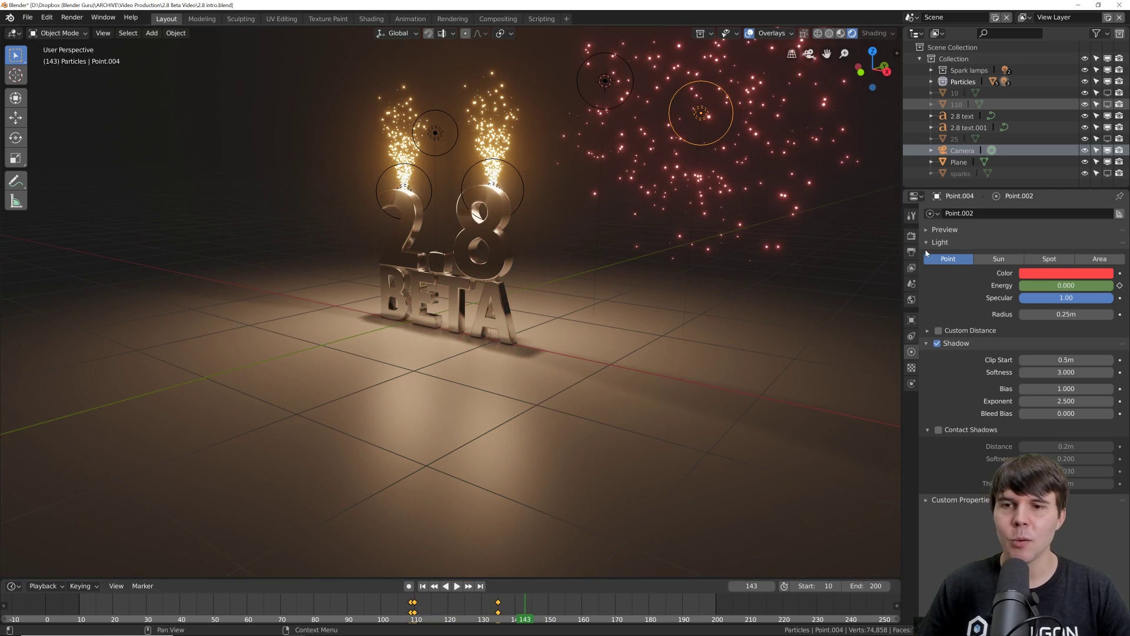
{"action": "left_click", "coordinate": [911, 237]}
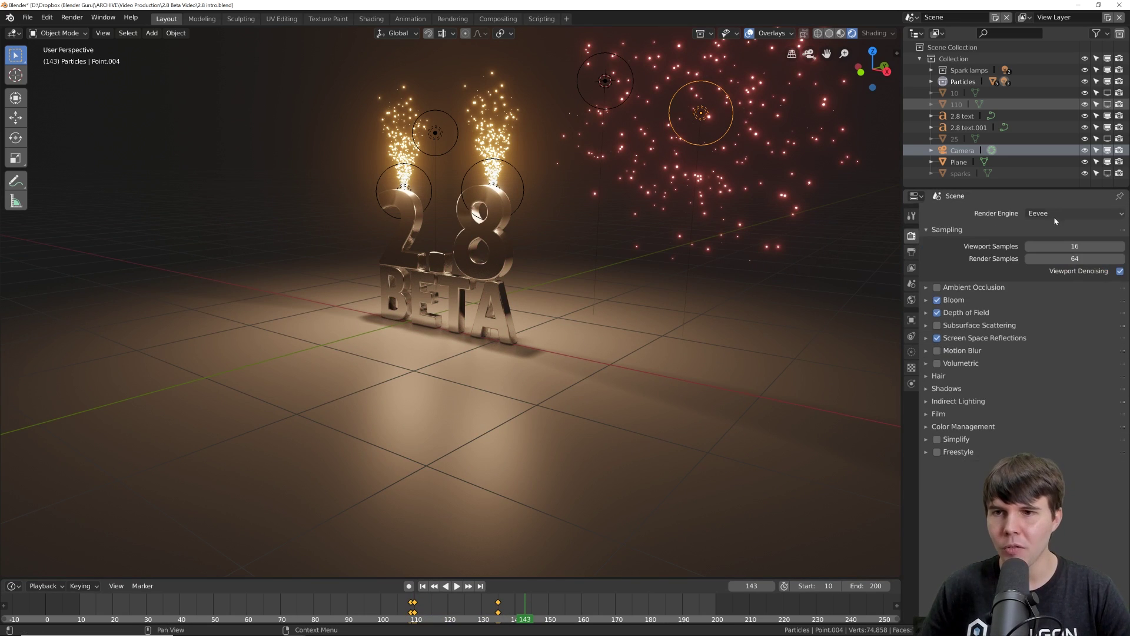
{"action": "left_click", "coordinate": [915, 353]}
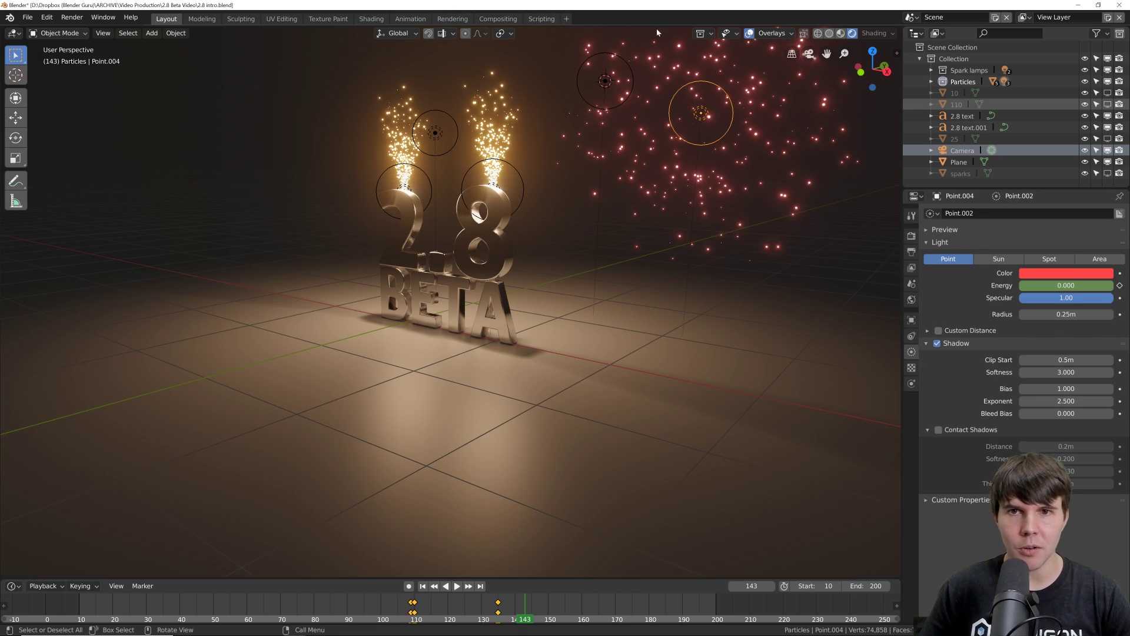
{"action": "left_click", "coordinate": [749, 33]}
{"action": "left_click", "coordinate": [911, 235]}
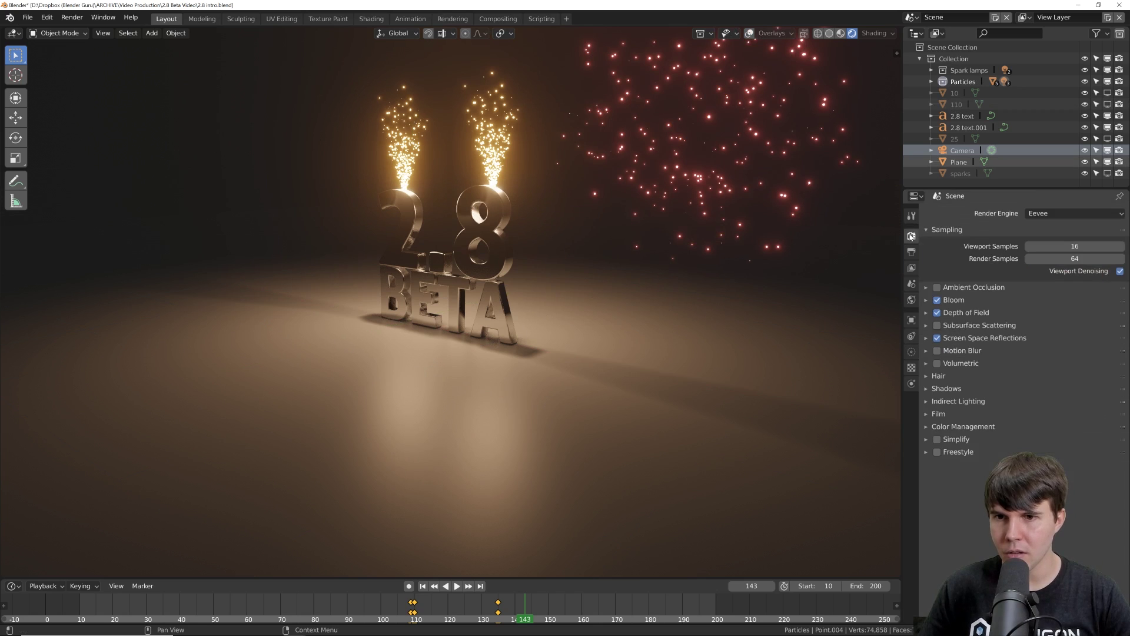
- Turn on Motion Blur and inspect the 2.8 letters from several angles
{"action": "left_click", "coordinate": [938, 352]}
{"action": "middle_click_drag", "start_coordinate": [447, 253], "coordinate": [408, 236]}
{"action": "scroll", "coordinate": [488, 357], "scroll_direction": "up", "scroll_amount": 4}
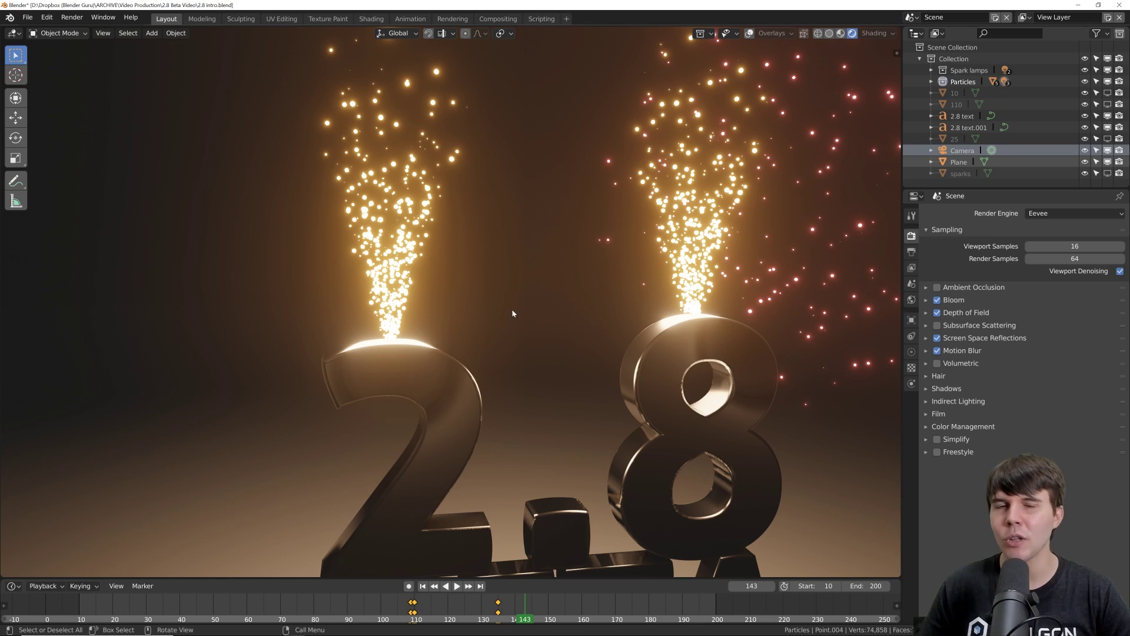
{"action": "middle_click_drag", "start_coordinate": [531, 312], "coordinate": [505, 311]}
{"action": "scroll", "coordinate": [506, 313], "scroll_direction": "up", "scroll_amount": 2}
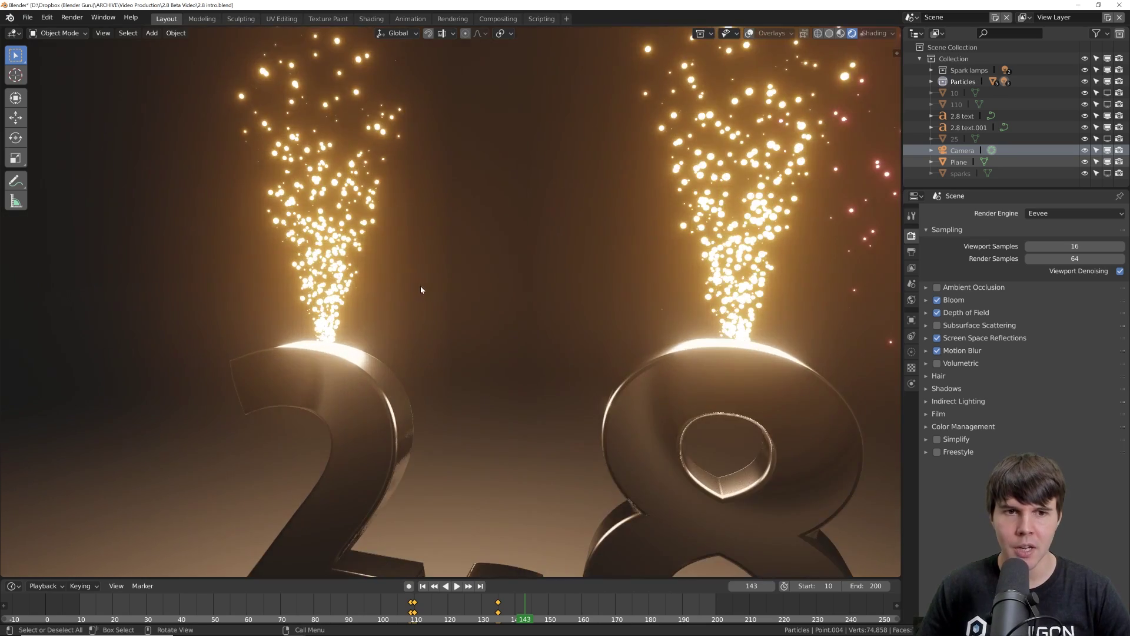
{"action": "middle_click_drag", "start_coordinate": [421, 289], "coordinate": [440, 270]}
{"action": "scroll", "coordinate": [440, 270], "scroll_direction": "up", "scroll_amount": 2}
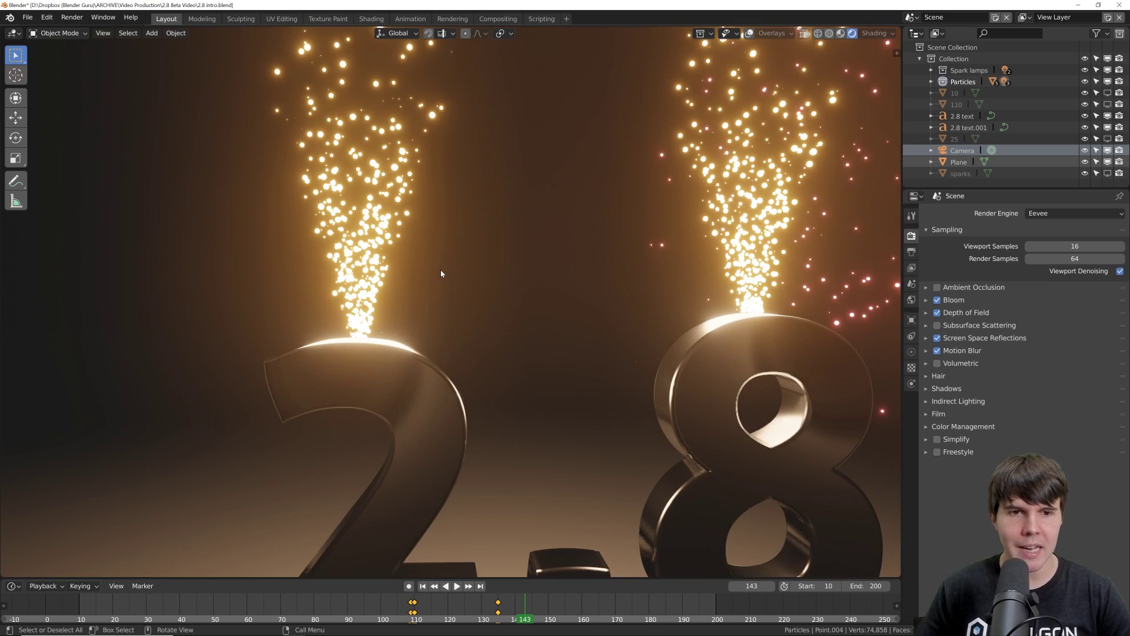
{"action": "scroll", "coordinate": [441, 270], "scroll_direction": "up", "scroll_amount": 2}
{"action": "scroll", "coordinate": [446, 262], "scroll_direction": "down", "scroll_amount": 2}
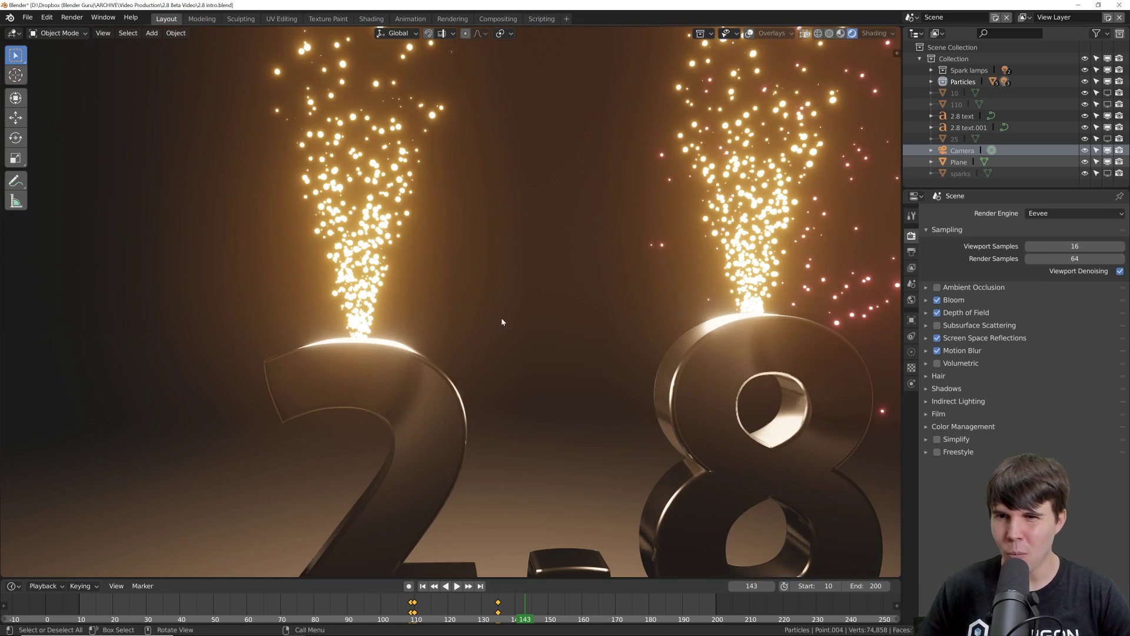
{"action": "scroll", "coordinate": [501, 316], "scroll_direction": "down", "scroll_amount": 2}
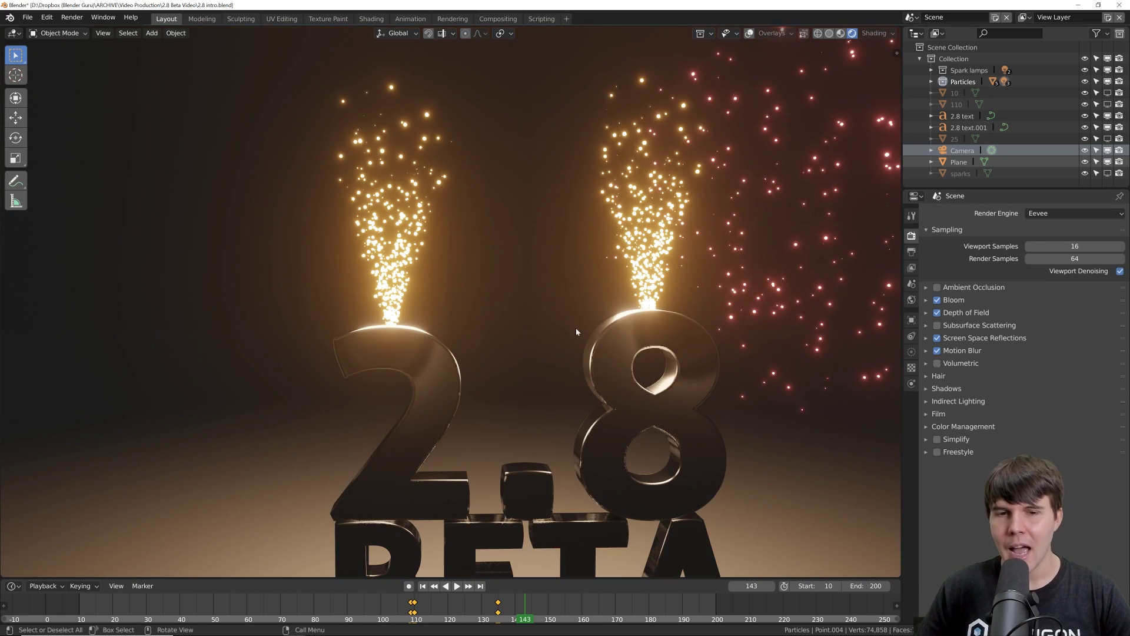
{"action": "scroll", "coordinate": [576, 327], "scroll_direction": "down", "scroll_amount": 4}
- Turn on Volumetric fog and view the hazy 2.8 BETA text from side and front
{"action": "left_click", "coordinate": [952, 362]}
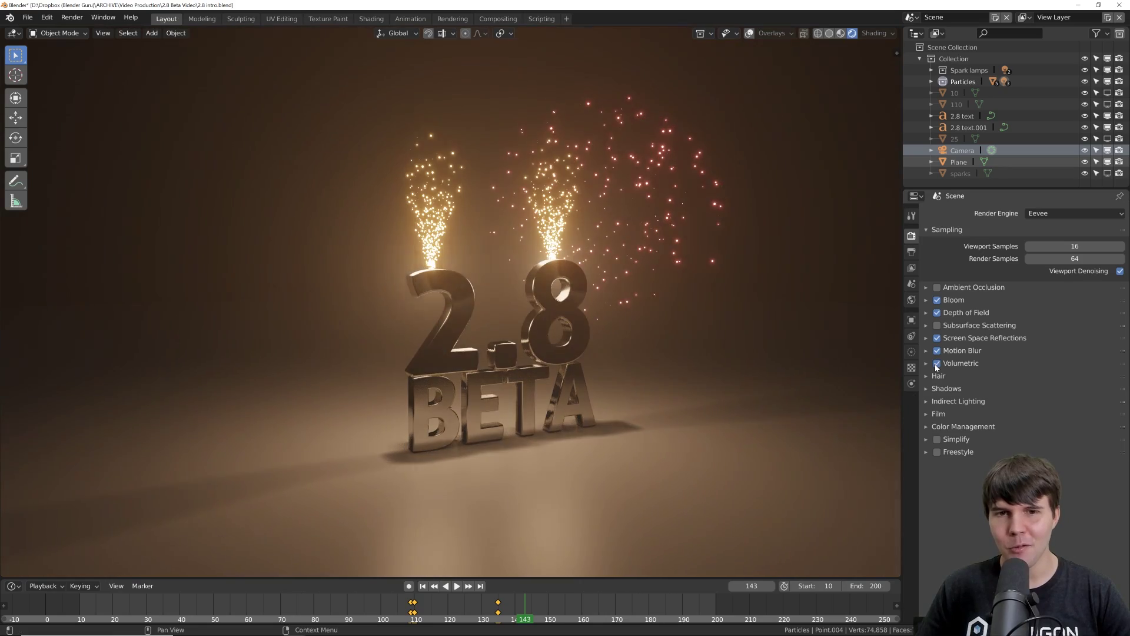
{"action": "scroll", "coordinate": [576, 348], "scroll_direction": "down", "scroll_amount": 4}
{"action": "scroll", "coordinate": [595, 352], "scroll_direction": "up", "scroll_amount": 6}
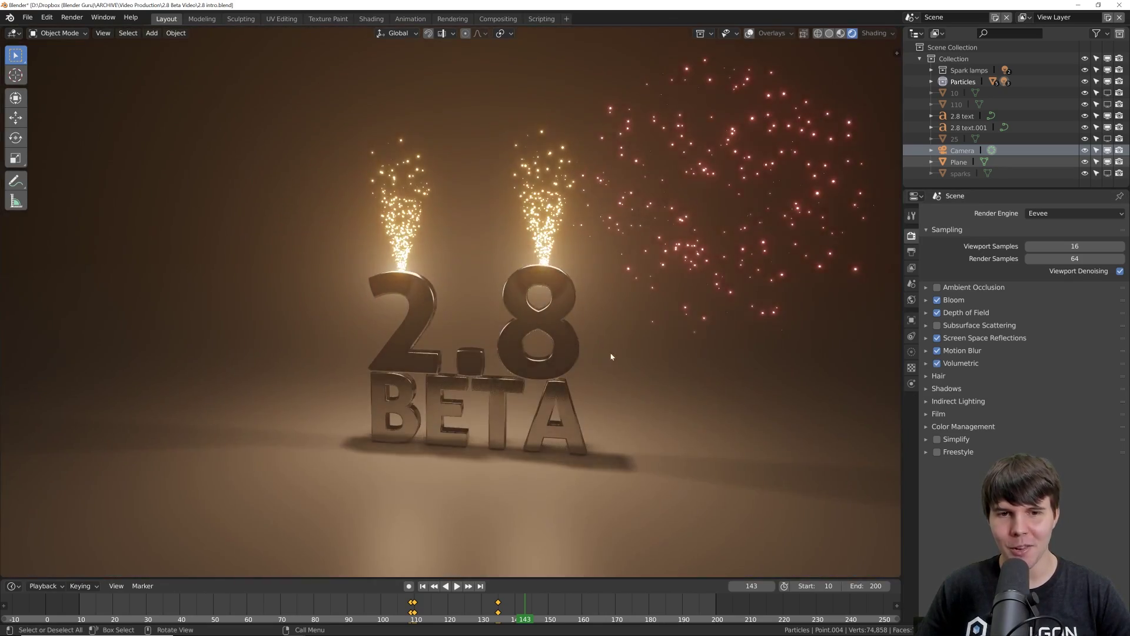
{"action": "middle_click_drag", "start_coordinate": [610, 356], "coordinate": [599, 298]}
{"action": "scroll", "coordinate": [600, 297], "scroll_direction": "up", "scroll_amount": 2}
{"action": "middle_click_drag", "start_coordinate": [518, 272], "coordinate": [597, 268]}
{"action": "scroll", "coordinate": [597, 268], "scroll_direction": "up", "scroll_amount": 2}
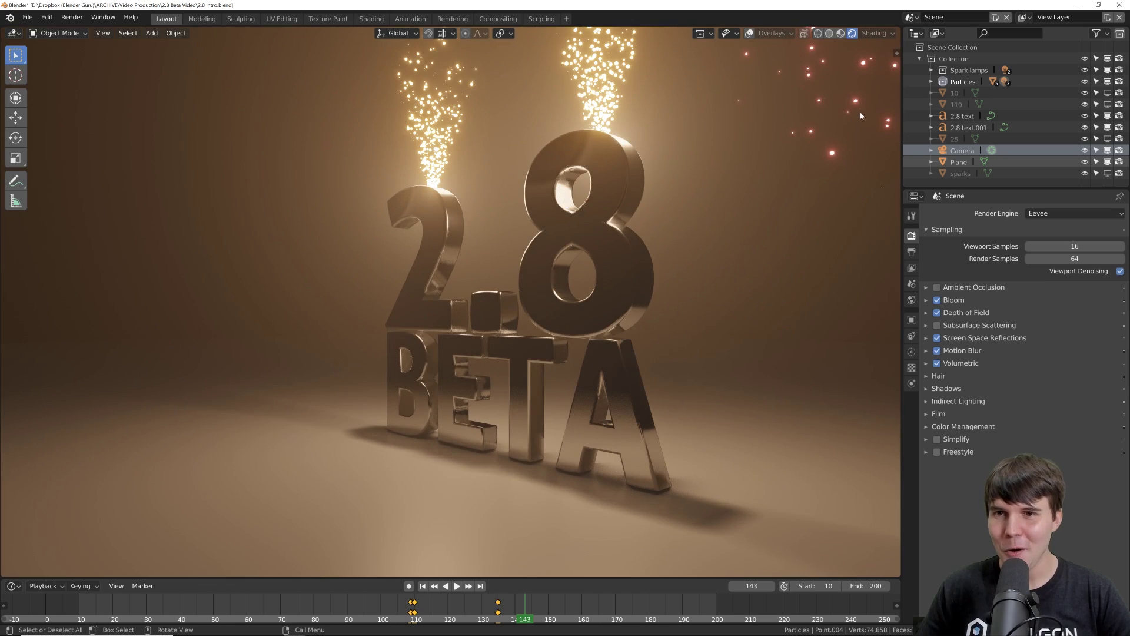
{"action": "right_click", "coordinate": [654, 26]}
{"action": "left_click", "coordinate": [654, 29]}
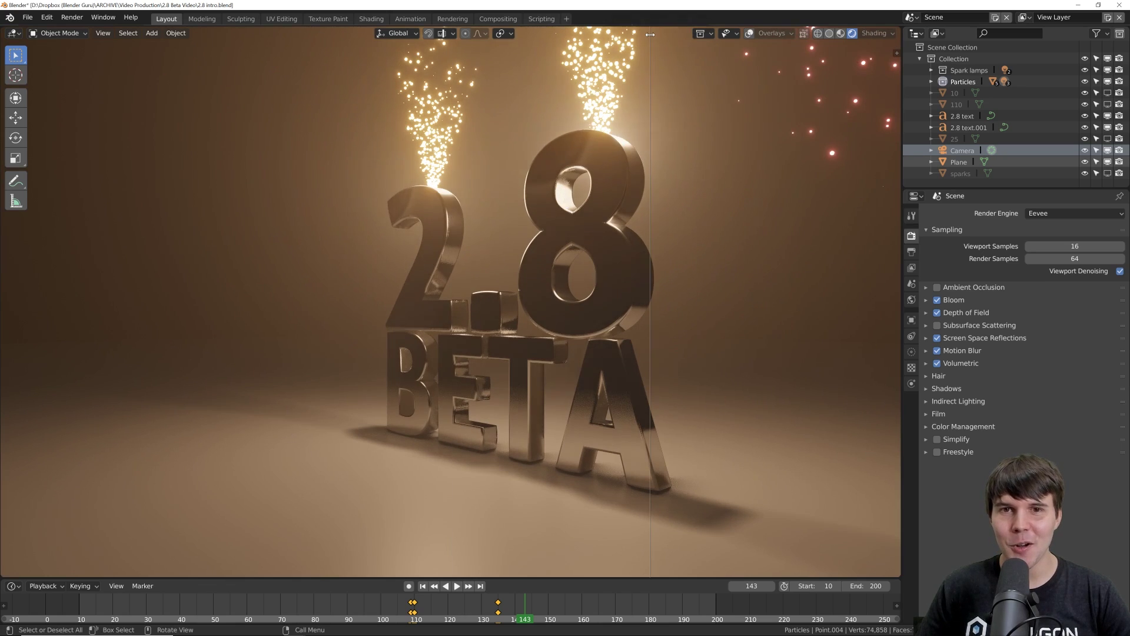
{"action": "left_click", "coordinate": [615, 165]}
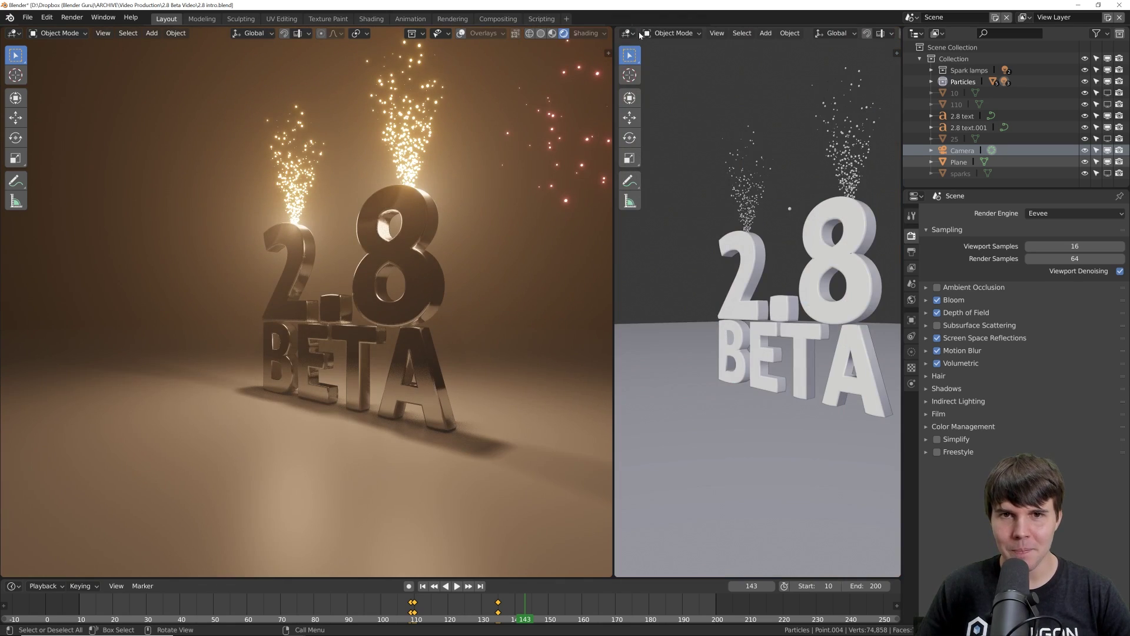
{"action": "left_click", "coordinate": [629, 33]}
{"action": "left_click", "coordinate": [654, 101]}
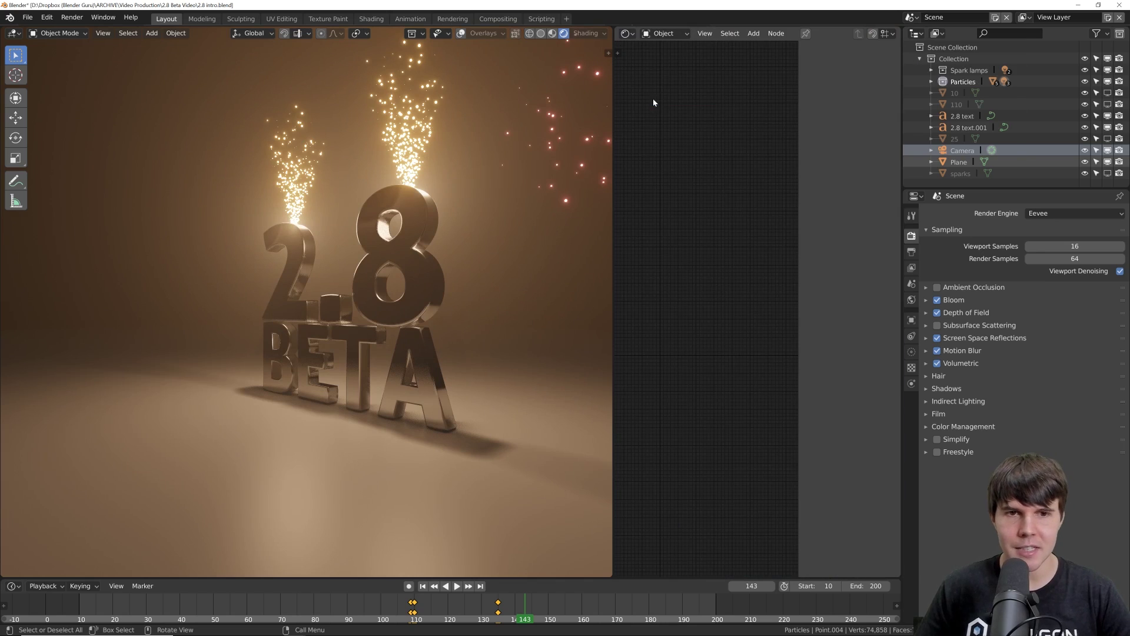
{"action": "left_click", "coordinate": [683, 35]}
{"action": "left_click", "coordinate": [676, 59]}
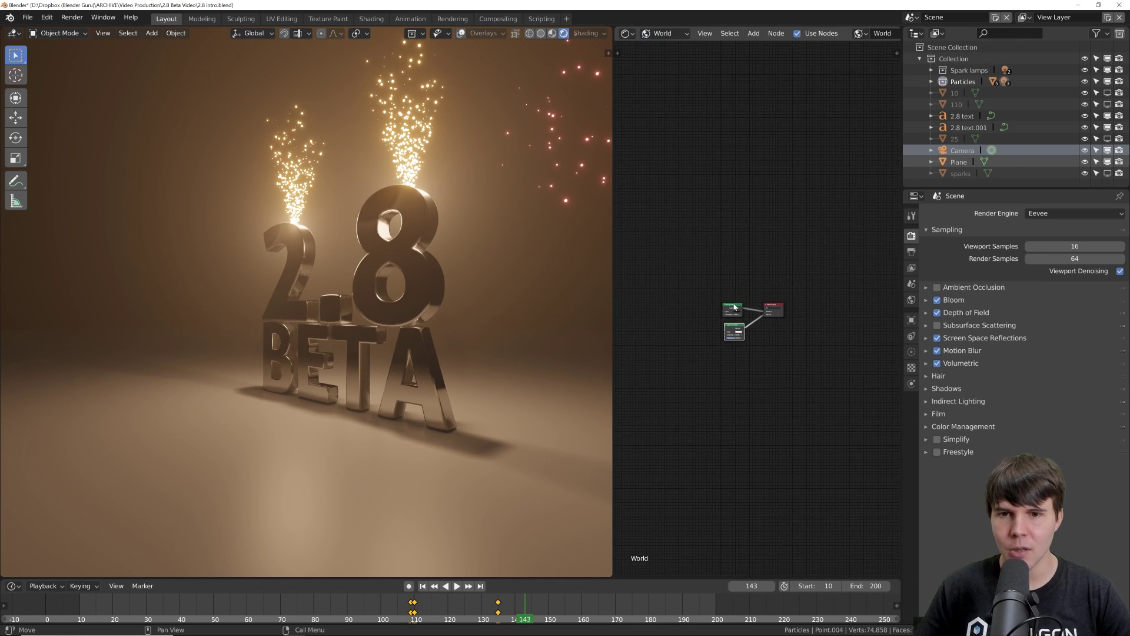
{"action": "scroll", "coordinate": [698, 305], "scroll_direction": "up", "scroll_amount": 5}
{"action": "left_click_drag", "start_coordinate": [698, 305], "coordinate": [703, 296]}
{"action": "left_click_drag", "start_coordinate": [799, 266], "coordinate": [800, 260]}
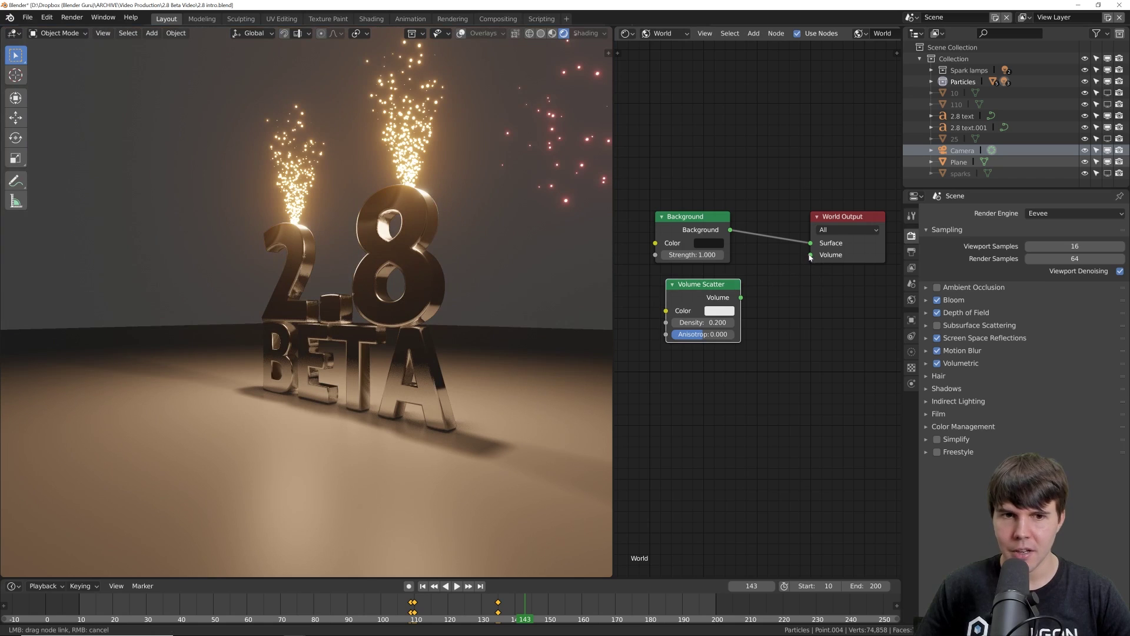
{"action": "left_click_drag", "start_coordinate": [742, 300], "coordinate": [746, 299]}
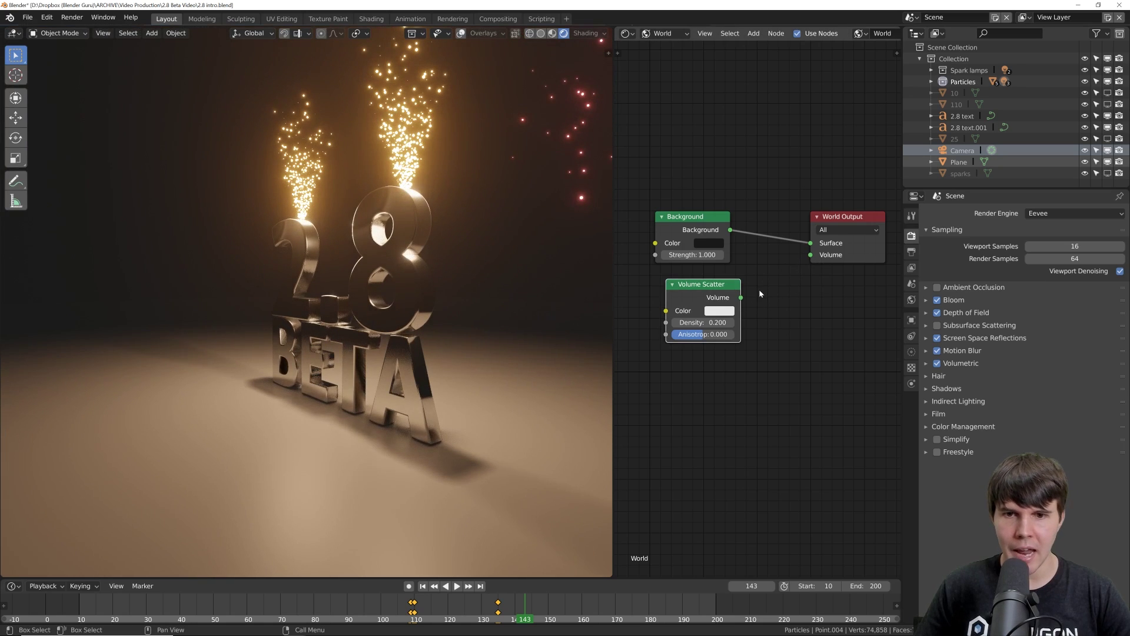
{"action": "left_click_drag", "start_coordinate": [798, 268], "coordinate": [809, 257]}
{"action": "middle_click_drag", "start_coordinate": [418, 352], "coordinate": [347, 356]}
{"action": "scroll", "coordinate": [454, 345], "scroll_direction": "down", "scroll_amount": 3}
{"action": "scroll", "coordinate": [348, 355], "scroll_direction": "up", "scroll_amount": 3}
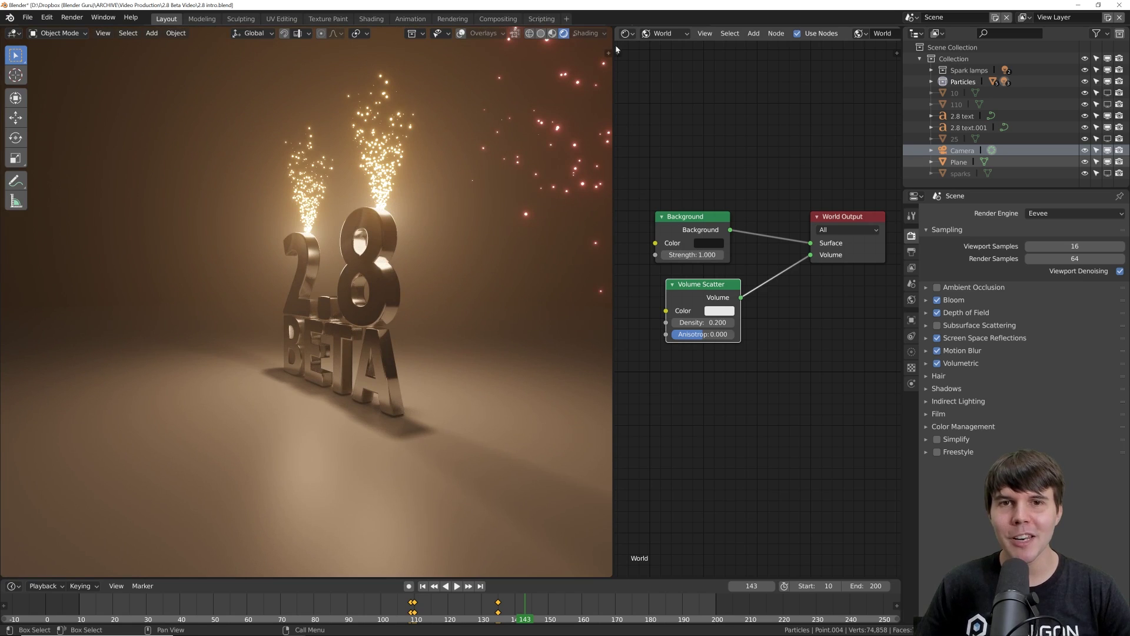
{"action": "right_click", "coordinate": [612, 99]}
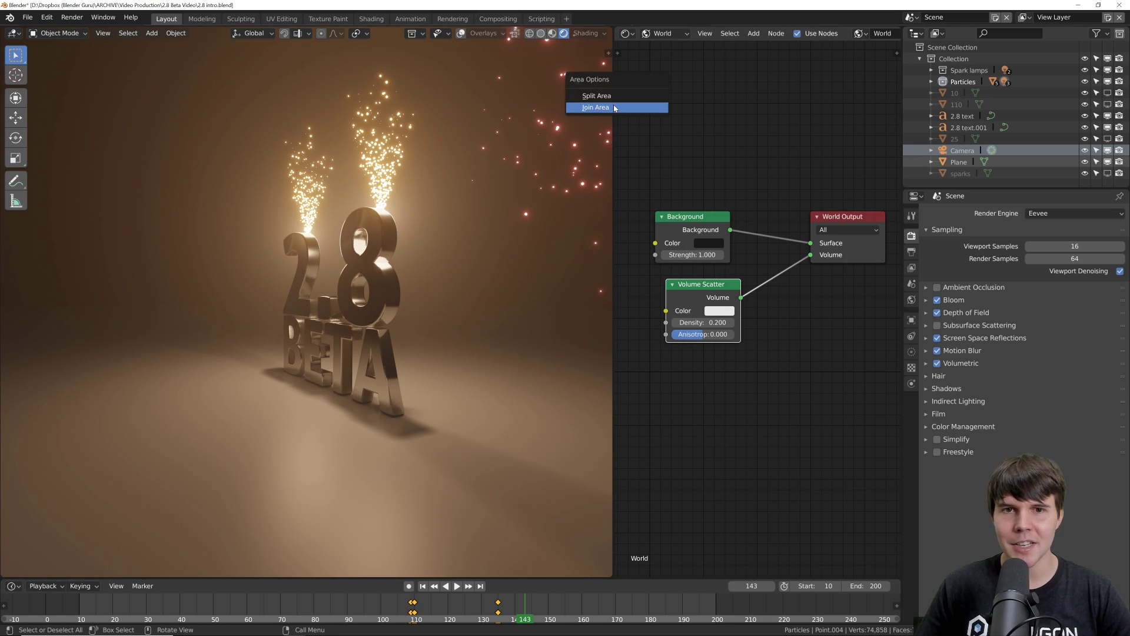
{"action": "left_click", "coordinate": [615, 101]}
{"action": "left_click", "coordinate": [640, 310]}
- Expand and collapse the Volumetric panel while orbiting around the 2.8 BETA text
{"action": "middle_click_drag", "start_coordinate": [640, 311], "coordinate": [660, 309]}
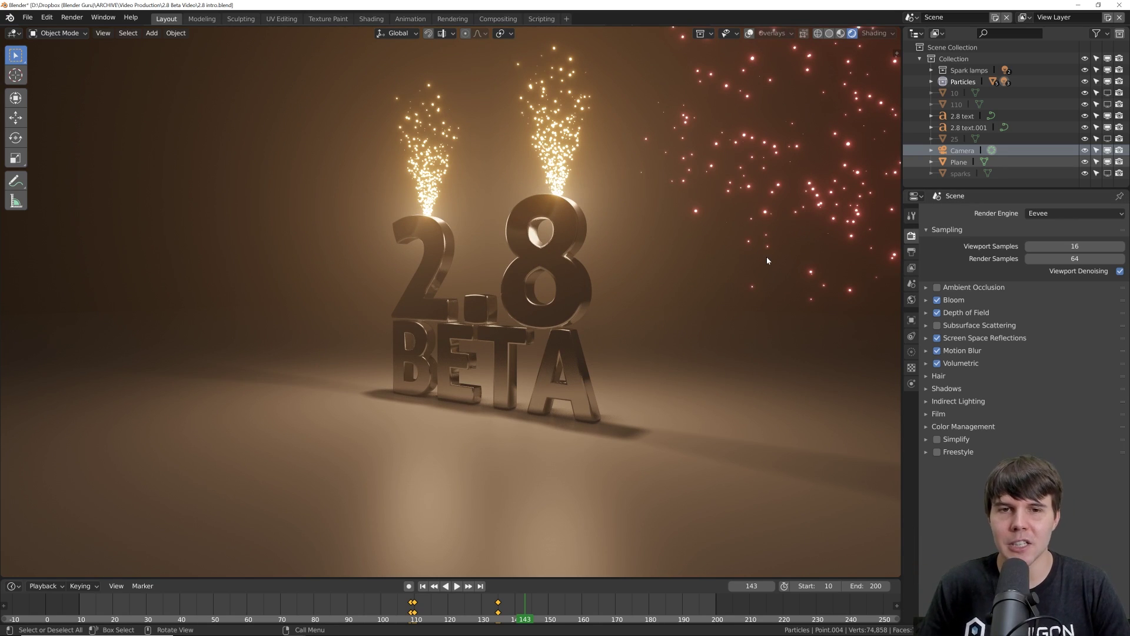
{"action": "middle_click_drag", "start_coordinate": [766, 256], "coordinate": [624, 247]}
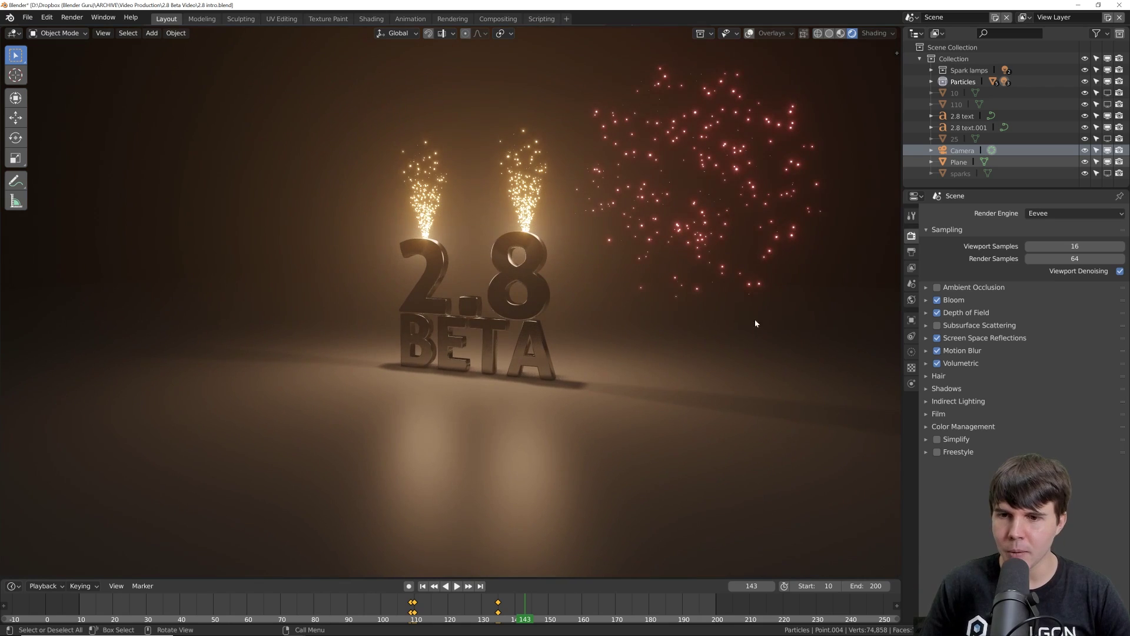
{"action": "left_click", "coordinate": [962, 363]}
{"action": "left_click", "coordinate": [966, 365]}
{"action": "middle_click_drag", "start_coordinate": [608, 330], "coordinate": [531, 327]}
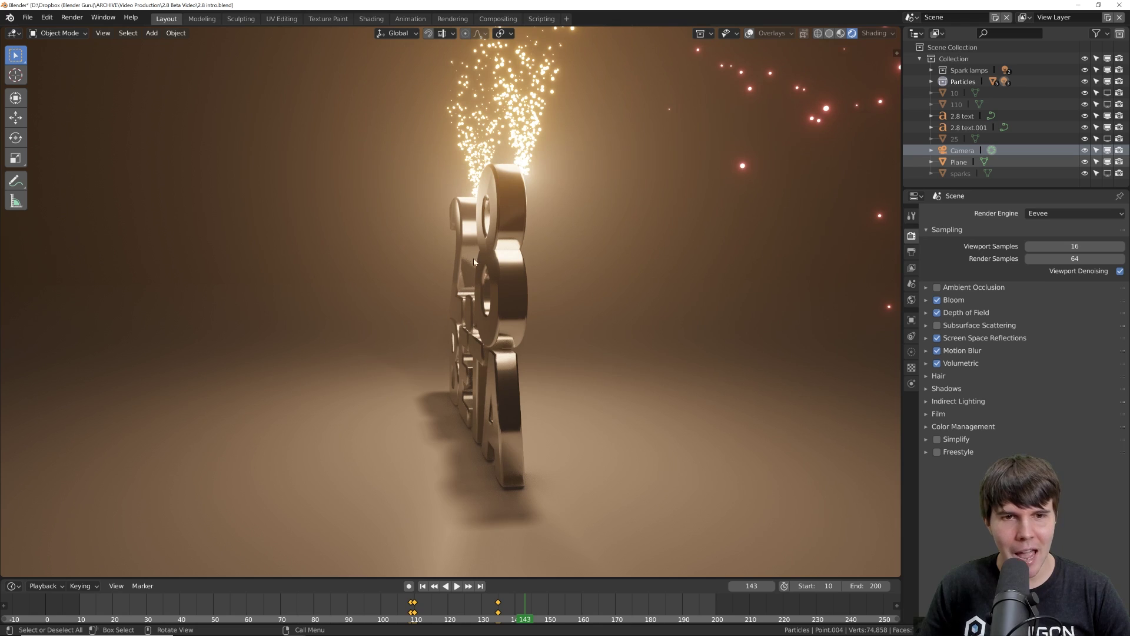
{"action": "scroll", "coordinate": [425, 265], "scroll_direction": "down", "scroll_amount": 3}
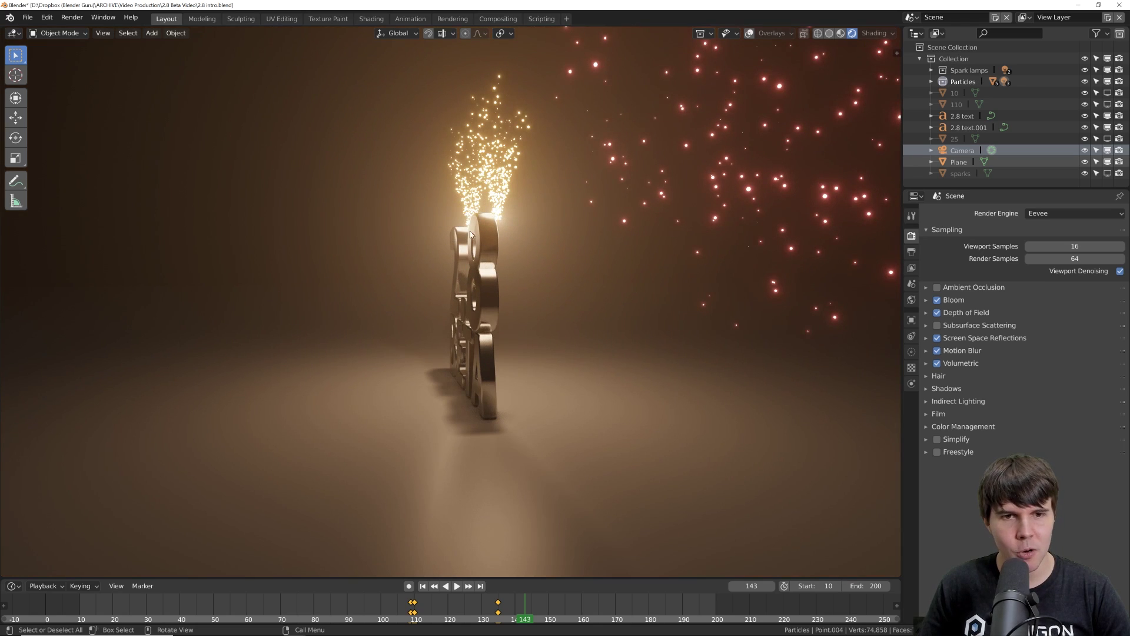
{"action": "mouse_move", "coordinate": [427, 302]}
{"action": "middle_mouse_down"}
{"action": "mouse_move", "coordinate": [463, 298]}
{"action": "mouse_move", "coordinate": [422, 296]}
{"action": "middle_mouse_up"}
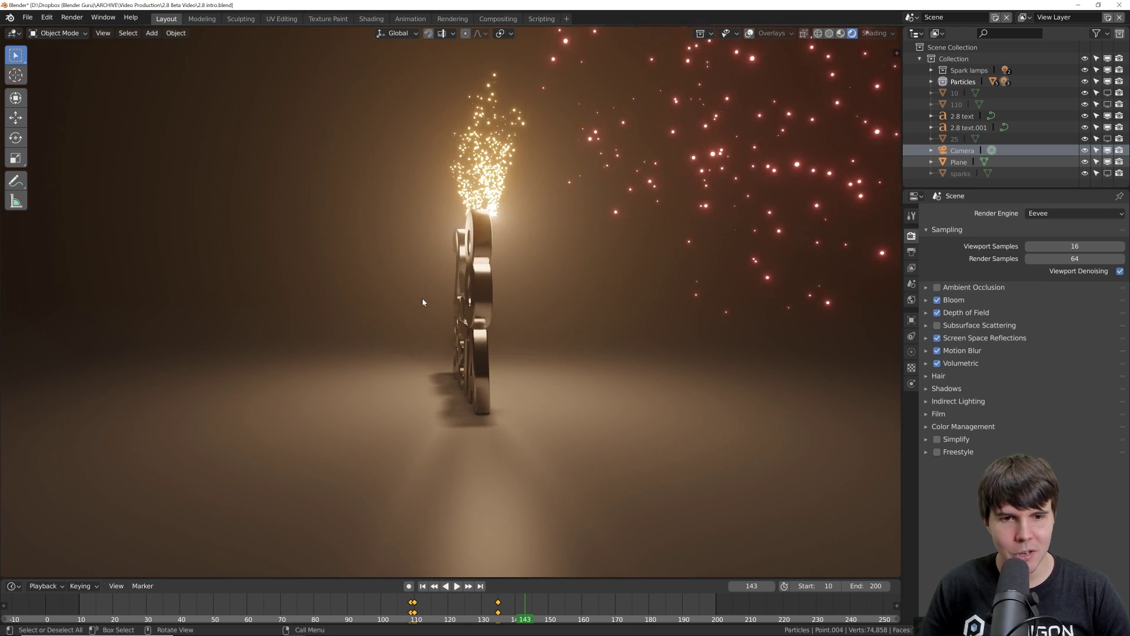
{"action": "scroll", "coordinate": [427, 327], "scroll_direction": "up", "scroll_amount": 2}
{"action": "middle_click_drag", "start_coordinate": [434, 348], "coordinate": [558, 284], "text": "shift"}
{"action": "scroll", "coordinate": [451, 345], "scroll_direction": "up", "scroll_amount": 2}
{"action": "scroll", "coordinate": [469, 277], "scroll_direction": "down", "scroll_amount": 4}
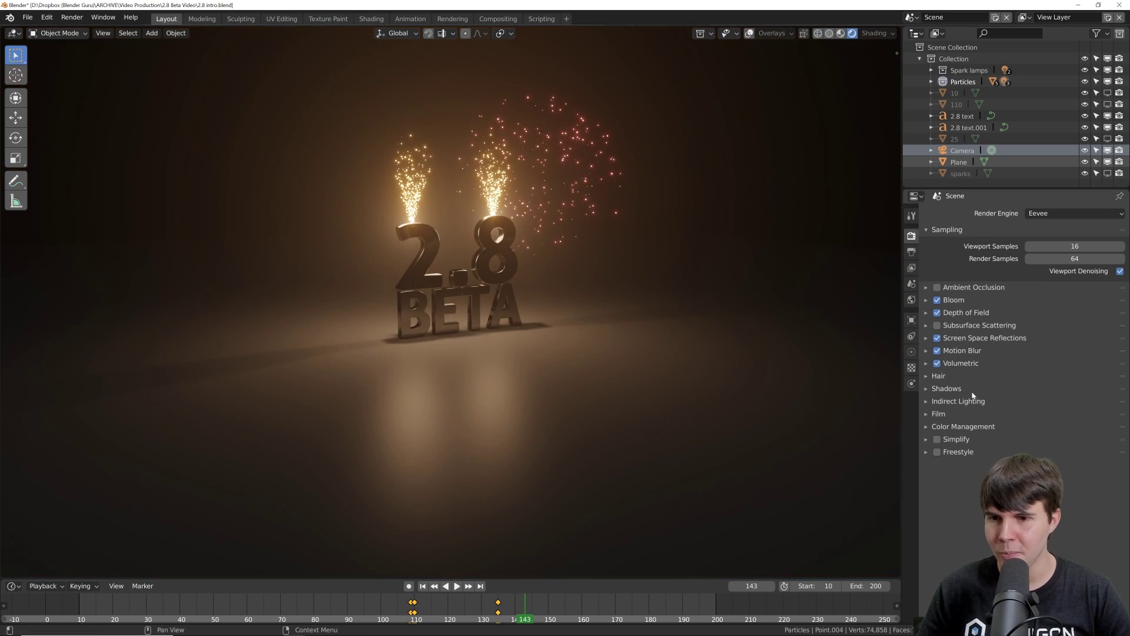
- Expand the Indirect Lighting panel in Render Properties
{"action": "left_click", "coordinate": [974, 400]}
{"action": "left_click", "coordinate": [976, 402]}
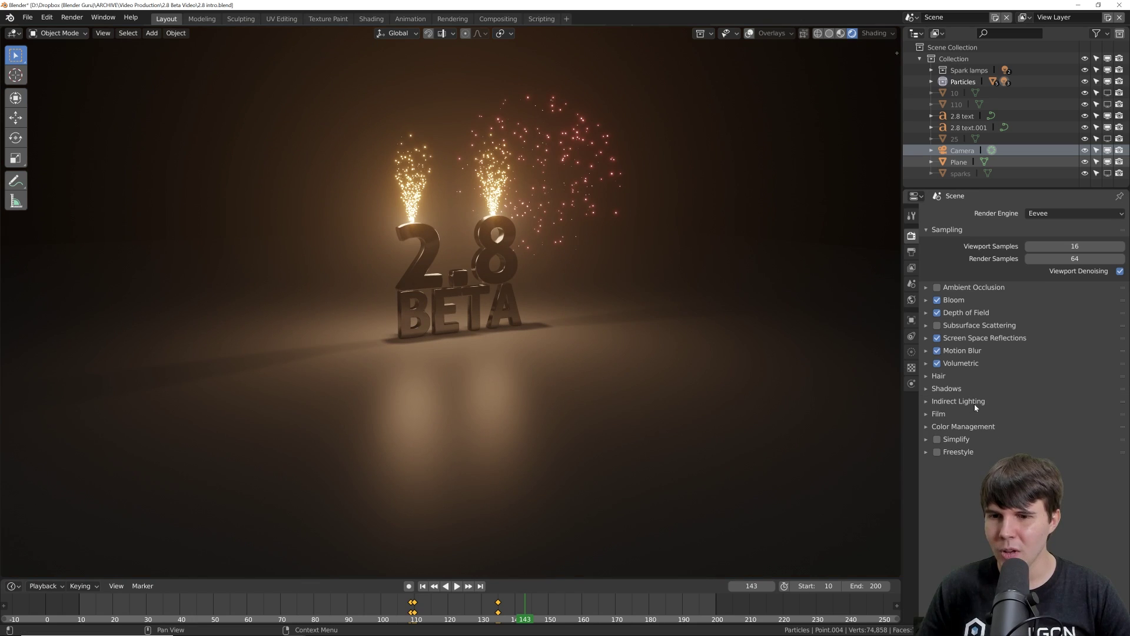
{"action": "left_click", "coordinate": [976, 403]}
{"action": "middle_click_drag", "start_coordinate": [578, 342], "coordinate": [714, 356]}
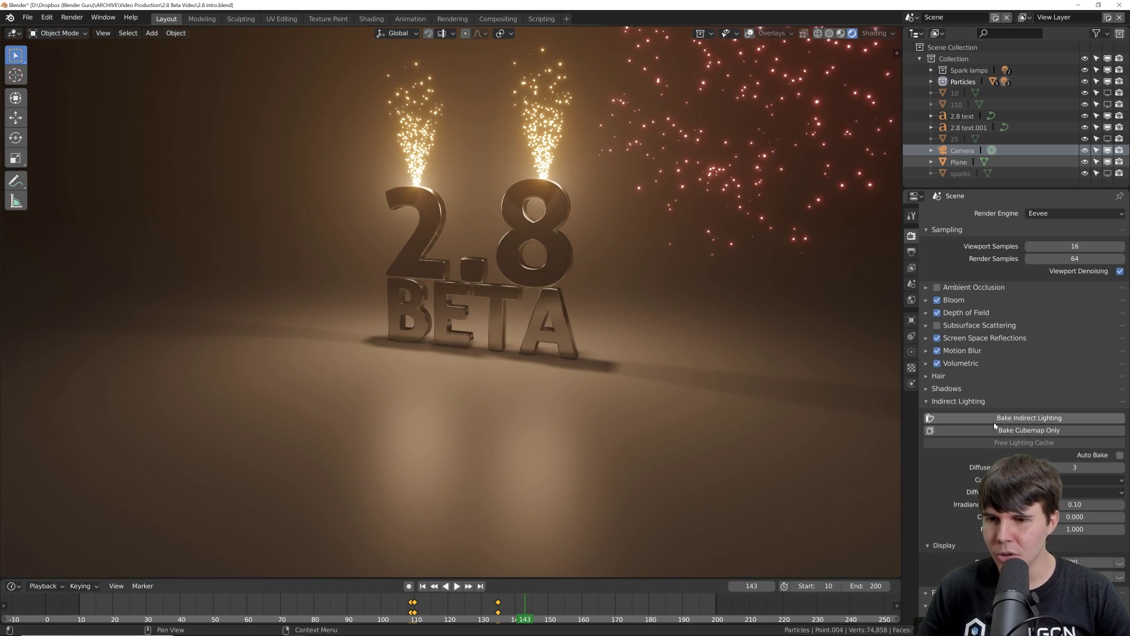
- Collapse Indirect Lighting, toggle the Shadows panel, and orbit to an angled side view of the text
{"action": "left_click", "coordinate": [955, 402]}
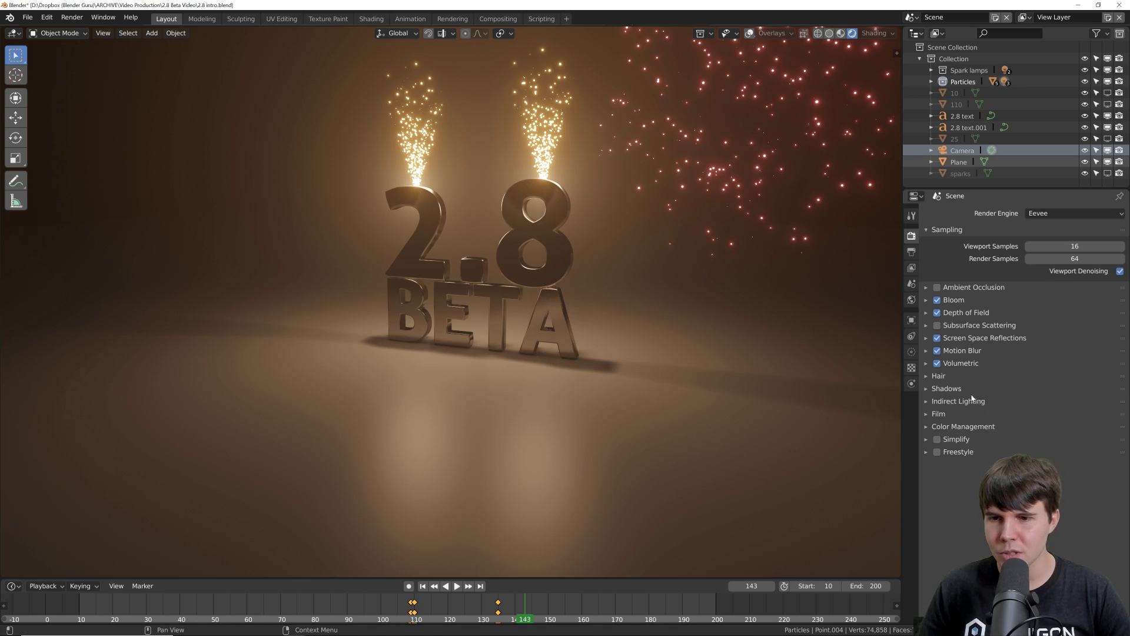
{"action": "left_click", "coordinate": [954, 389]}
{"action": "left_click", "coordinate": [954, 388]}
{"action": "middle_click_drag", "start_coordinate": [748, 312], "coordinate": [726, 310]}
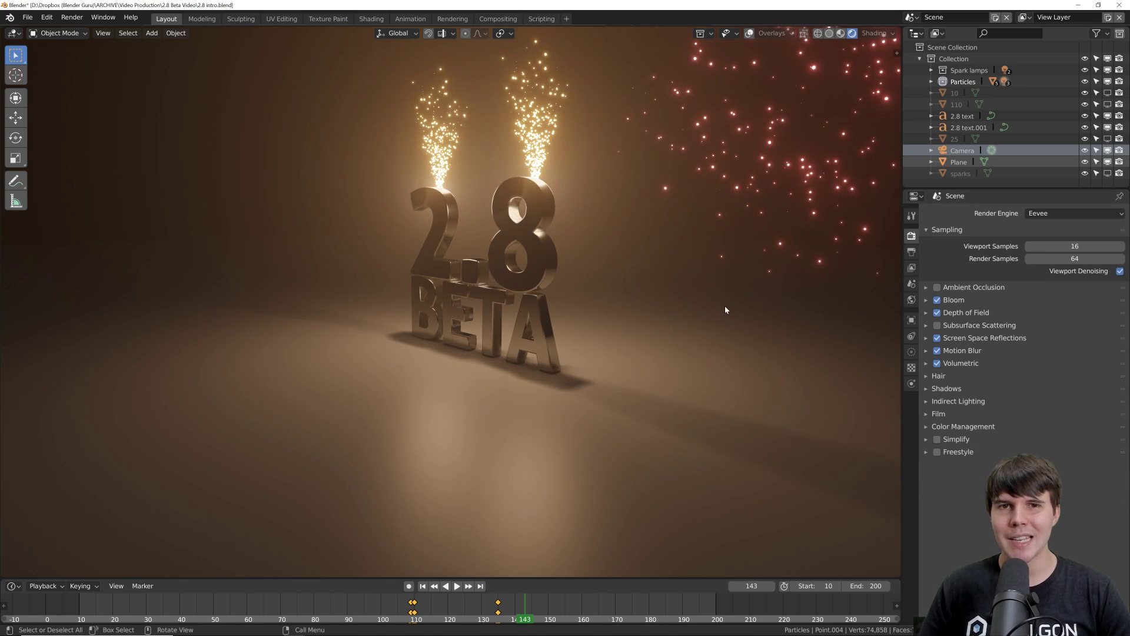
{"action": "scroll", "coordinate": [725, 306], "scroll_direction": "down", "scroll_amount": 2}
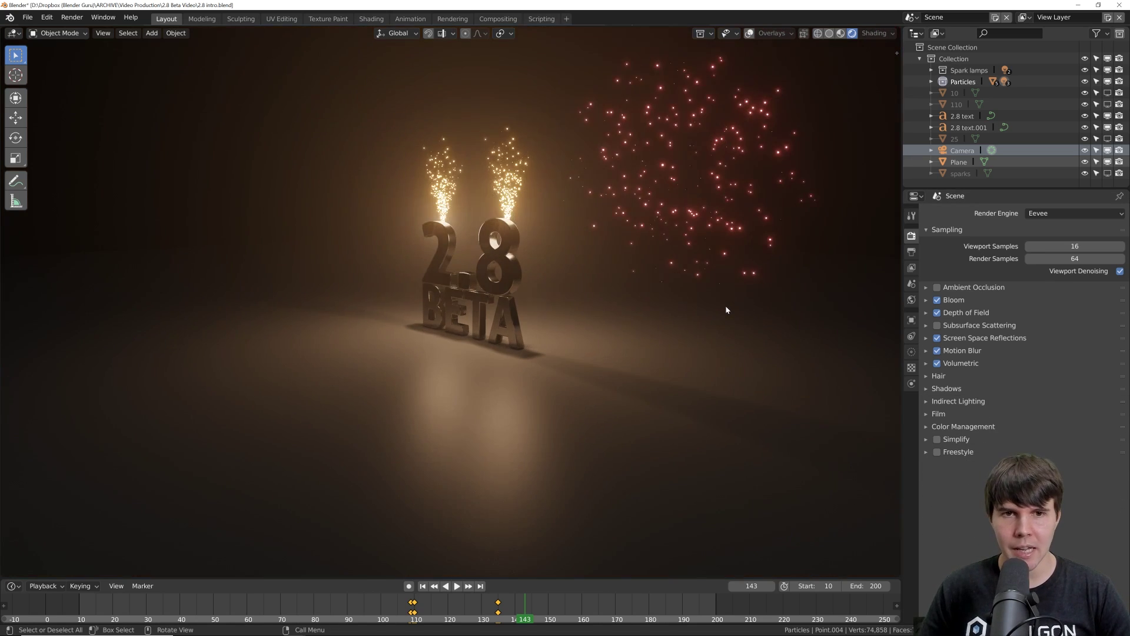
{"action": "scroll", "coordinate": [700, 330], "scroll_direction": "up", "scroll_amount": 1}
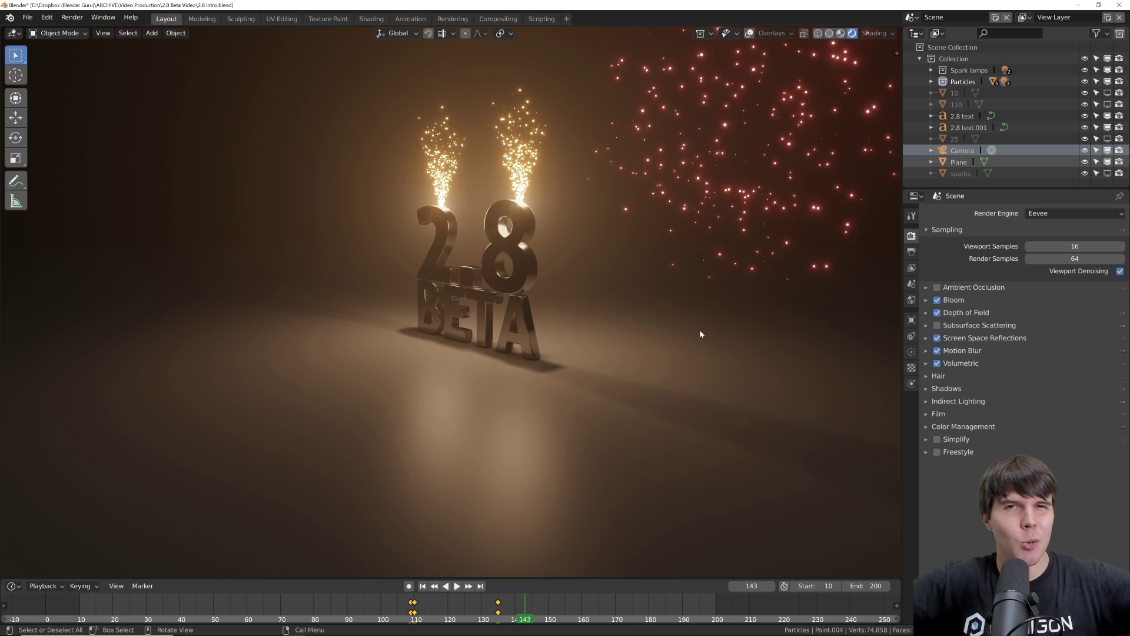
- Toggle the Simplify and Color Management panels, leaving Color Management expanded
{"action": "left_click", "coordinate": [975, 438]}
{"action": "left_click", "coordinate": [976, 428]}
{"action": "left_click", "coordinate": [976, 428]}
{"action": "left_click", "coordinate": [968, 442]}
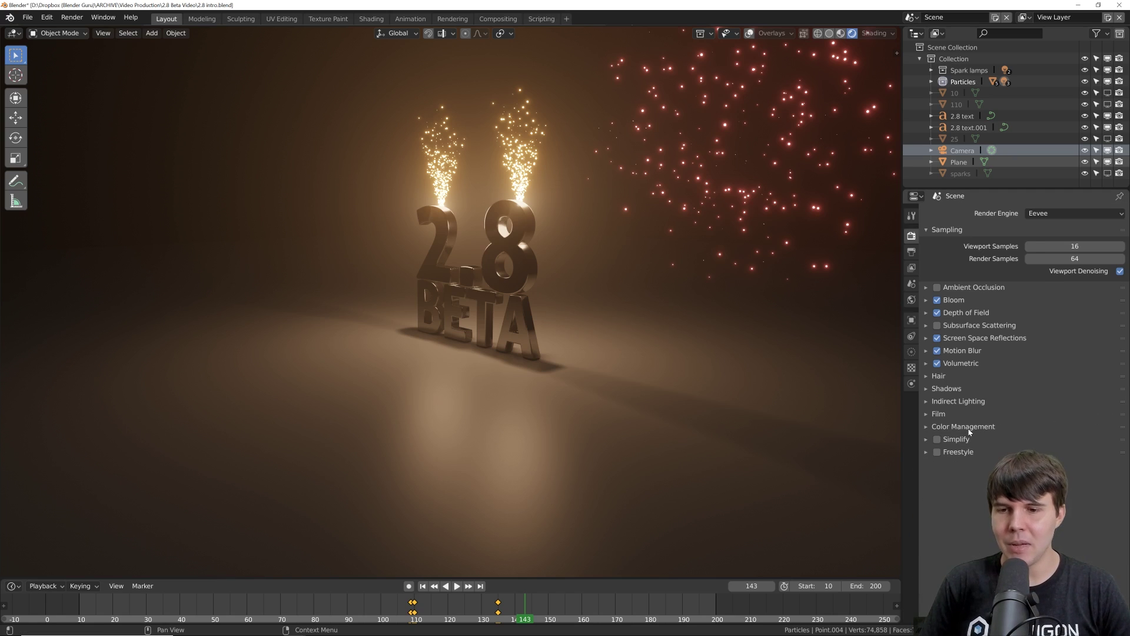
{"action": "left_click", "coordinate": [968, 427]}
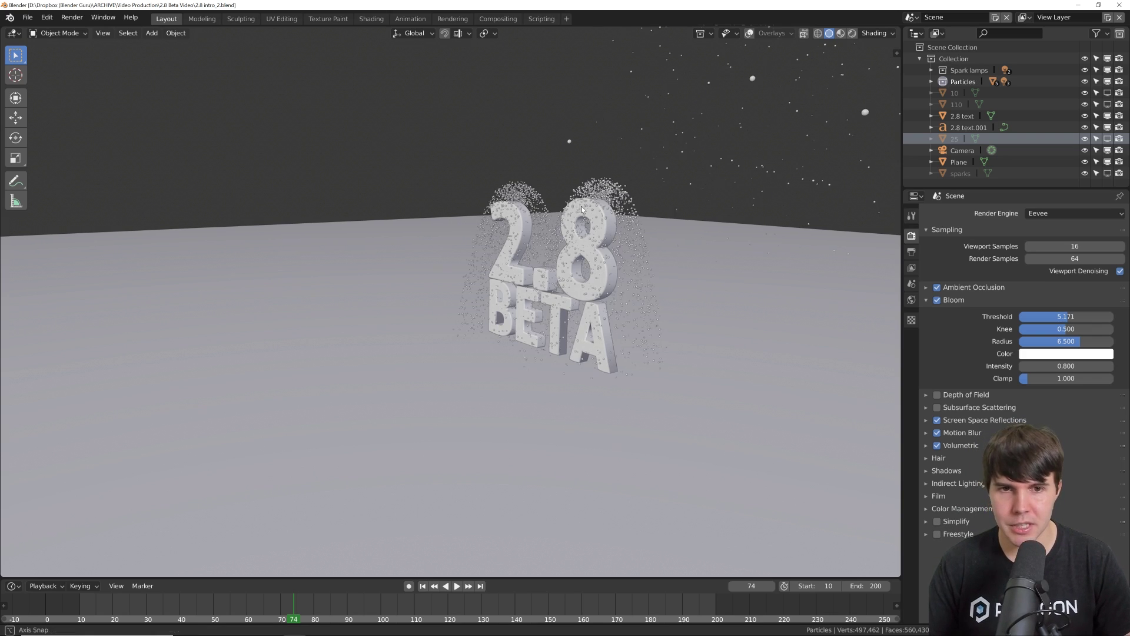
- Show the grid floor overlay and add a cube placed to the left of the text
{"action": "middle_click_drag", "start_coordinate": [571, 205], "coordinate": [581, 226]}
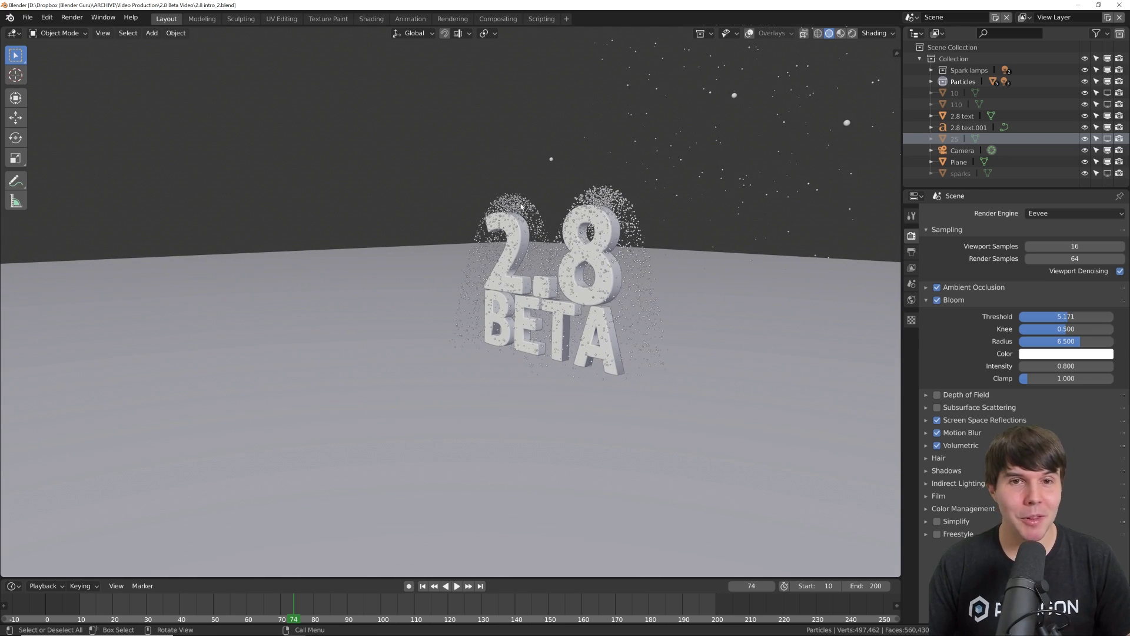
{"action": "middle_click_drag", "start_coordinate": [521, 206], "coordinate": [581, 161]}
{"action": "left_click", "coordinate": [752, 34]}
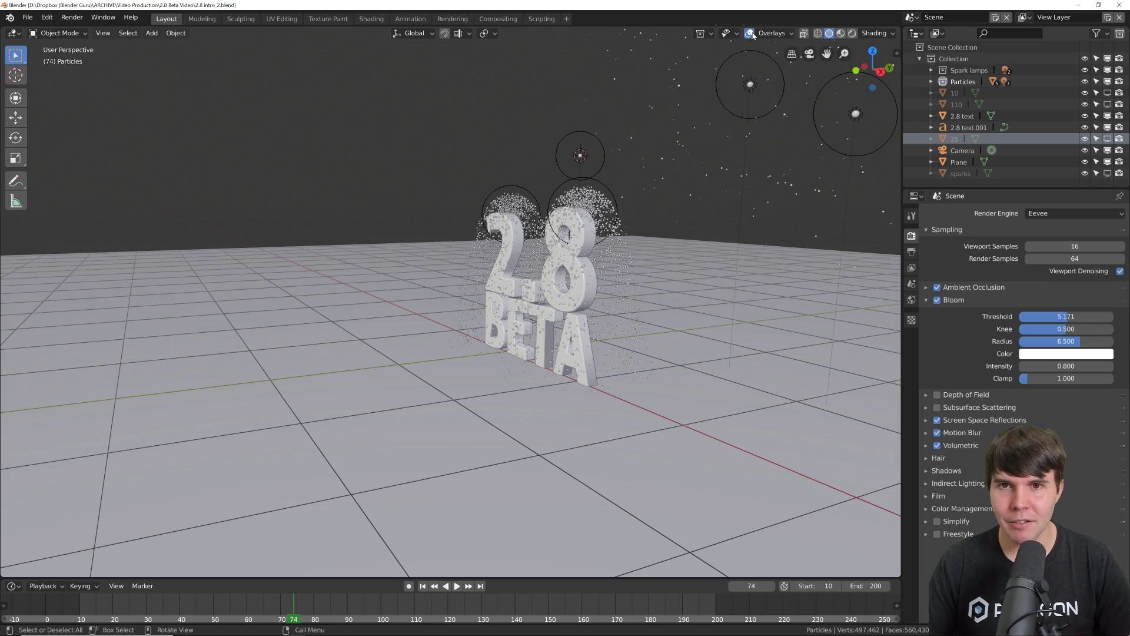
{"action": "key", "text": "shift+a"}
{"action": "mouse_move", "coordinate": [507, 245]}
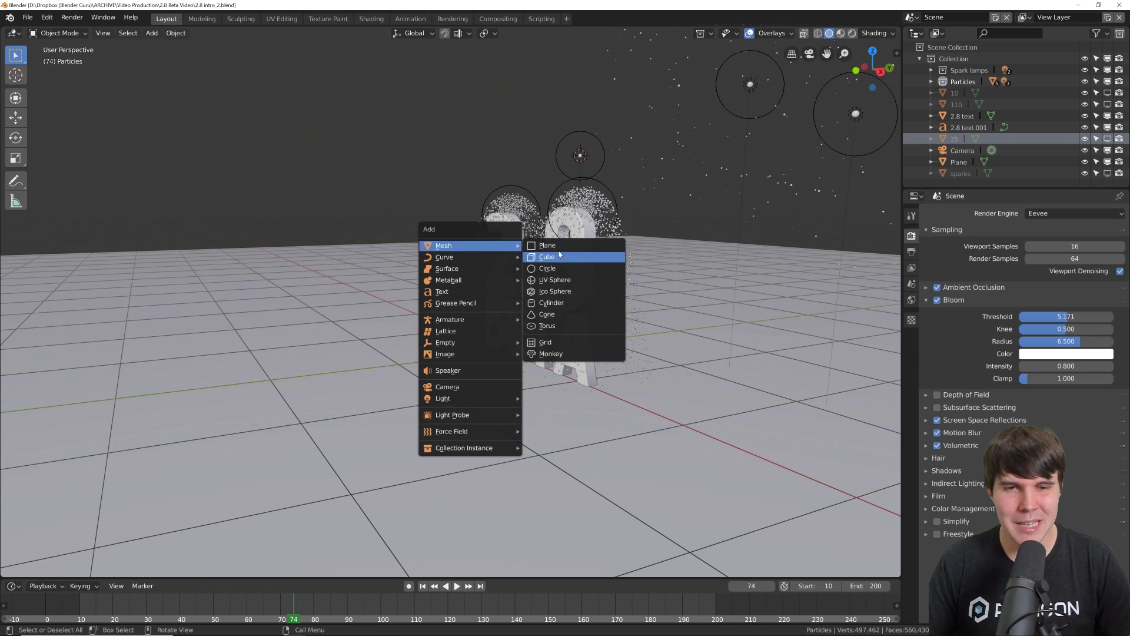
{"action": "left_click", "coordinate": [559, 253]}
{"action": "key", "text": "g"}
{"action": "left_click", "coordinate": [177, 235]}
- Add a UV sphere and move it along the Y axis
{"action": "scroll", "coordinate": [318, 216], "scroll_direction": "down", "scroll_amount": 2}
{"action": "middle_click_drag", "start_coordinate": [329, 215], "coordinate": [386, 258], "text": "shift"}
{"action": "scroll", "coordinate": [376, 225], "scroll_direction": "up", "scroll_amount": 2}
{"action": "key", "text": "shift+a"}
{"action": "mouse_move", "coordinate": [391, 220]}
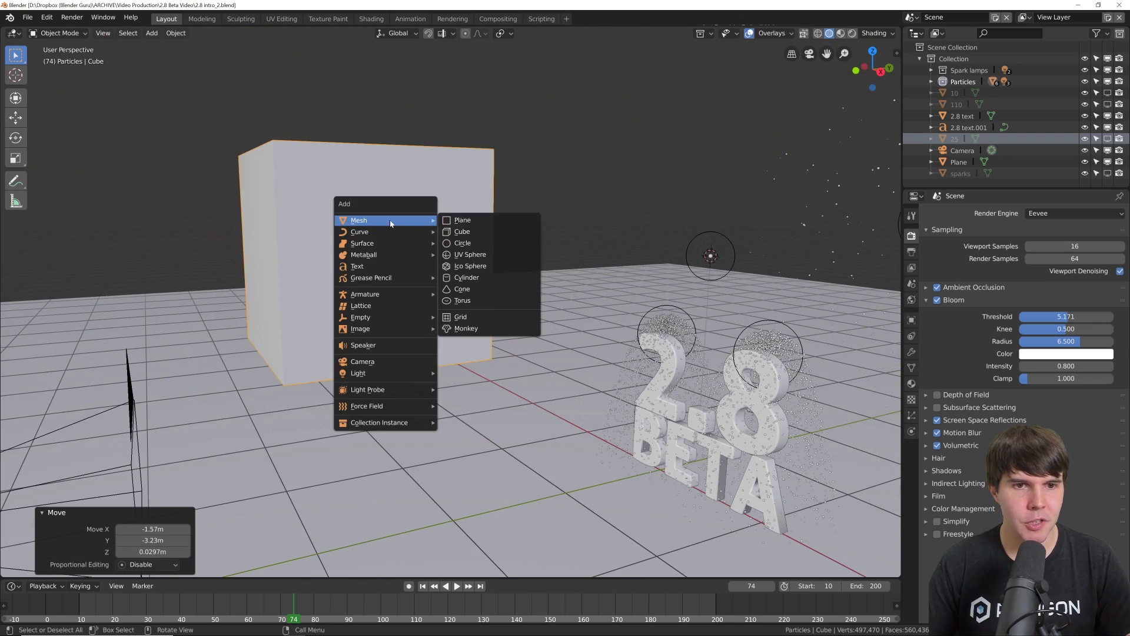
{"action": "left_click", "coordinate": [465, 254]}
{"action": "key", "text": "g"}
{"action": "key", "text": "y"}
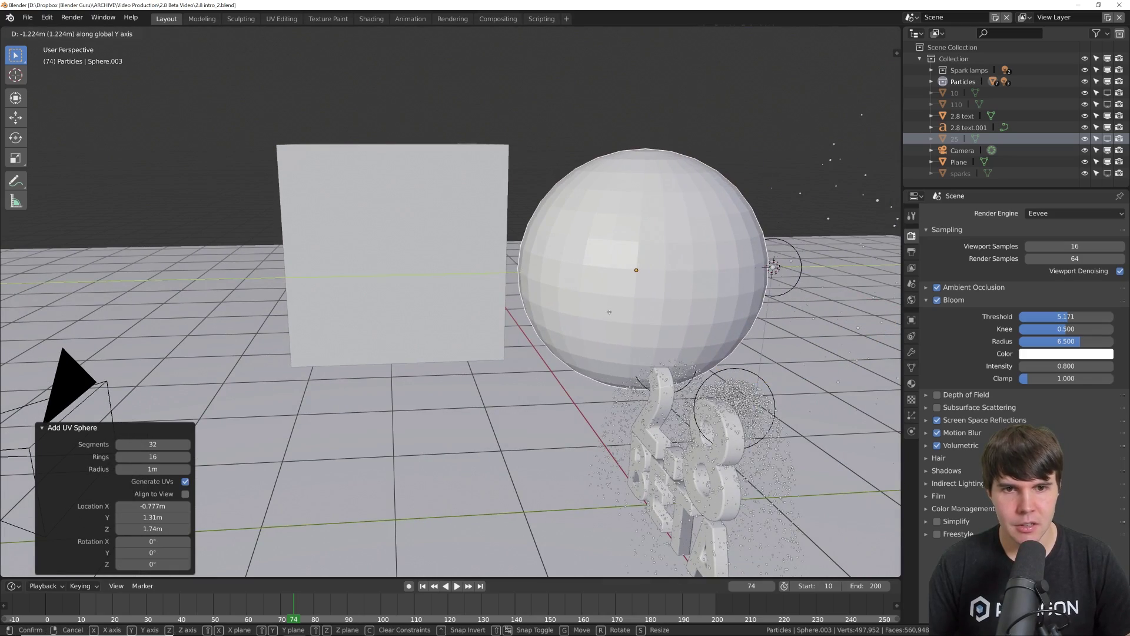
{"action": "left_click", "coordinate": [625, 307]}
- Skew the cube in Edit Mode by moving its top-right corner vertex
{"action": "middle_click_drag", "start_coordinate": [628, 305], "coordinate": [474, 277]}
{"action": "left_click", "coordinate": [464, 186]}
{"action": "scroll", "coordinate": [451, 249], "scroll_direction": "up", "scroll_amount": 1}
{"action": "key", "text": "Tab"}
{"action": "left_click", "coordinate": [458, 205]}
{"action": "key", "text": "g"}
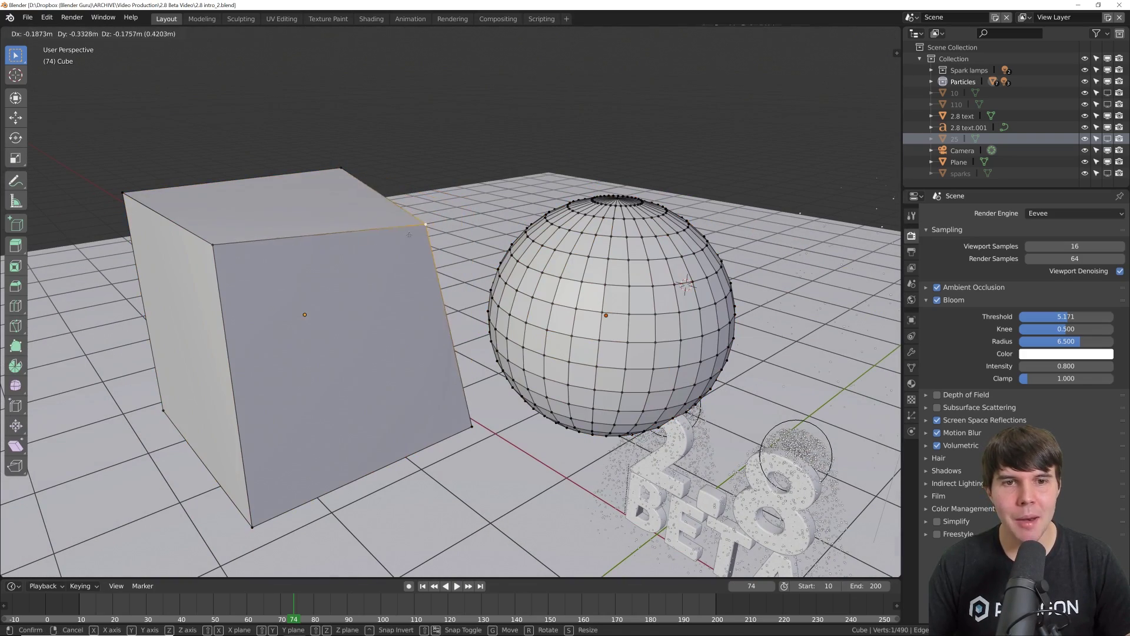
{"action": "left_click", "coordinate": [399, 243]}
- Push a point near the sphere's top inward to dent it, then leave Edit Mode
{"action": "left_click", "coordinate": [542, 245]}
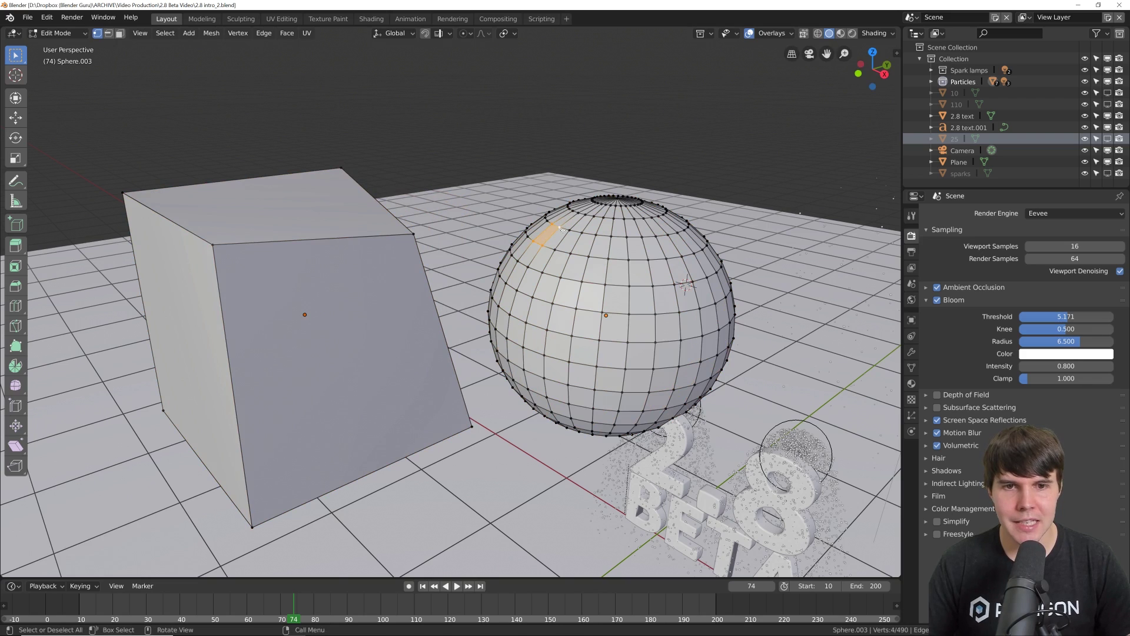
{"action": "key", "text": "g"}
{"action": "left_click", "coordinate": [597, 263]}
{"action": "key", "text": "Tab"}
- Move the whole sphere up and to the right
{"action": "middle_click_drag", "start_coordinate": [599, 263], "coordinate": [603, 248]}
{"action": "left_click", "coordinate": [636, 238]}
{"action": "key", "text": "g"}
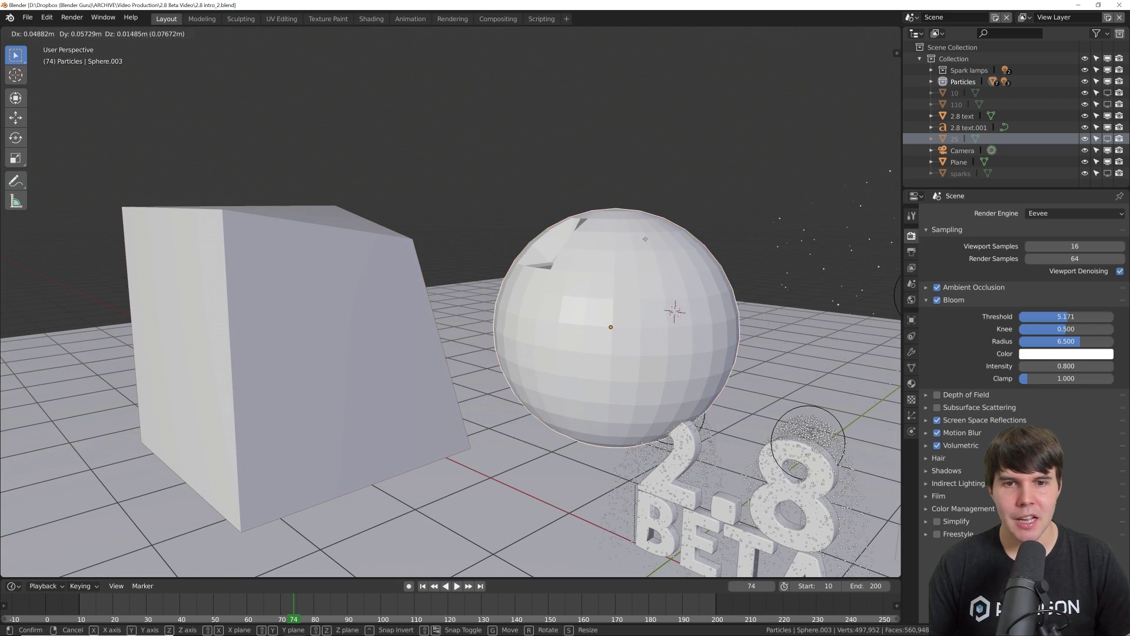
{"action": "left_click", "coordinate": [773, 213]}
- Select both the cube and sphere, delete them, and zoom out
{"action": "left_click", "coordinate": [392, 241], "text": "shift"}
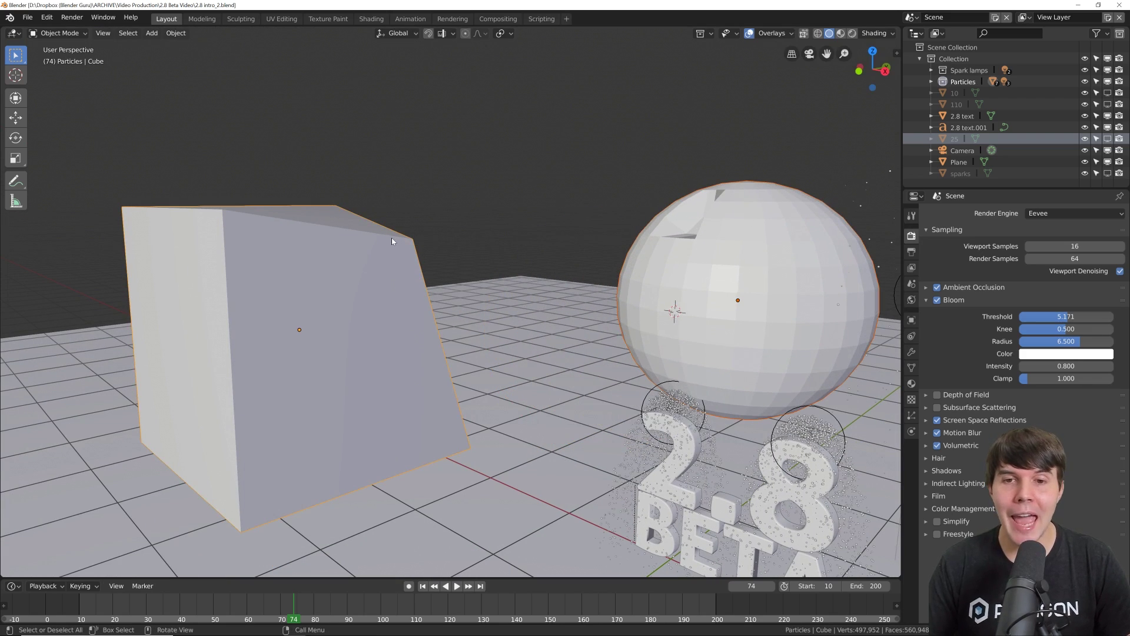
{"action": "key", "text": "Delete"}
{"action": "scroll", "coordinate": [429, 239], "scroll_direction": "down", "scroll_amount": 4}
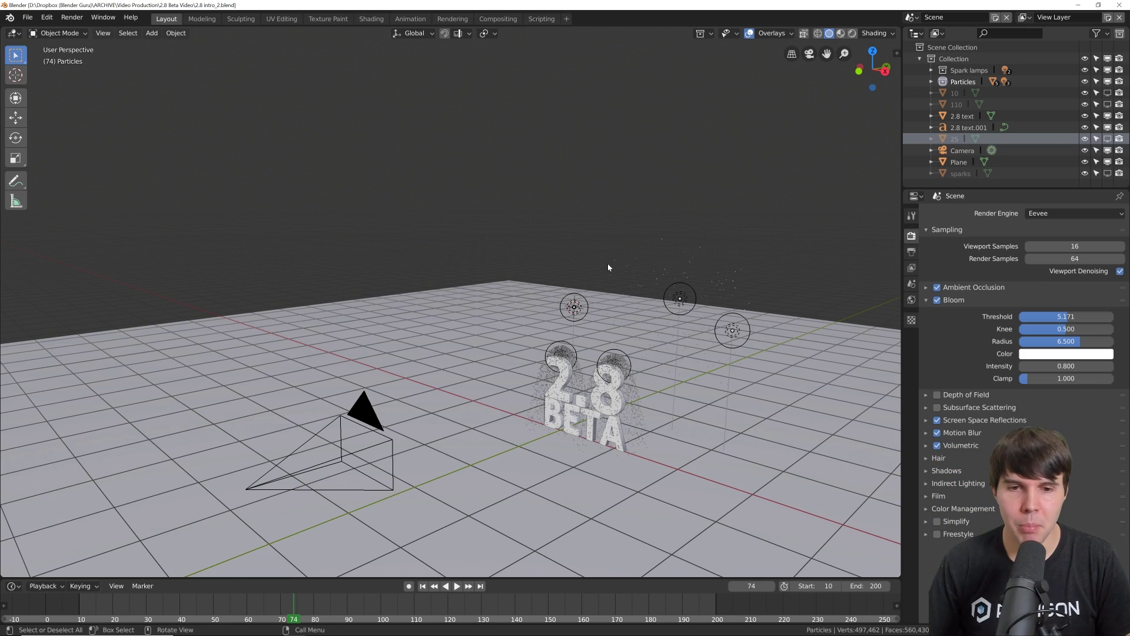
- Add overlay visibility to Quick Favorites and inspect other header buttons' right-click menus
{"action": "scroll", "coordinate": [607, 263], "scroll_direction": "up", "scroll_amount": 6}
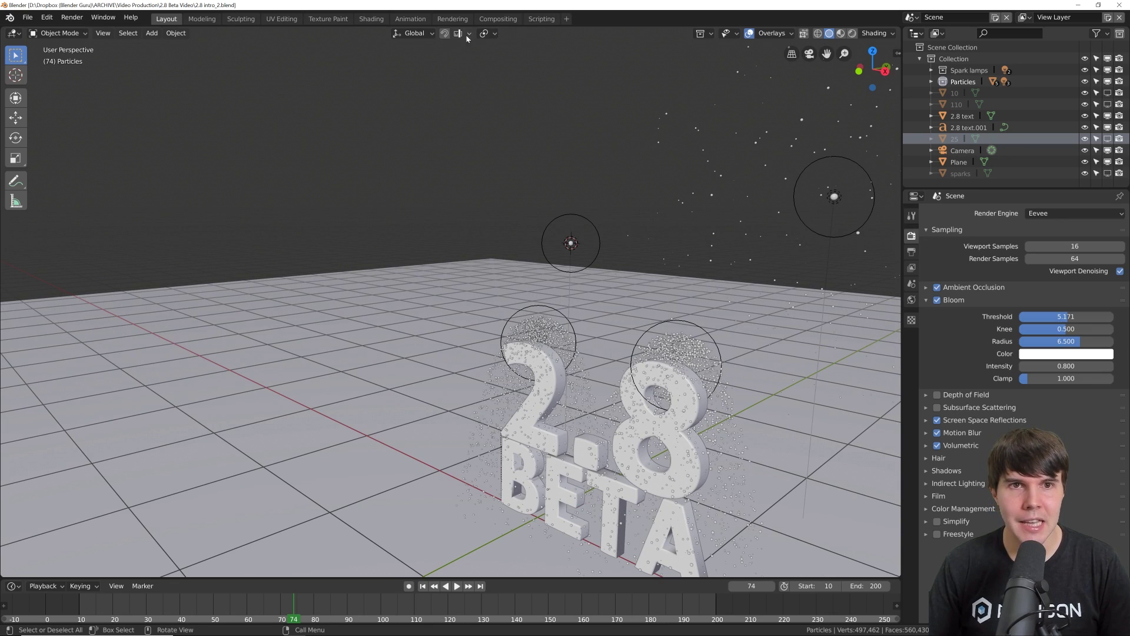
{"action": "left_click", "coordinate": [414, 33]}
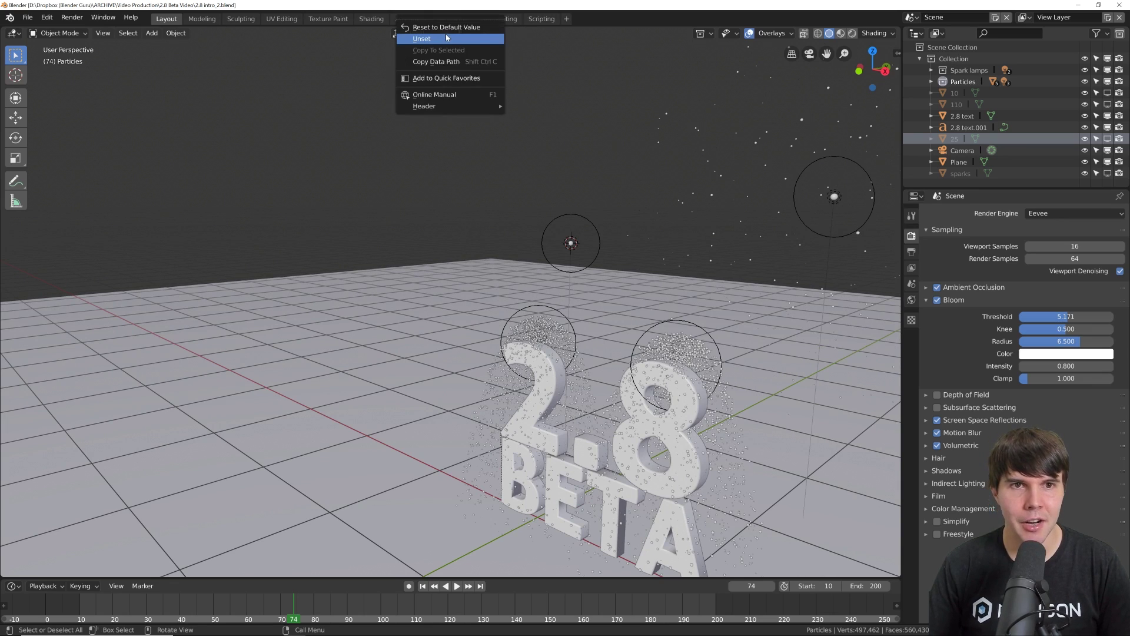
{"action": "right_click", "coordinate": [751, 33]}
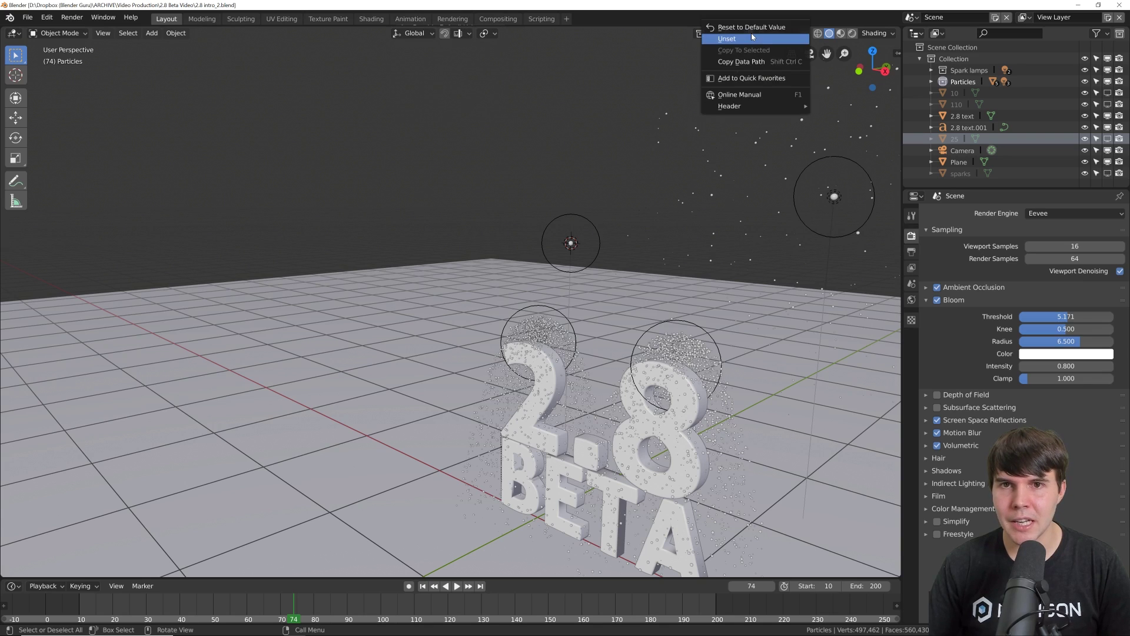
{"action": "left_click", "coordinate": [757, 80]}
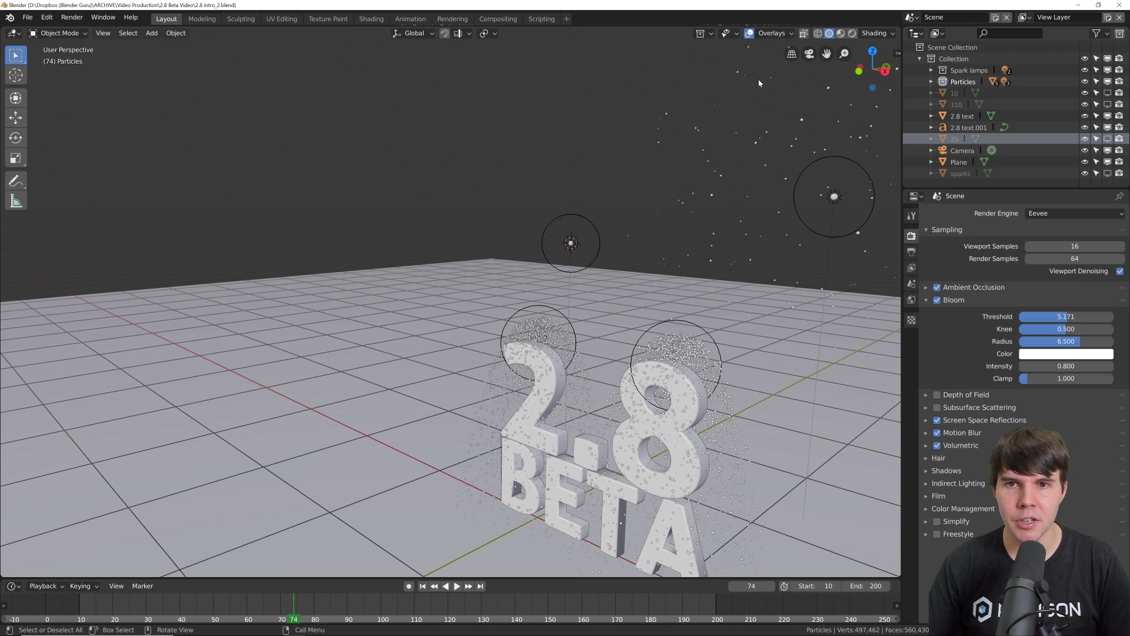
{"action": "right_click", "coordinate": [818, 36]}
{"action": "left_click", "coordinate": [792, 59]}
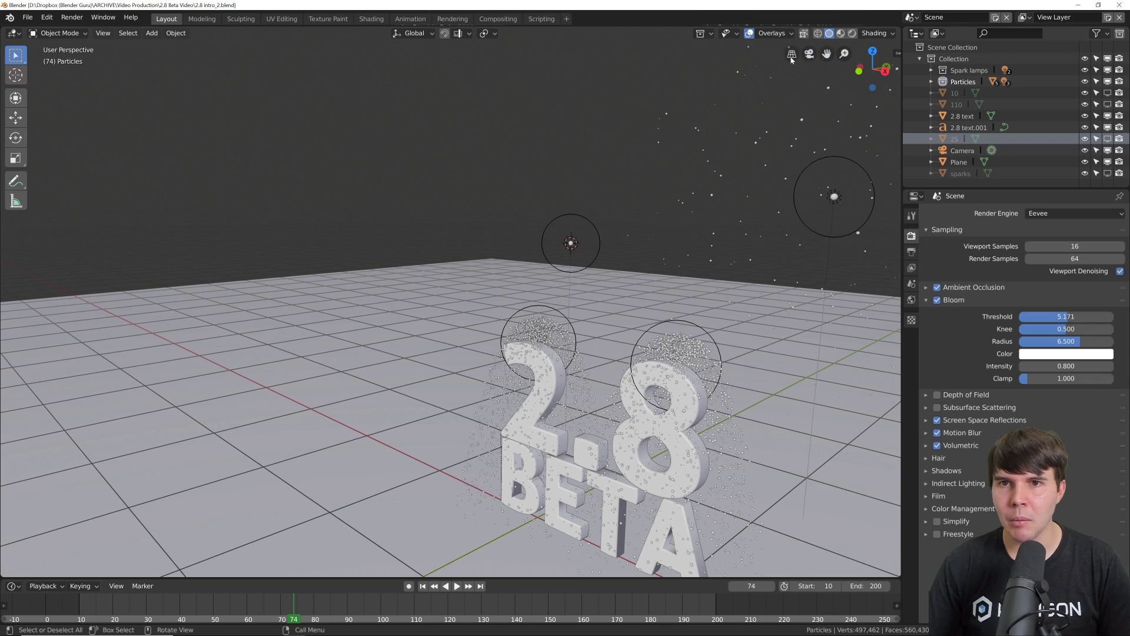
{"action": "right_click", "coordinate": [802, 35]}
{"action": "right_click", "coordinate": [877, 34]}
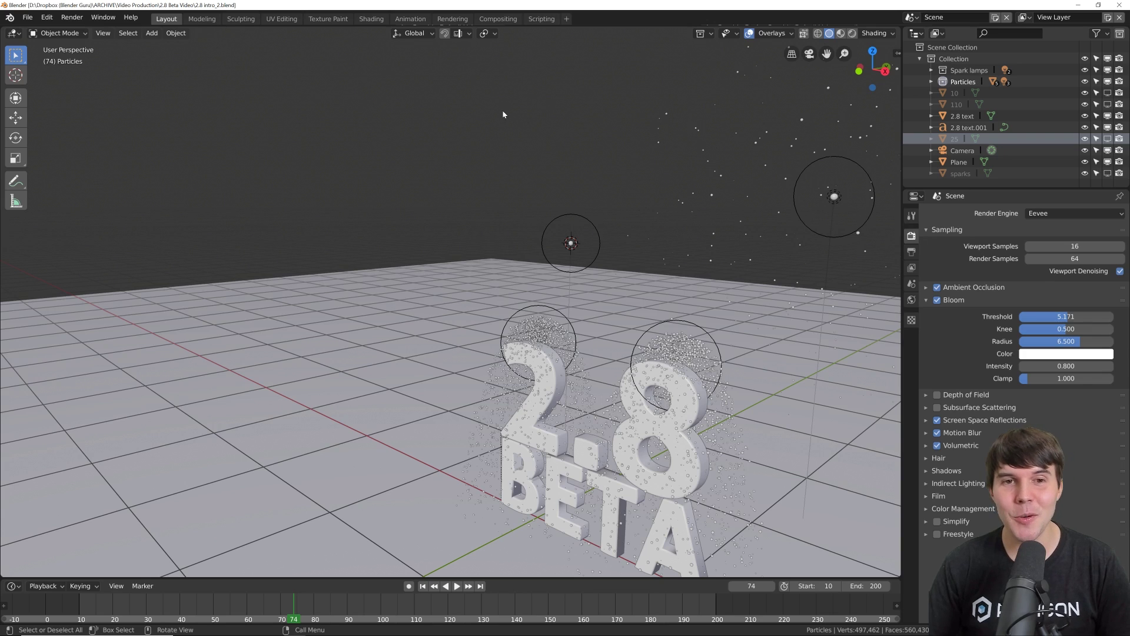
- Use Quick Favorites (Q) to toggle overlays and snapping, finally leaving the overlays hidden
{"action": "key", "text": "q"}
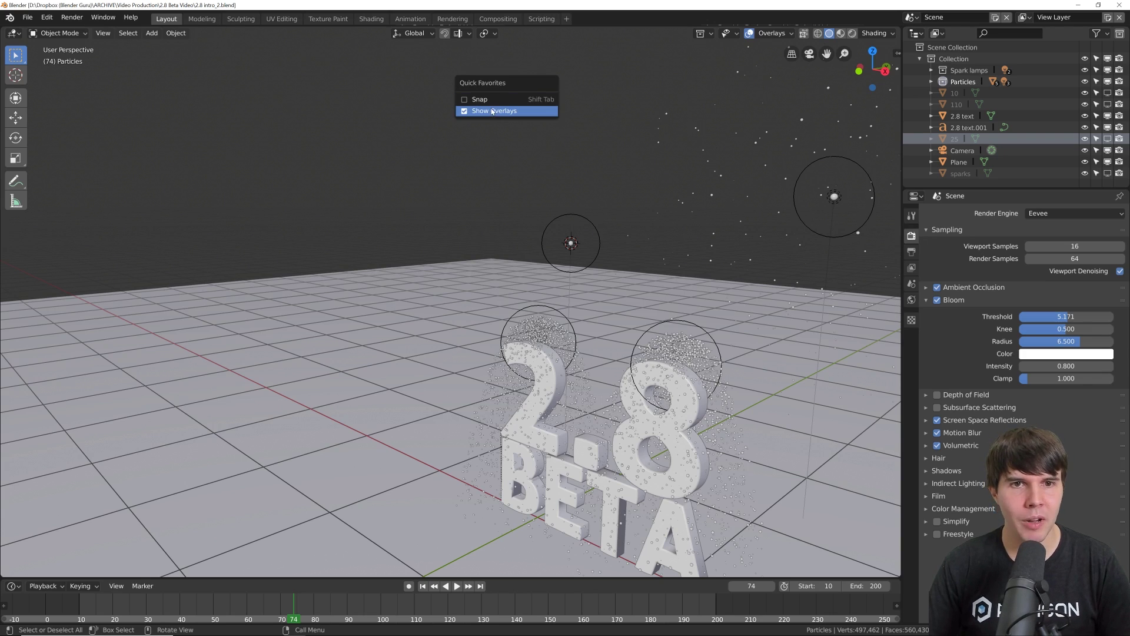
{"action": "left_click", "coordinate": [492, 111]}
{"action": "key", "text": "q"}
{"action": "left_click", "coordinate": [517, 118]}
{"action": "key", "text": "q"}
{"action": "left_click", "coordinate": [518, 108]}
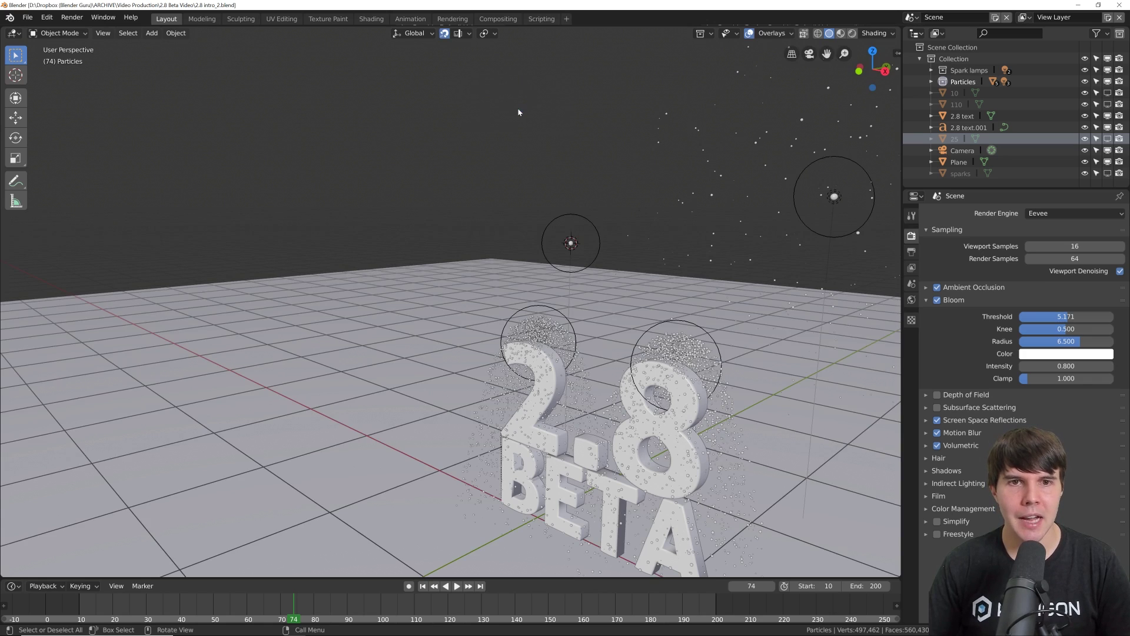
{"action": "key", "text": "q"}
{"action": "left_click", "coordinate": [524, 143]}
{"action": "key", "text": "q"}
{"action": "left_click", "coordinate": [524, 161]}
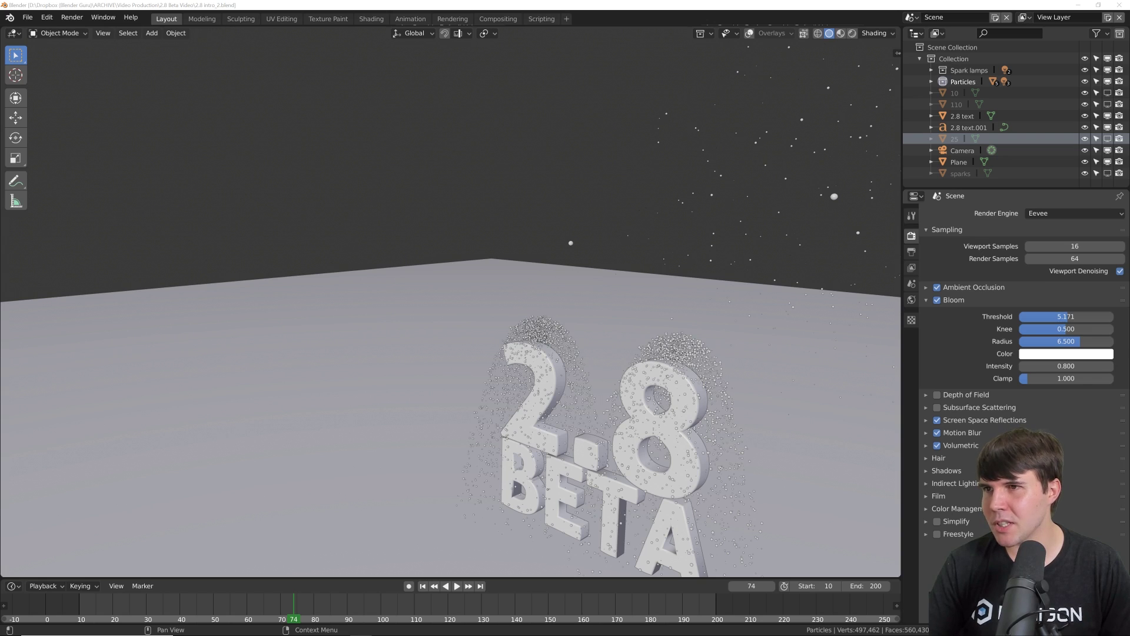
- Switch to Rendered shading and orbit to an angled view of the glowing 2.8 BETA text
{"action": "left_click", "coordinate": [852, 33]}
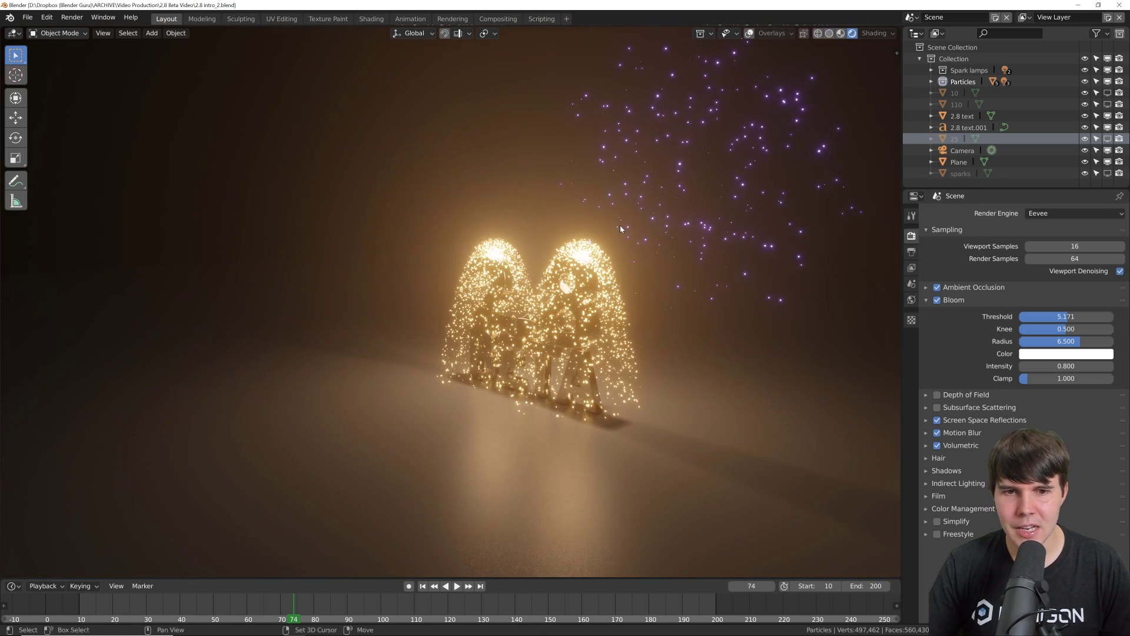
{"action": "middle_click_drag", "start_coordinate": [620, 229], "coordinate": [685, 222]}
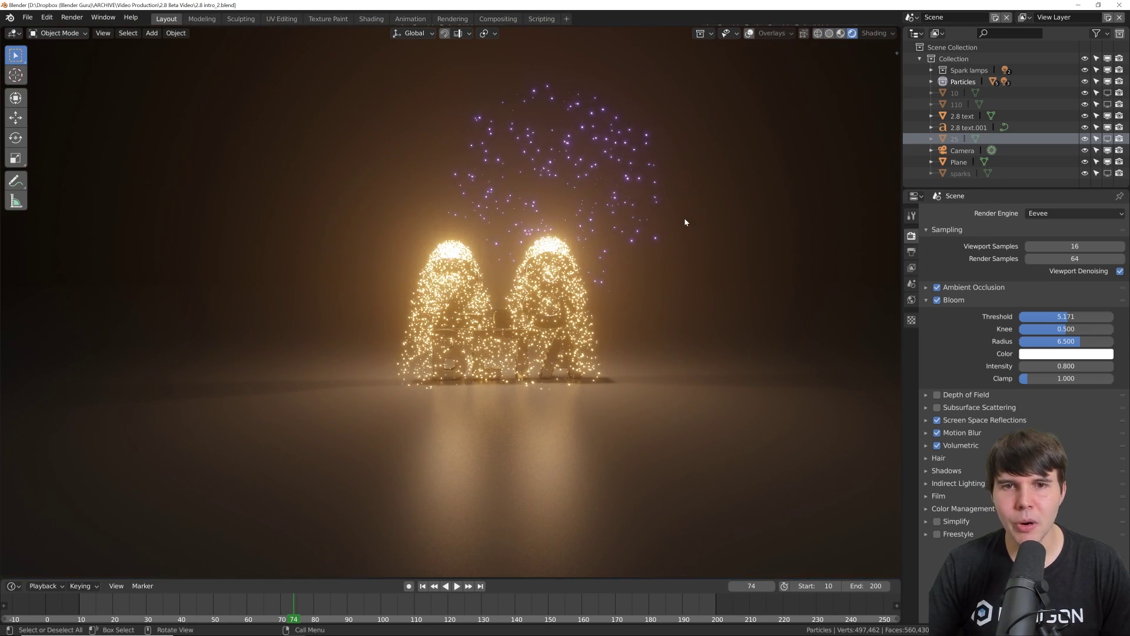
{"action": "scroll", "coordinate": [668, 254], "scroll_direction": "up", "scroll_amount": 2}
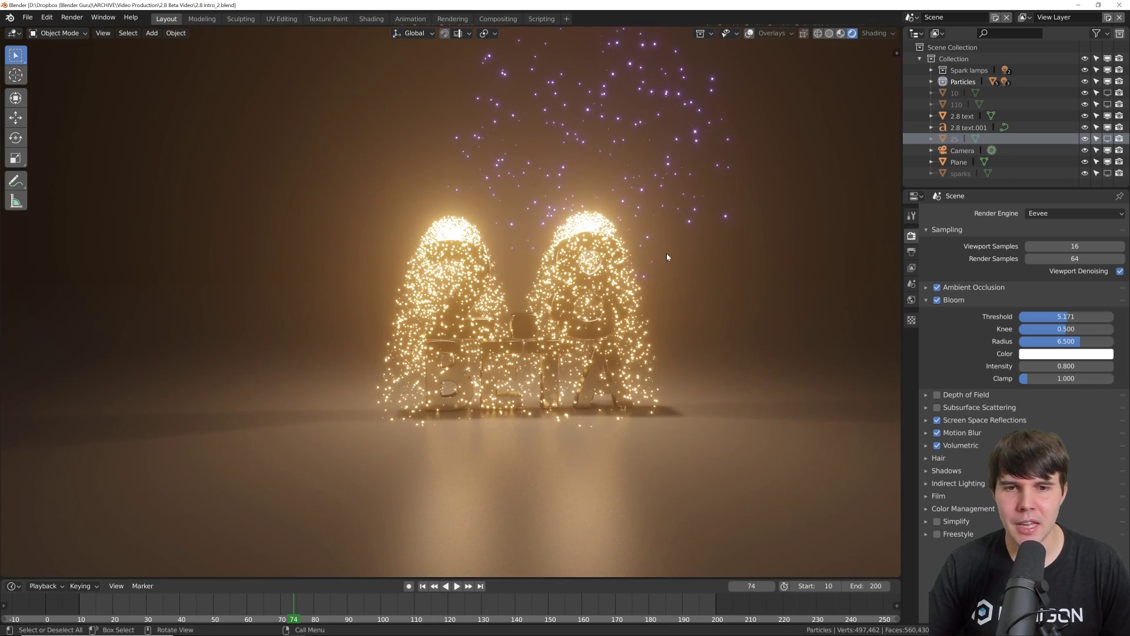
{"action": "middle_click_drag", "start_coordinate": [667, 253], "coordinate": [662, 221]}
{"action": "scroll", "coordinate": [688, 265], "scroll_direction": "up", "scroll_amount": 1}
- Play the spark animation and stop it at frame 94
{"action": "key", "text": "space"}
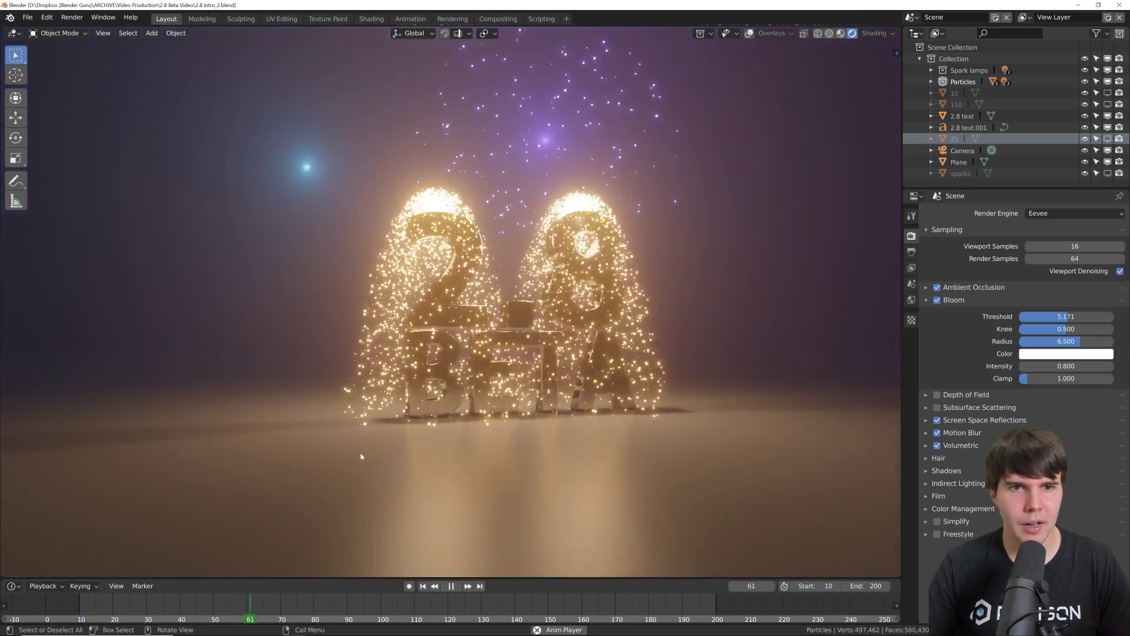
{"action": "left_click", "coordinate": [450, 586]}
{"action": "key", "text": "alt+Tab"}
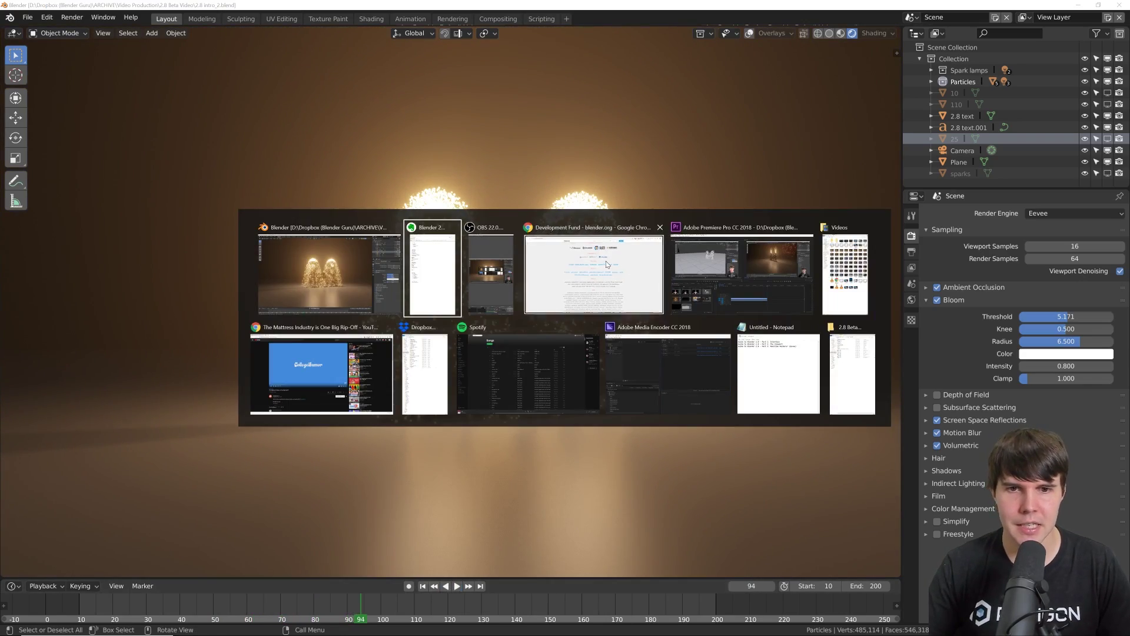
- Scroll the Blender Development Fund page to the Individual Memberships tiers ($6 to $300 per month)
{"action": "scroll", "coordinate": [316, 350], "scroll_direction": "up", "scroll_amount": 15}
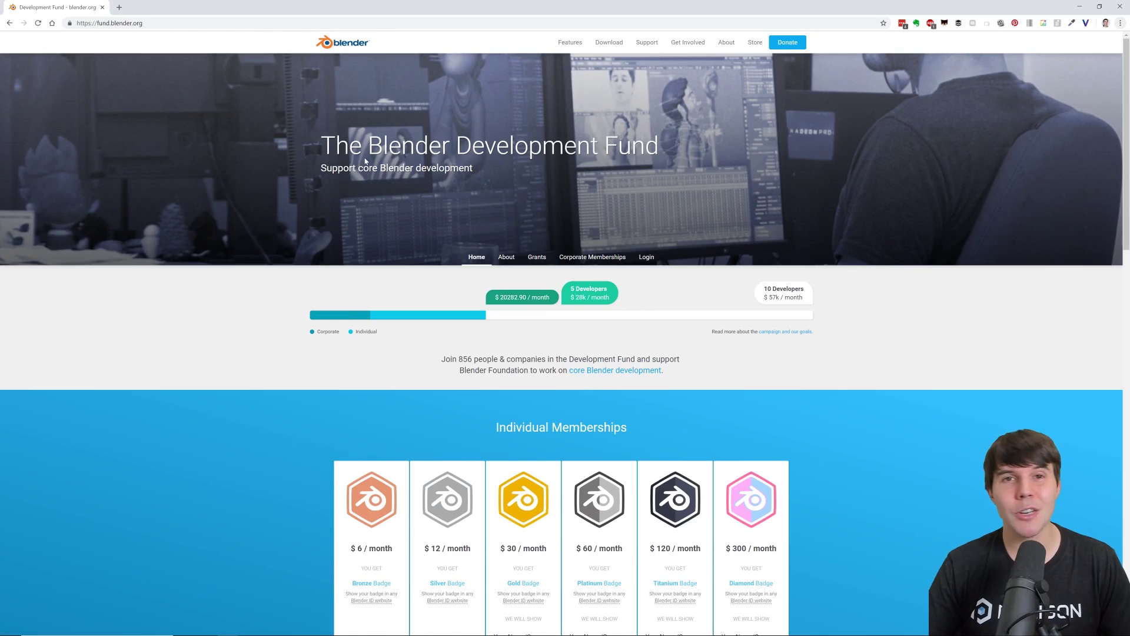
{"action": "scroll", "coordinate": [383, 308], "scroll_direction": "down", "scroll_amount": 1}
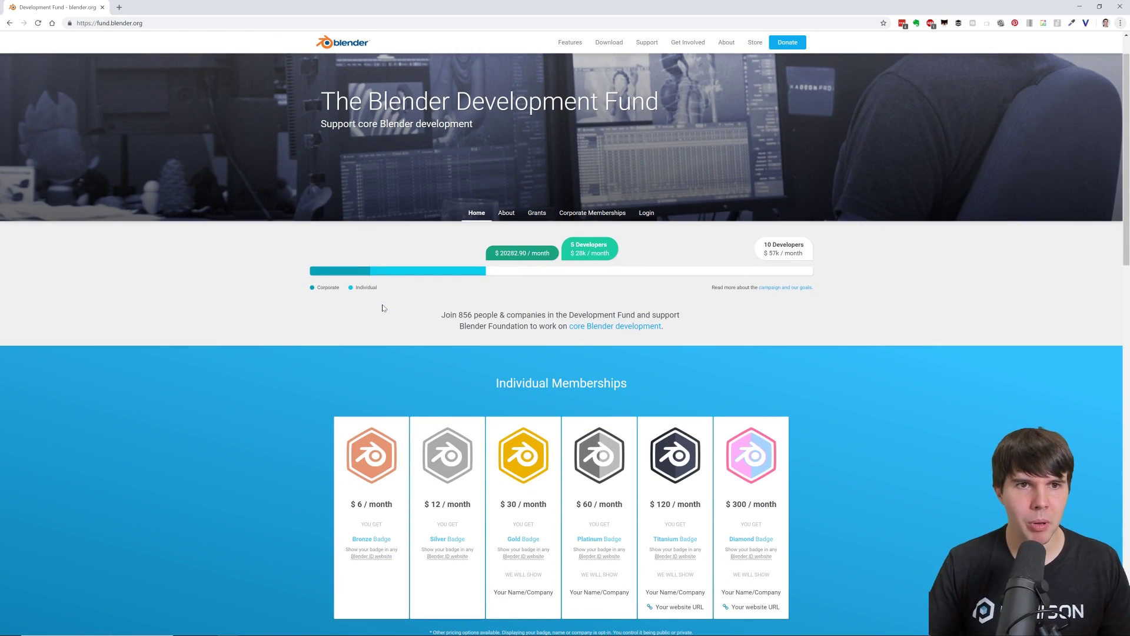
{"action": "scroll", "coordinate": [367, 200], "scroll_direction": "up", "scroll_amount": 1}
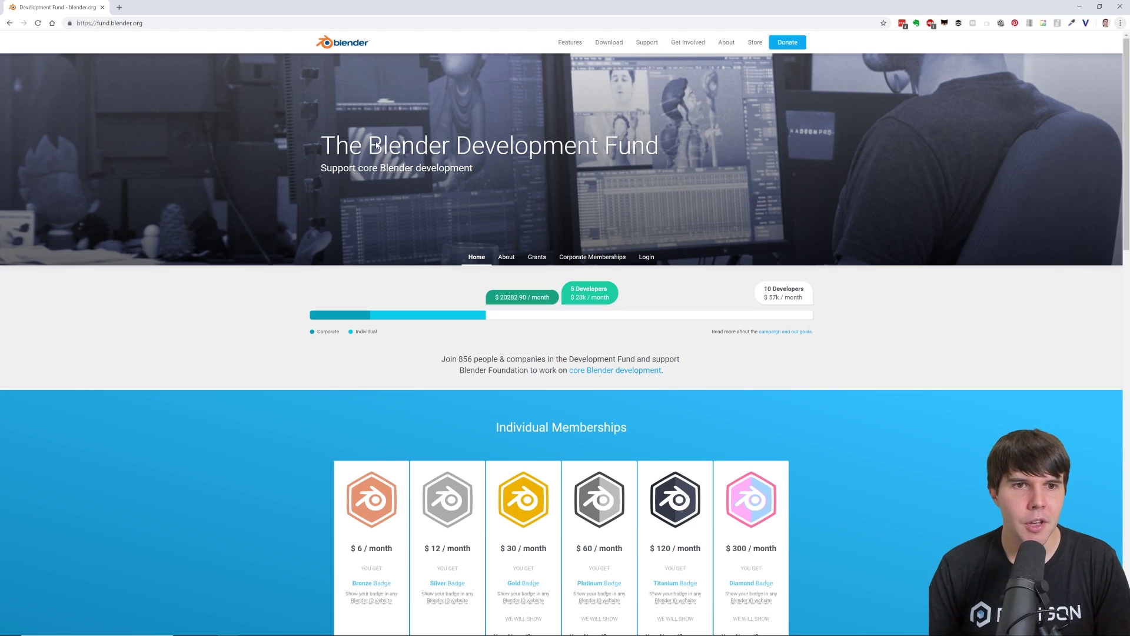
{"action": "scroll", "coordinate": [426, 352], "scroll_direction": "down", "scroll_amount": 2}
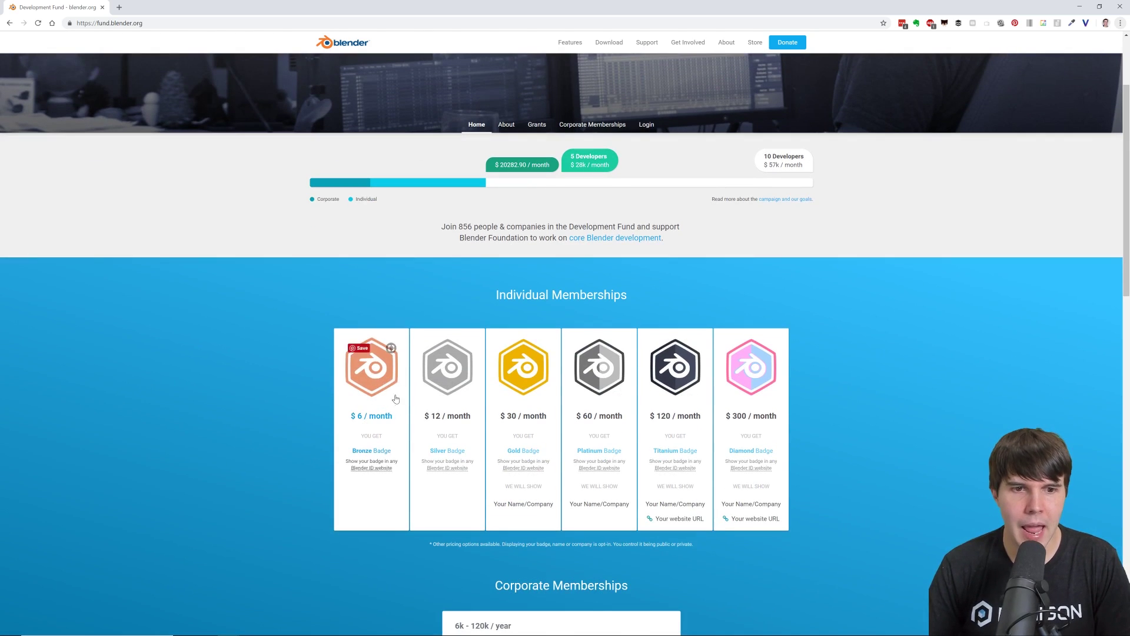
{"action": "scroll", "coordinate": [412, 401], "scroll_direction": "down", "scroll_amount": 1}
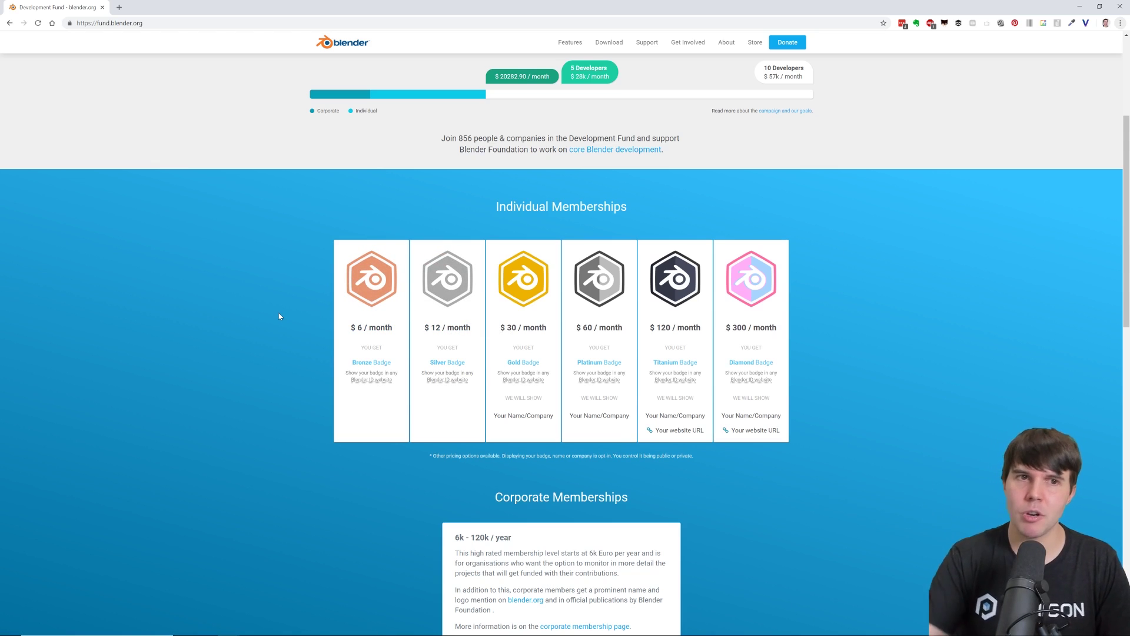
{"action": "scroll", "coordinate": [279, 316], "scroll_direction": "up", "scroll_amount": 3}
{"action": "scroll", "coordinate": [275, 344], "scroll_direction": "down", "scroll_amount": 10}
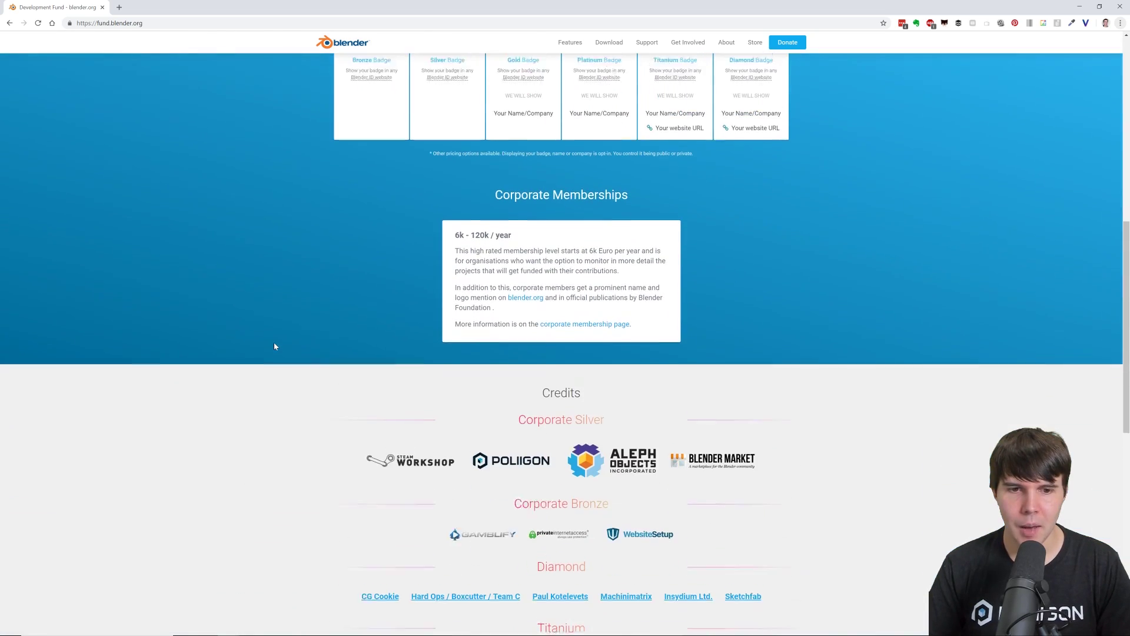
{"action": "scroll", "coordinate": [260, 356], "scroll_direction": "up", "scroll_amount": 4}
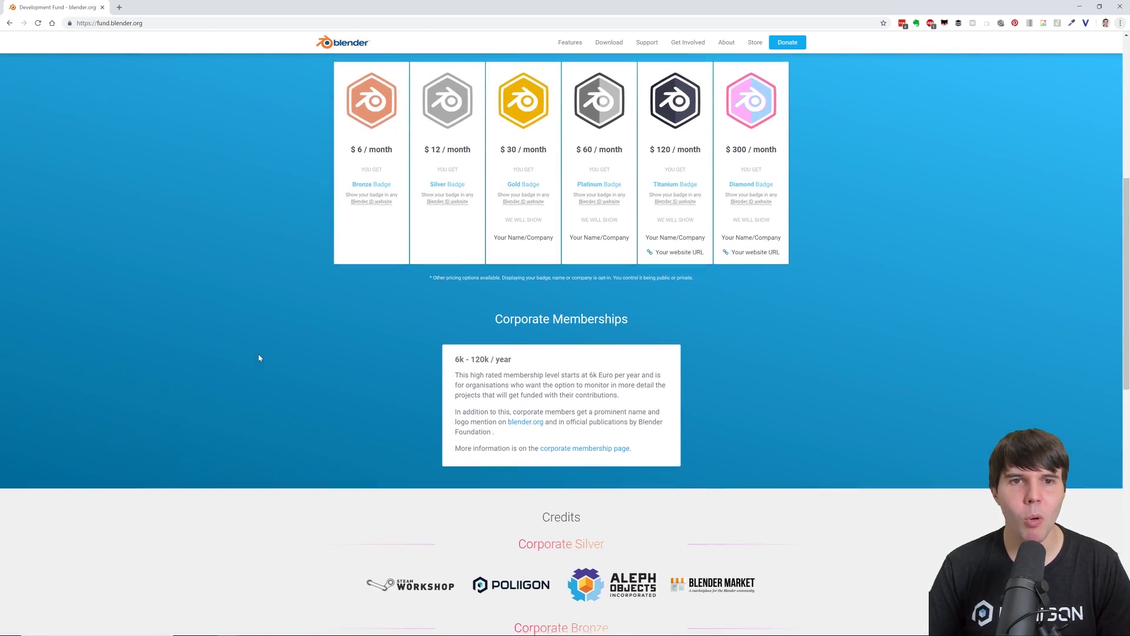
{"action": "scroll", "coordinate": [321, 326], "scroll_direction": "down", "scroll_amount": 1}
{"action": "scroll", "coordinate": [298, 333], "scroll_direction": "down", "scroll_amount": 3}
{"action": "scroll", "coordinate": [298, 333], "scroll_direction": "up", "scroll_amount": 9}
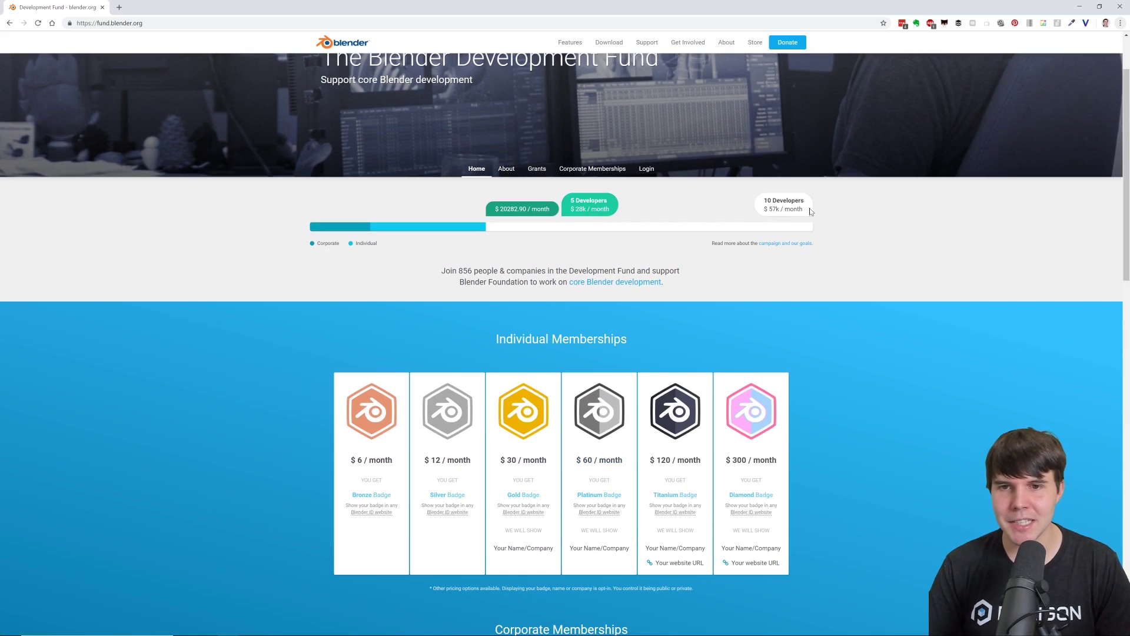
{"action": "scroll", "coordinate": [316, 381], "scroll_direction": "down", "scroll_amount": 5}
{"action": "scroll", "coordinate": [318, 381], "scroll_direction": "down", "scroll_amount": 4}
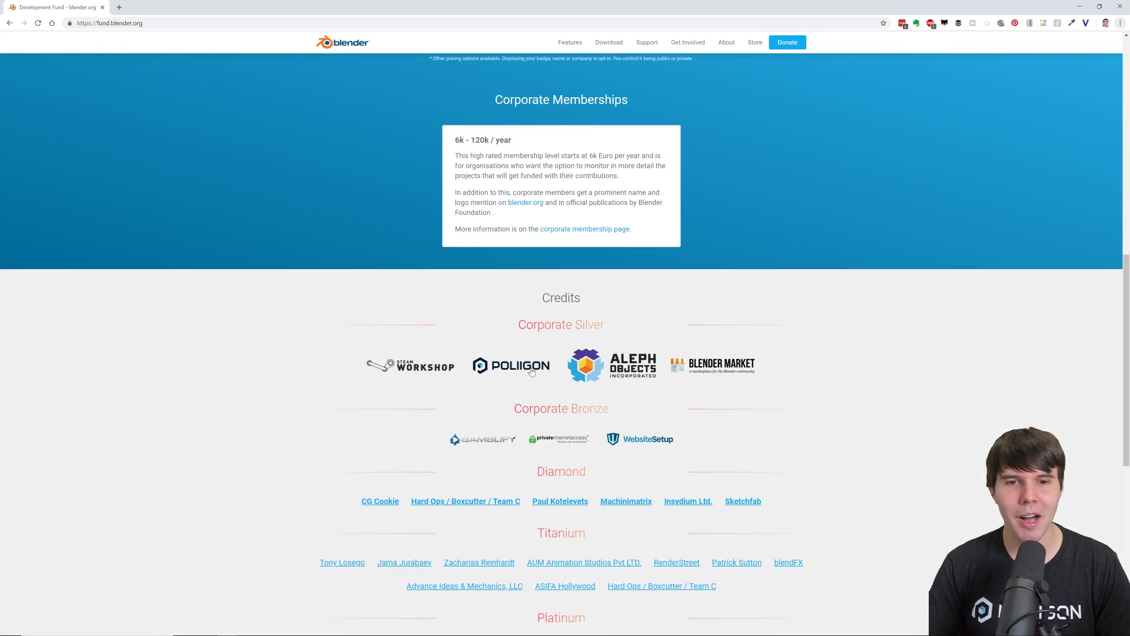
{"action": "scroll", "coordinate": [224, 367], "scroll_direction": "down", "scroll_amount": 8}
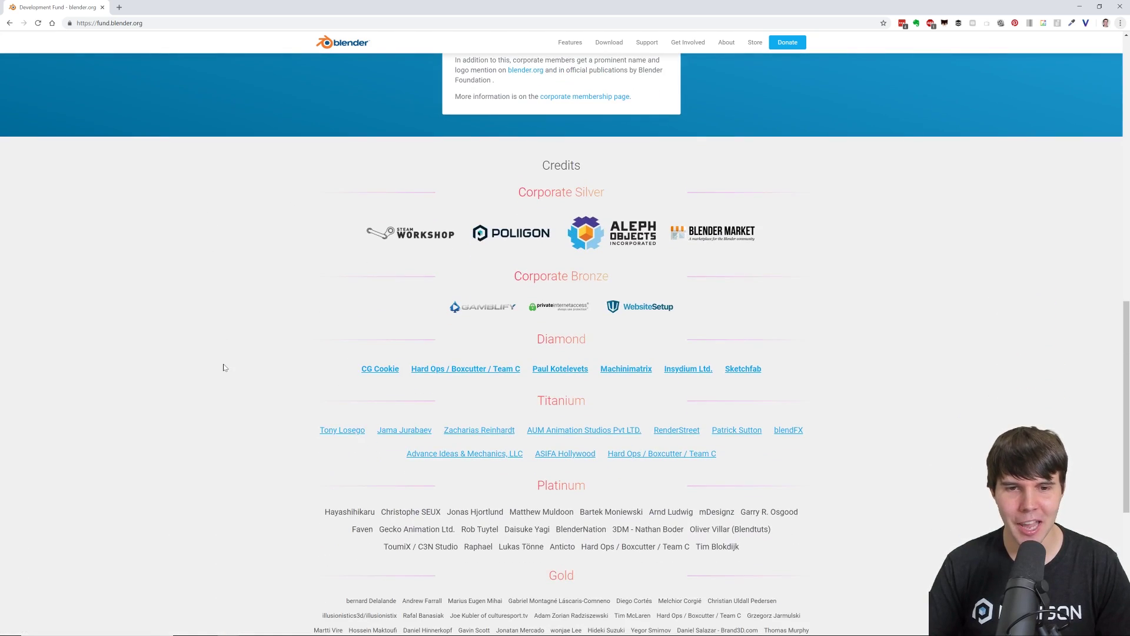
{"action": "key", "text": "Home"}
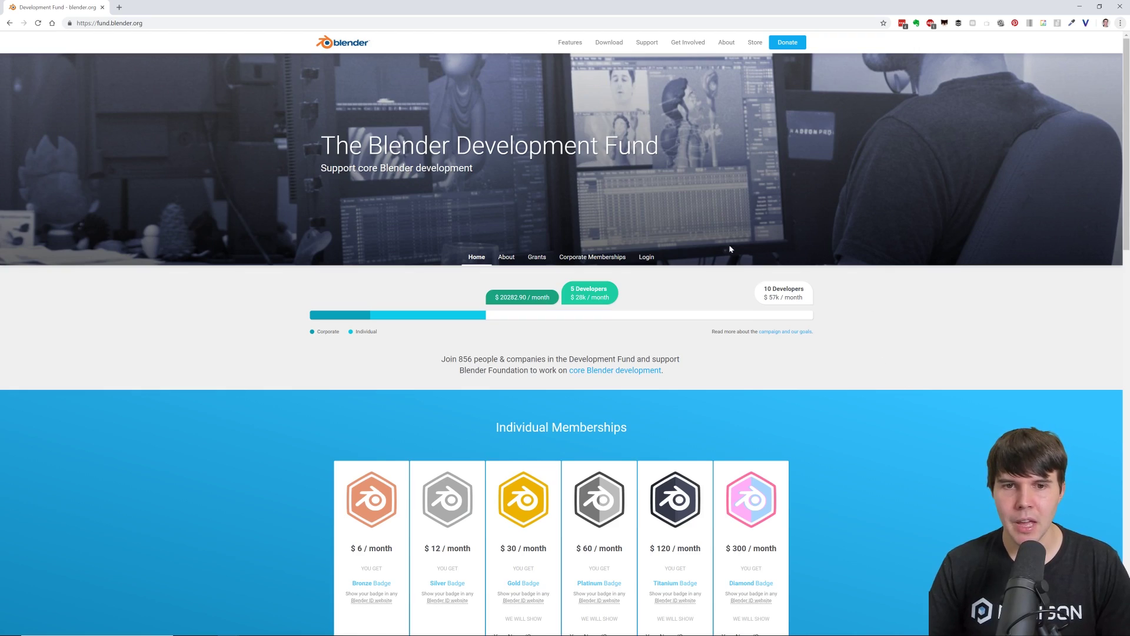
- Back in Blender, orbit to a frontal view of the sparks and expand Color Management
{"action": "key", "text": "alt+Tab"}
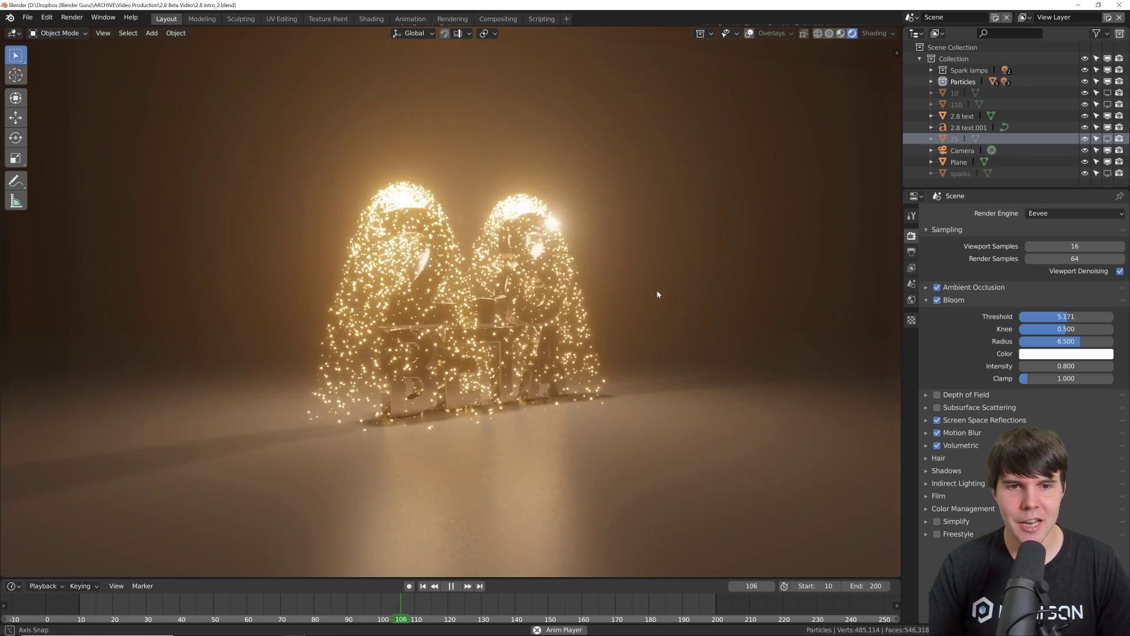
{"action": "scroll", "coordinate": [655, 298], "scroll_direction": "down", "scroll_amount": 2}
{"action": "middle_click_drag", "start_coordinate": [657, 293], "coordinate": [624, 300]}
{"action": "scroll", "coordinate": [623, 299], "scroll_direction": "up", "scroll_amount": 2}
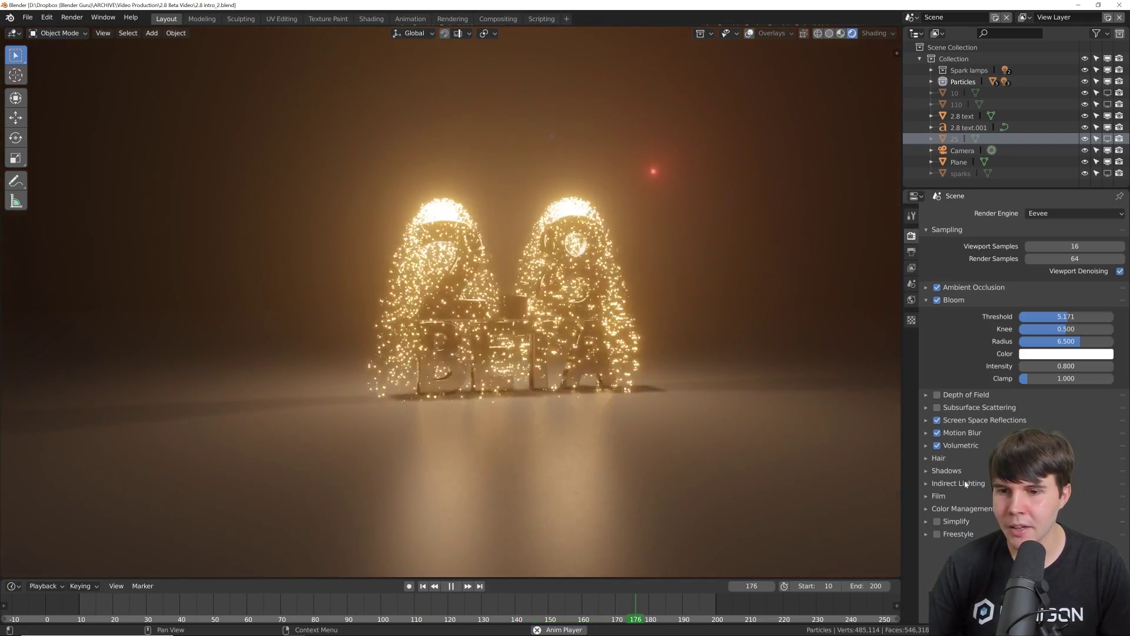
{"action": "left_click", "coordinate": [943, 509]}
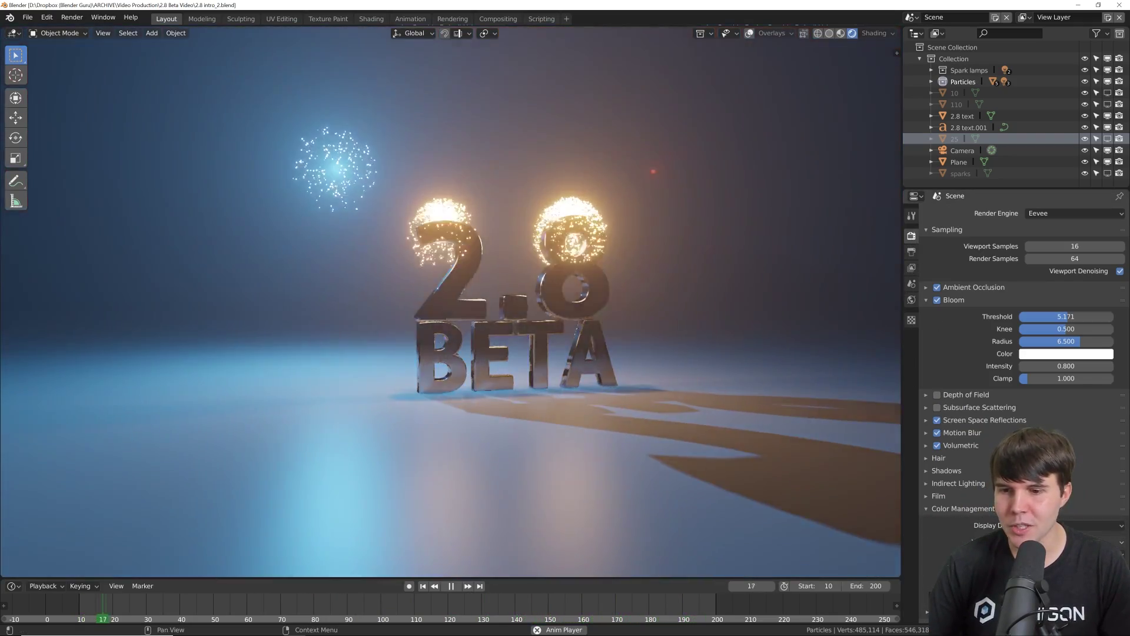